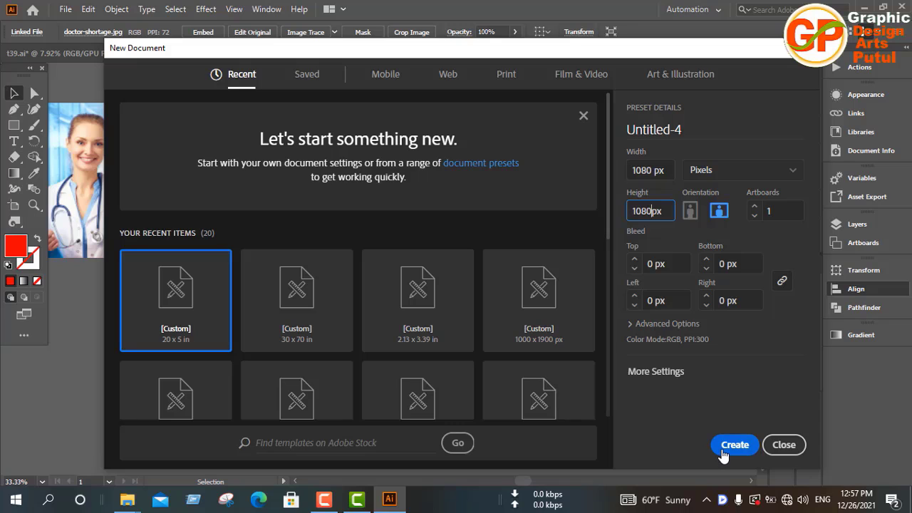
Step: Create a new 1080 × 1080 px document with one artboard
left_click(724, 449)
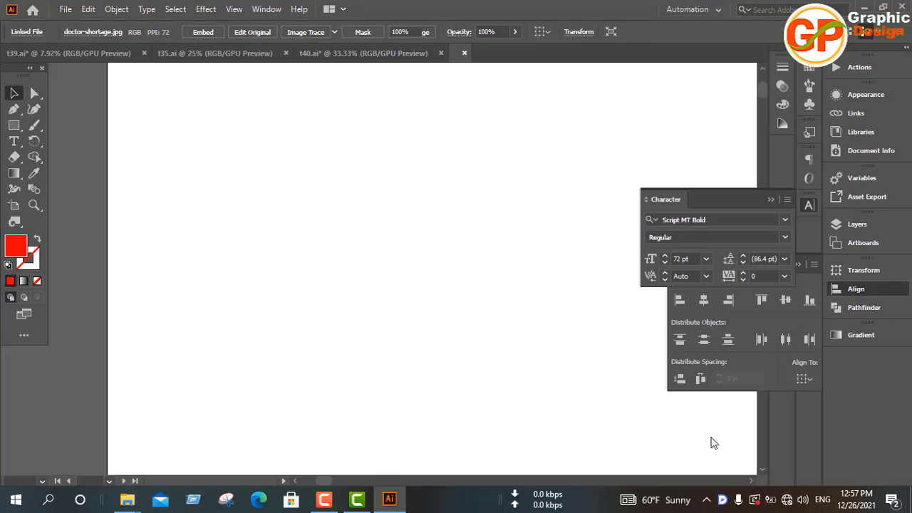
scroll(378, 195, "up", 3)
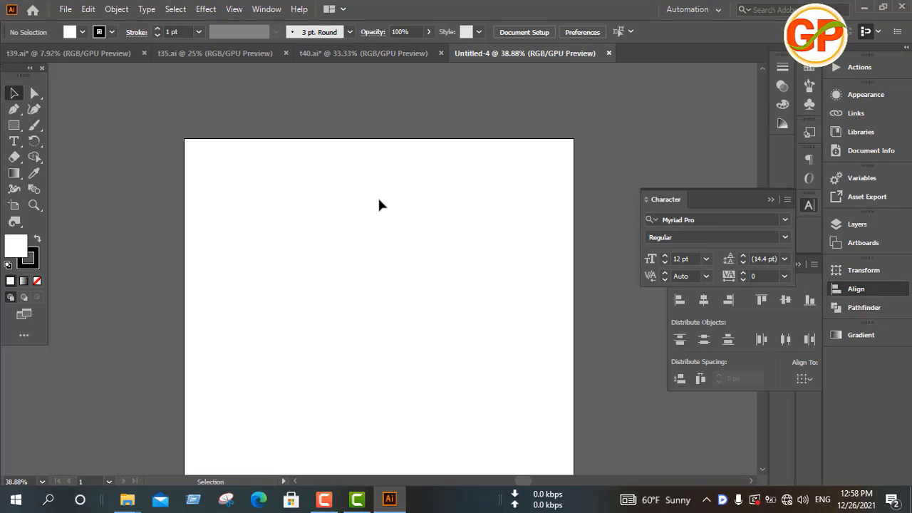
Step: Draw a narrow vertical white bar without stroke above the artboard's left corner and cross it with a horizontal bar about 220 × 26 px
left_click(13, 125)
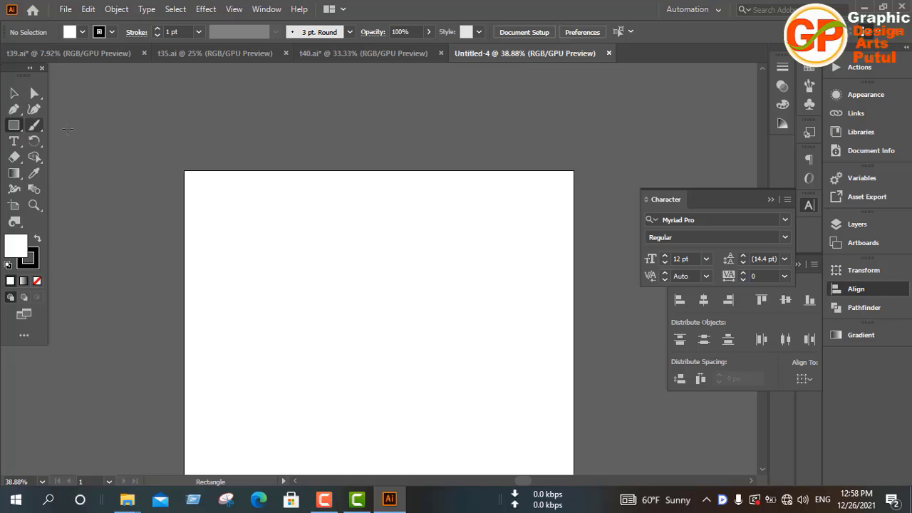
left_click(103, 34)
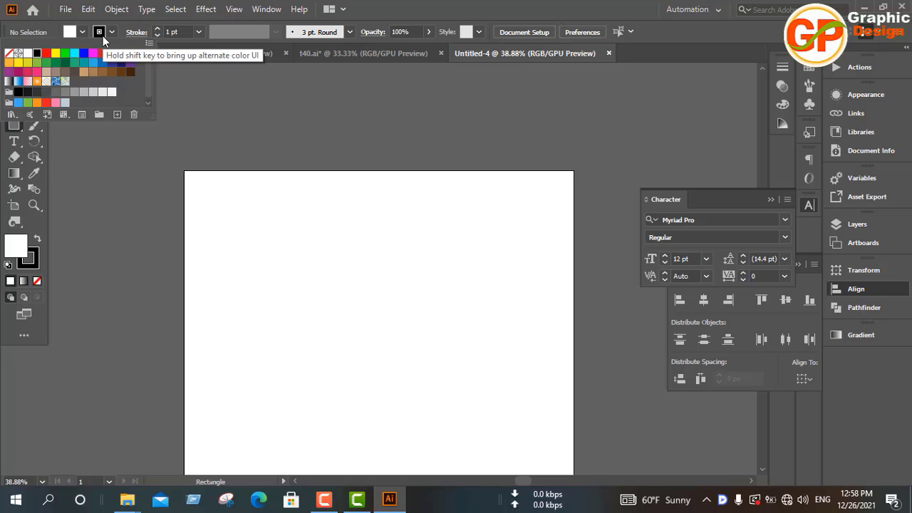
left_click(9, 53)
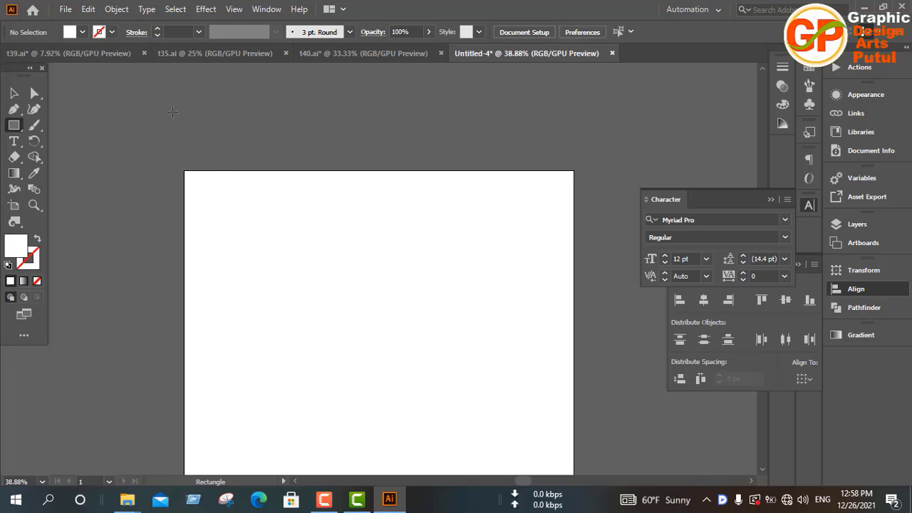
mouse_move(170, 109)
left_mouse_down()
mouse_move(150, 220)
mouse_move(160, 255)
mouse_move(154, 180)
mouse_move(161, 176)
left_mouse_up()
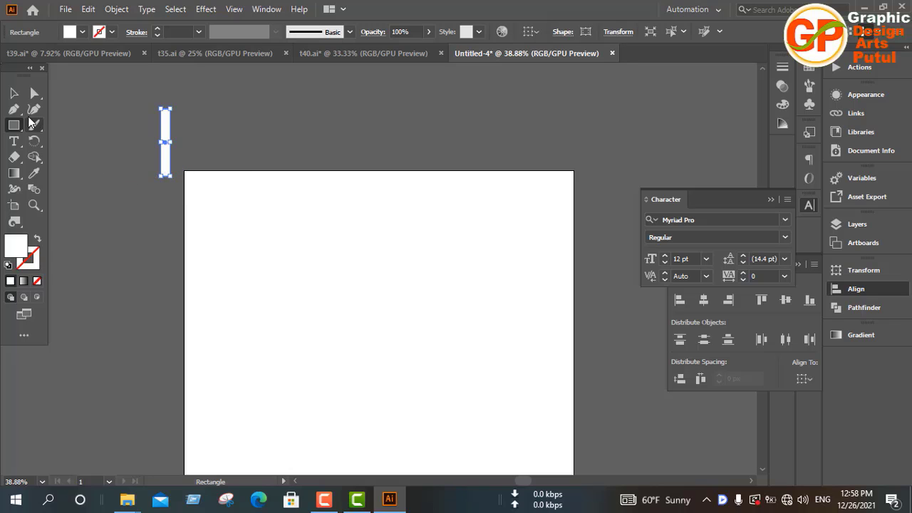
left_click(14, 94)
left_click(14, 126)
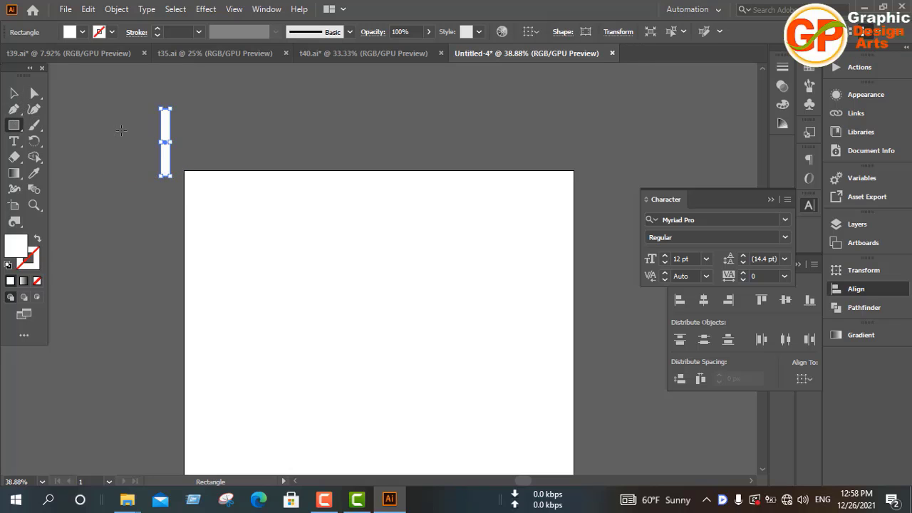
left_click_drag(125, 139, 204, 146)
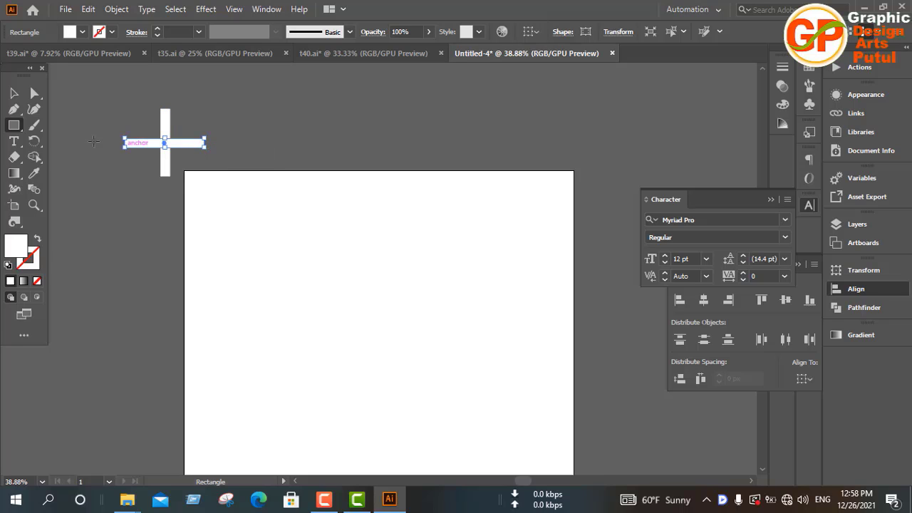
Step: Combine the two crossing bars into one compound path
left_click(14, 93)
key("ctrl+a")
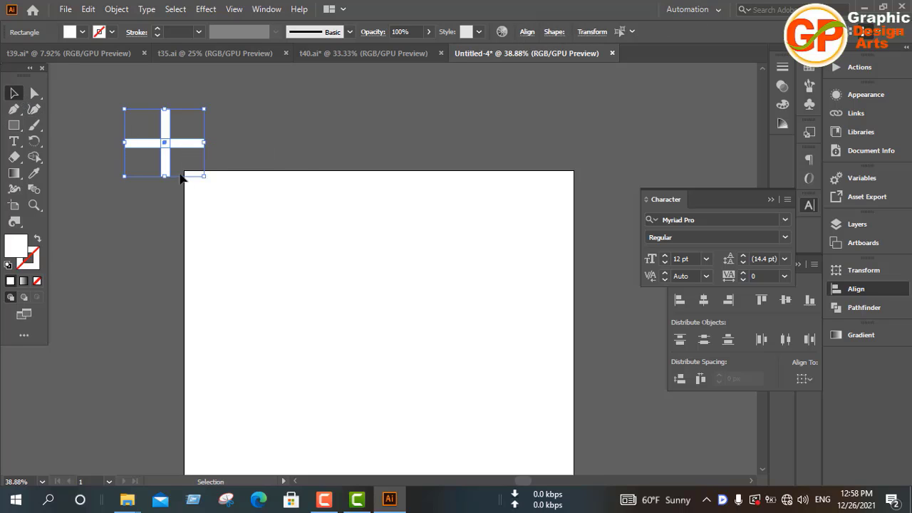
right_click(166, 143)
left_click(286, 314)
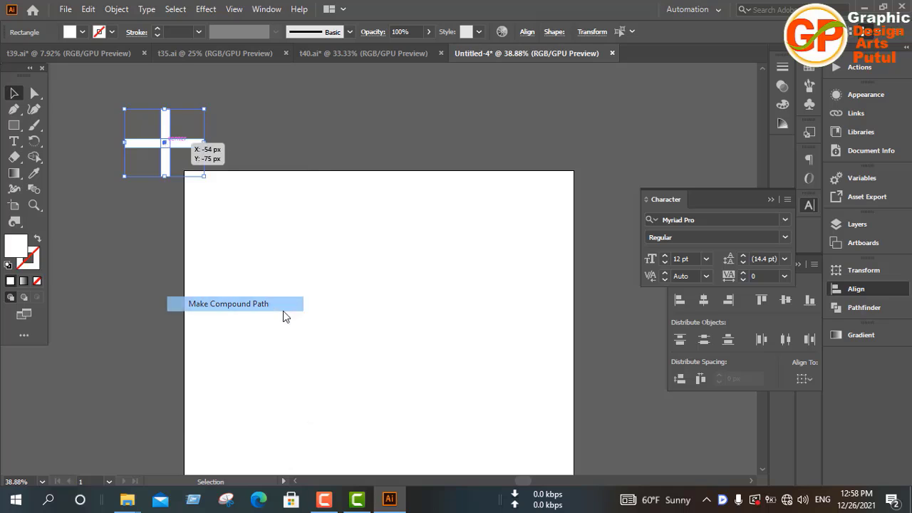
left_click(265, 124)
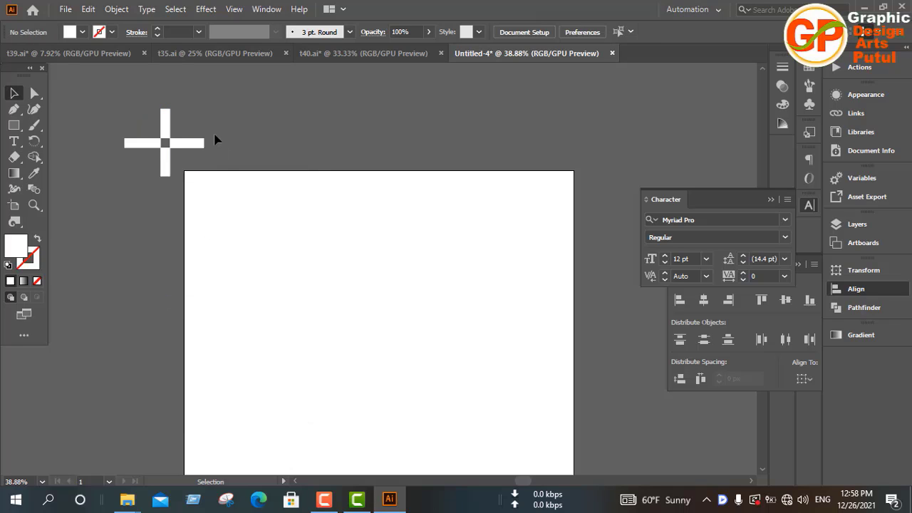
Step: Fill the cross-shaped compound path with medium blue
left_click(178, 145)
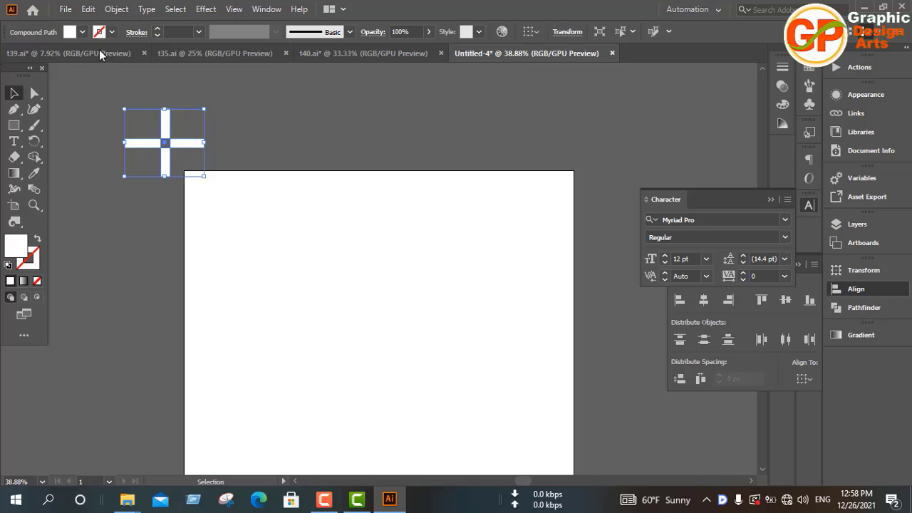
left_click(83, 32)
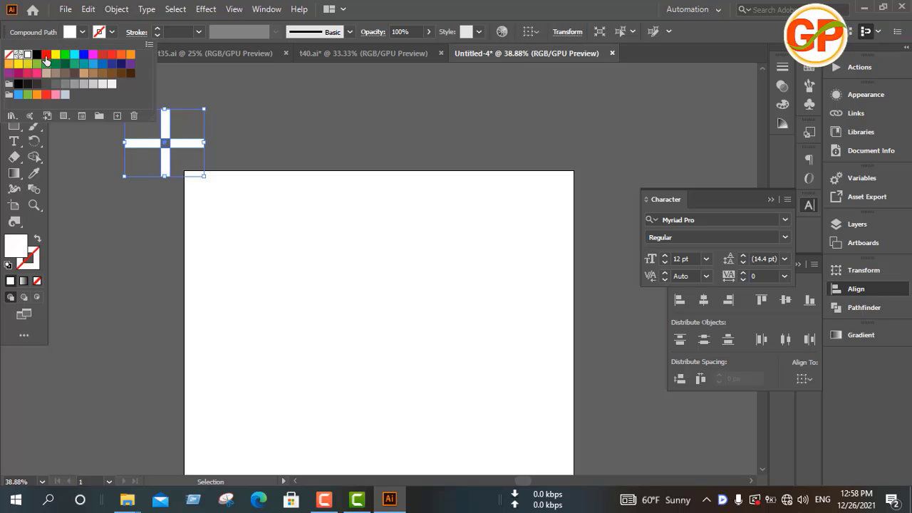
left_click(103, 65)
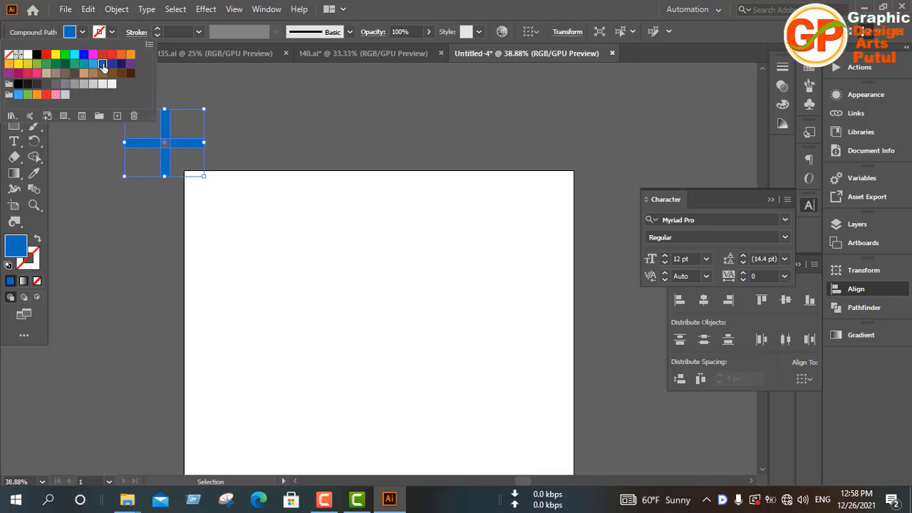
left_click(264, 145)
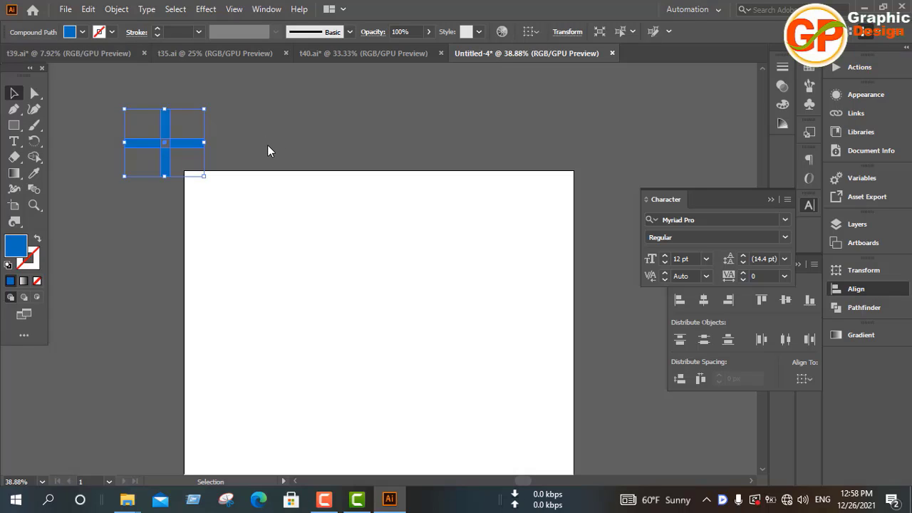
left_click(325, 500)
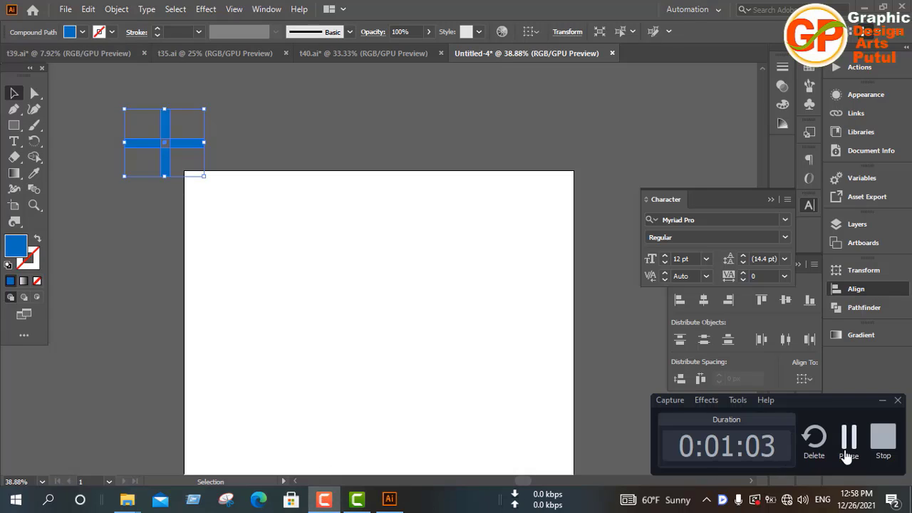
left_click(847, 457)
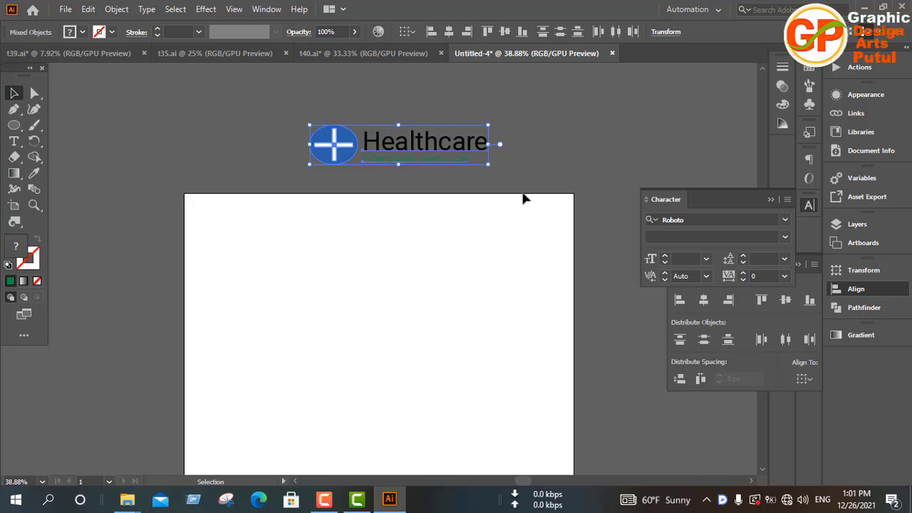
Step: Draw a 1080 × 1080 px rectangle with the current green fill
left_click(536, 165)
scroll(531, 166, "down", 2)
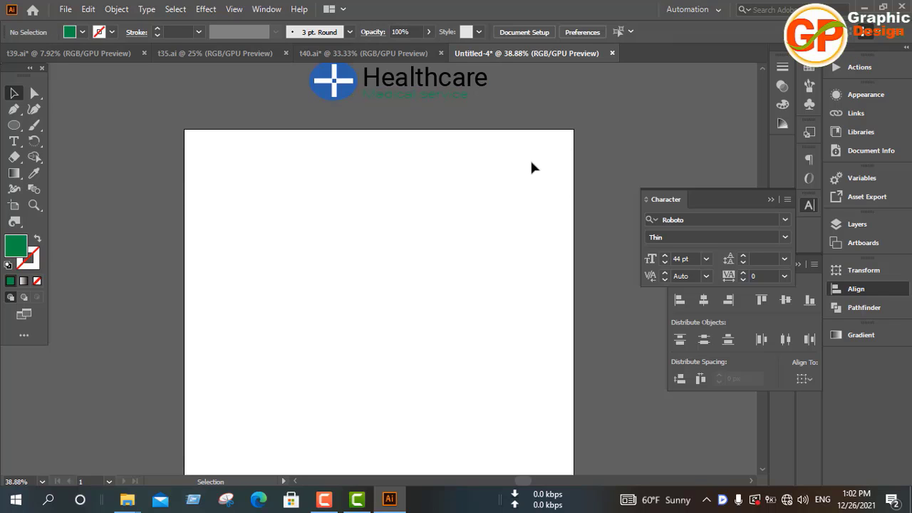
scroll(499, 169, "up", 1)
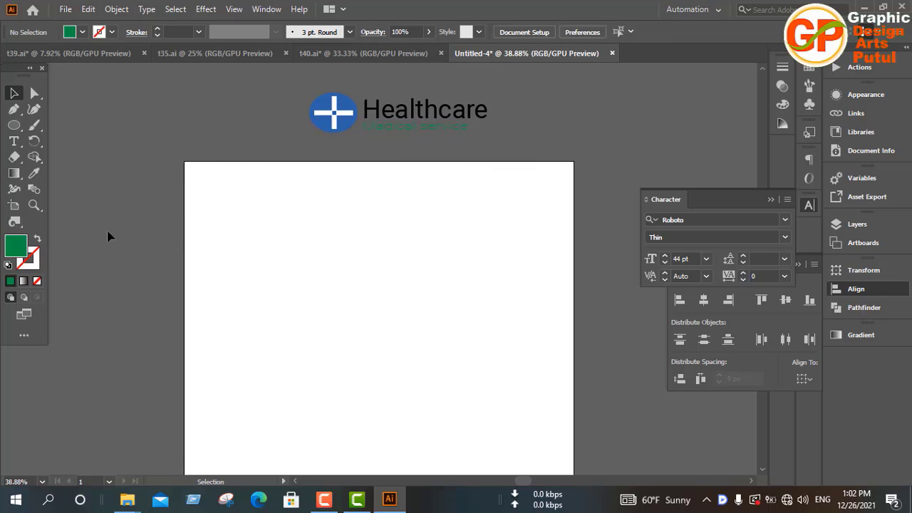
left_click(15, 126)
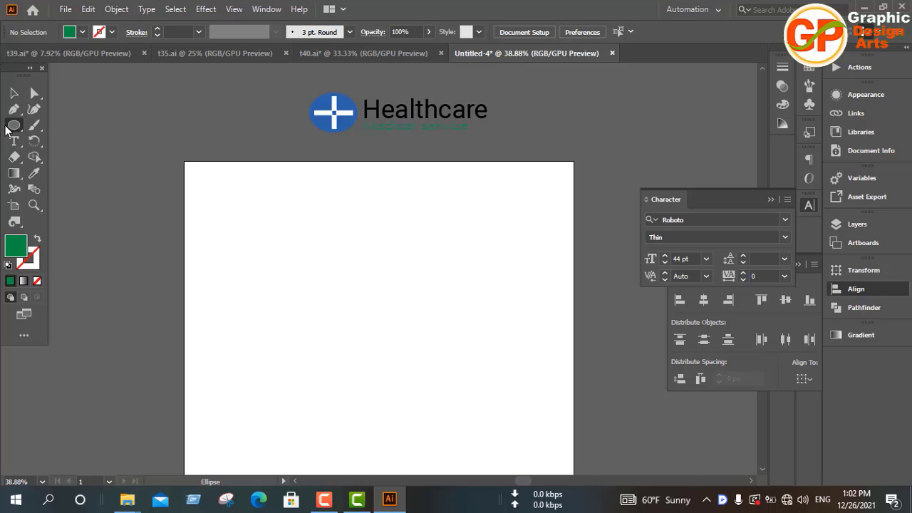
left_click_drag(7, 128, 64, 122)
left_click(302, 263)
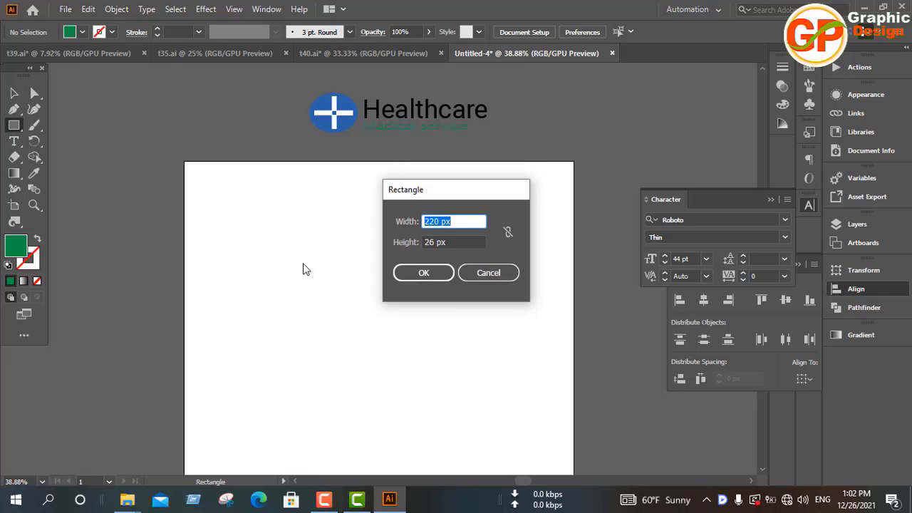
type("108")
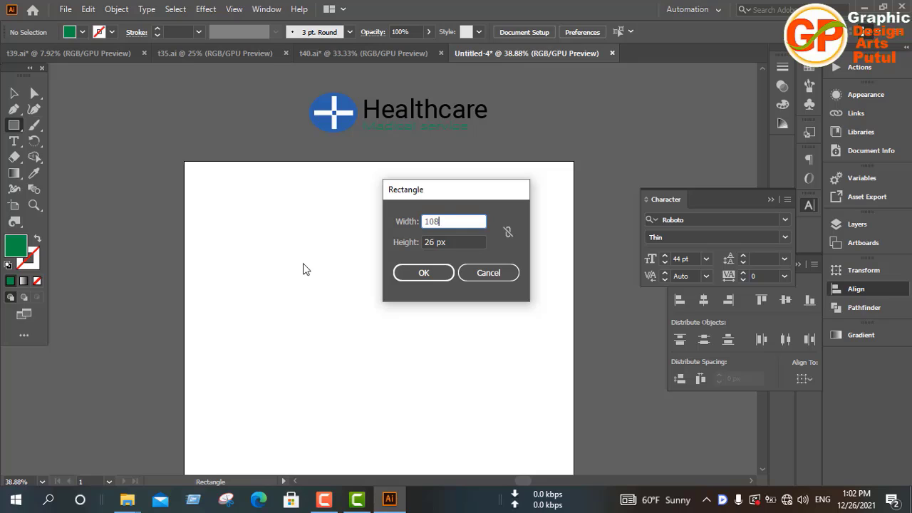
type("0")
key("Tab")
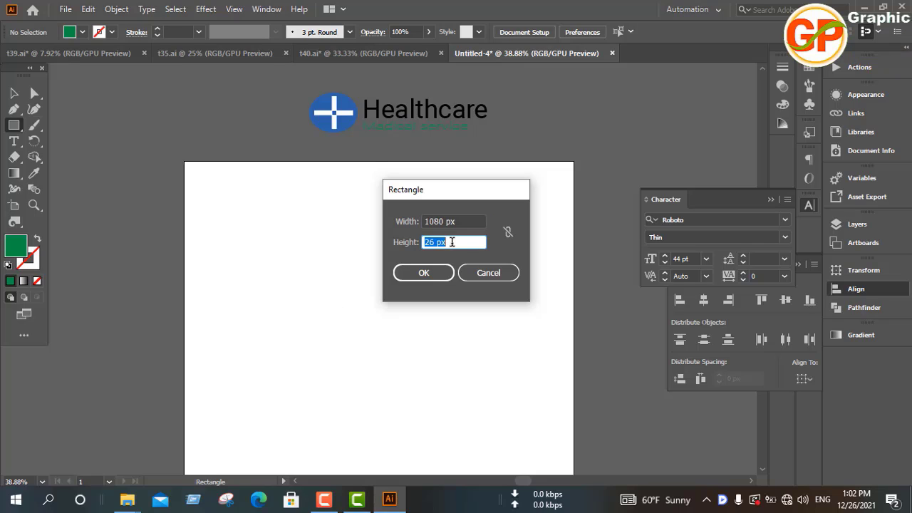
type("1080")
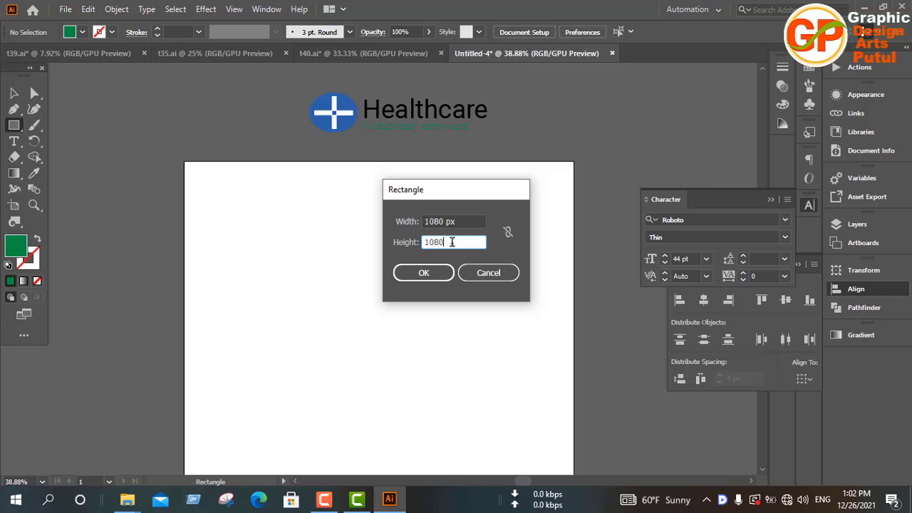
left_click(426, 271)
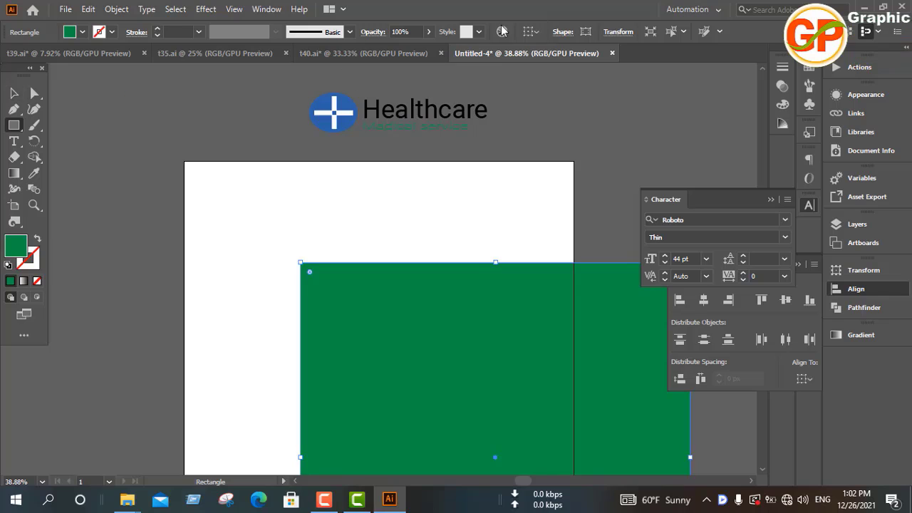
Step: Align the green rectangle to the artboard's right and top edges
left_click(813, 379)
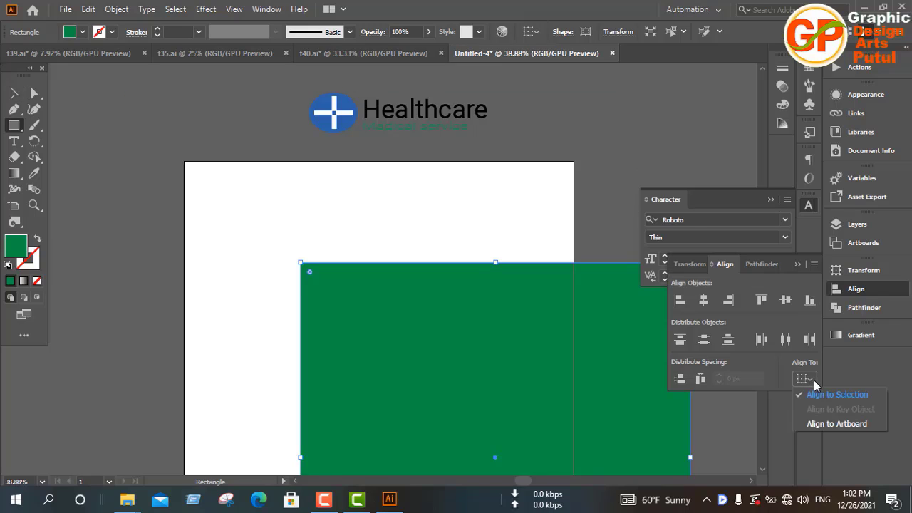
left_click(820, 424)
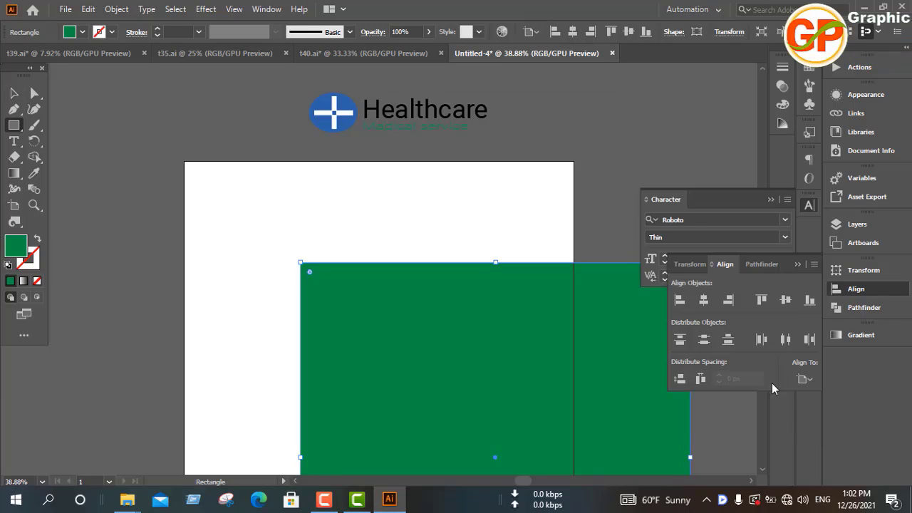
left_click(729, 300)
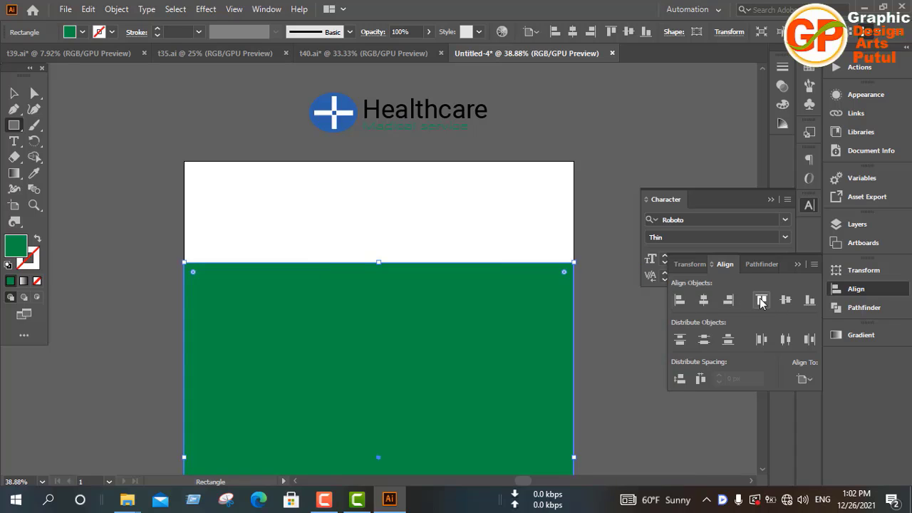
left_click(762, 300)
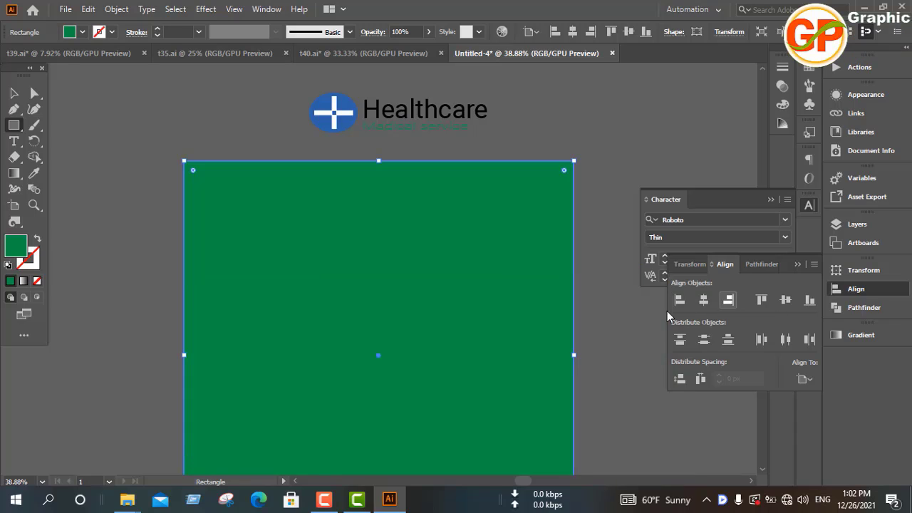
Step: Try a -0.125 px path offset on the green rectangle, undo it and realign the rectangle to the artboard's top edge
left_click(82, 34)
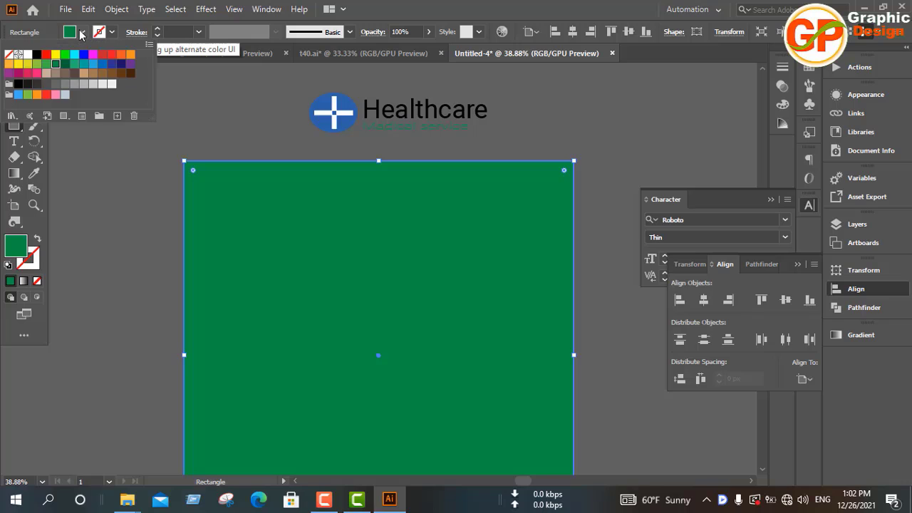
left_click(116, 9)
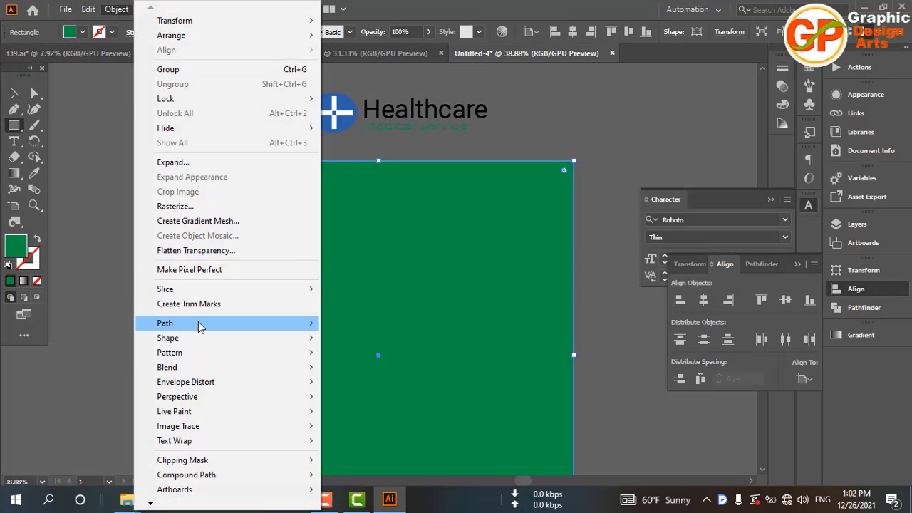
mouse_move(203, 323)
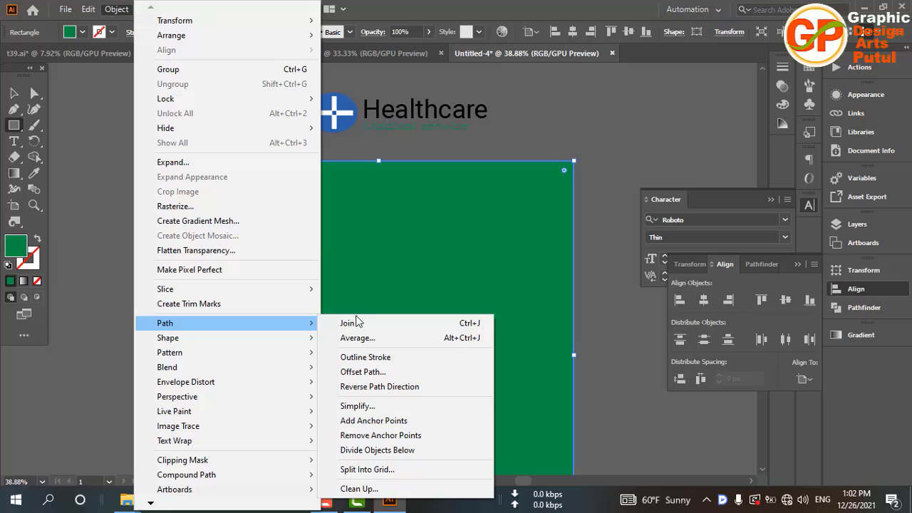
left_click(365, 372)
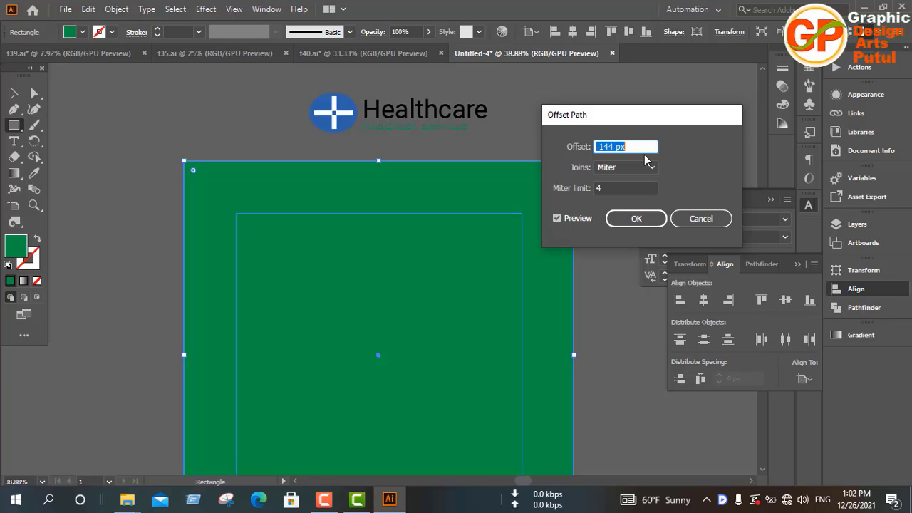
type("-")
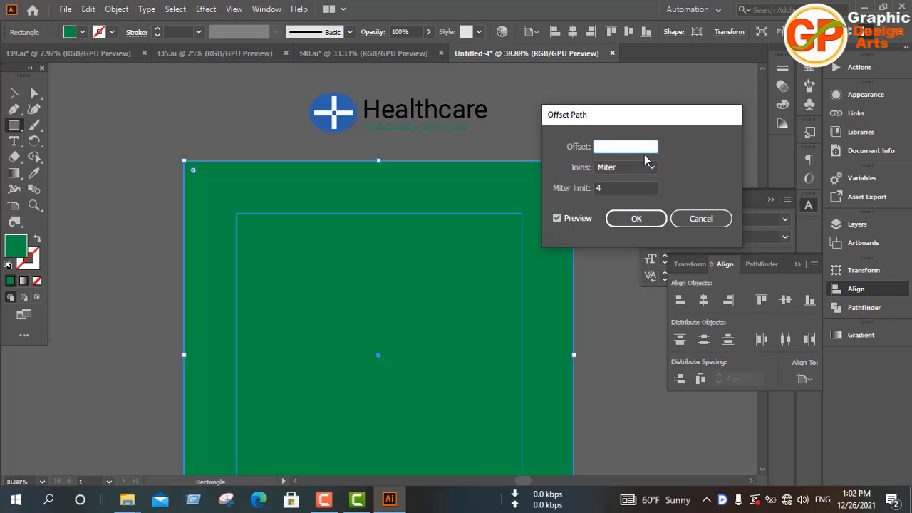
type("0")
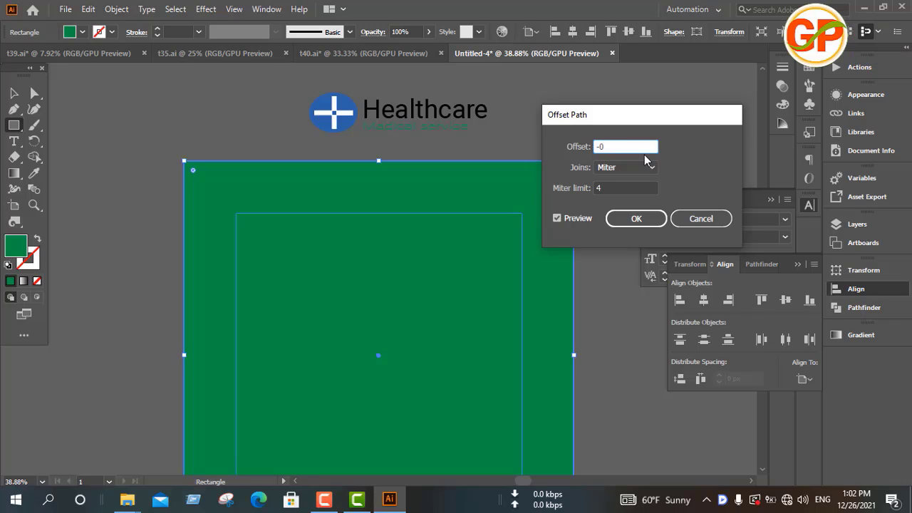
type(".")
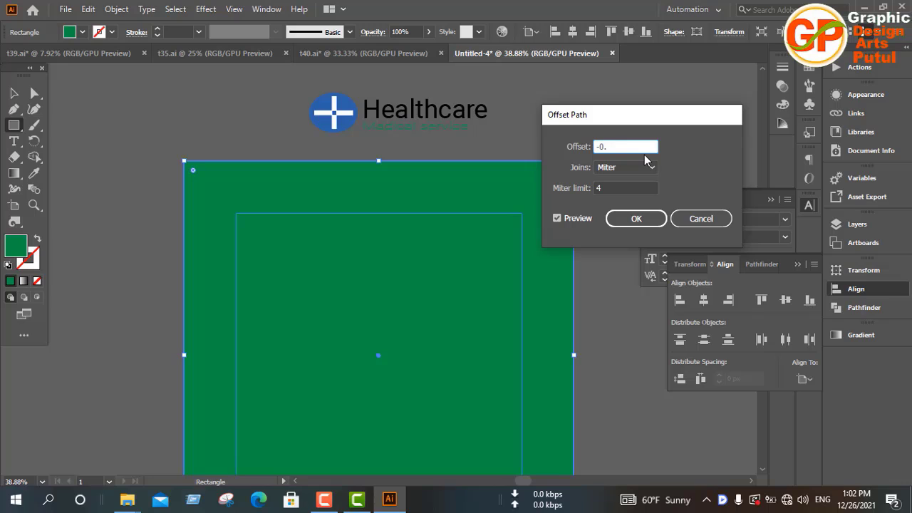
type("125")
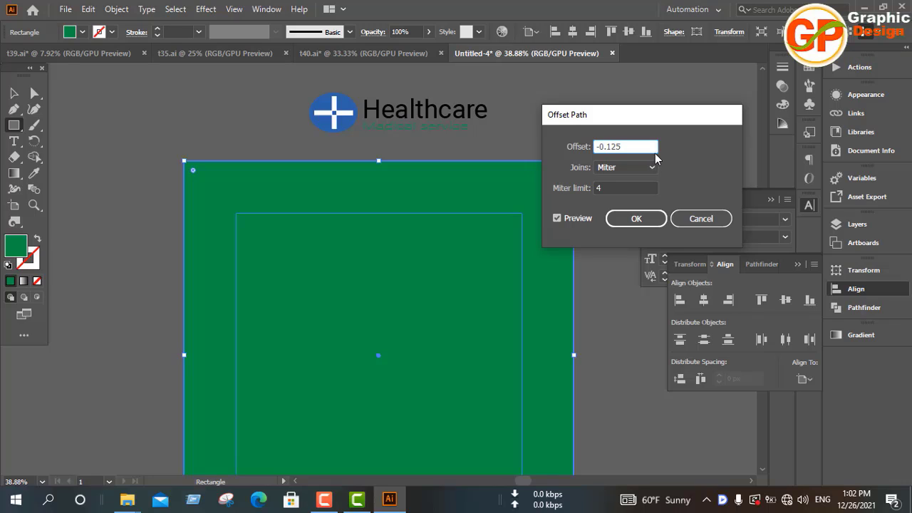
left_click(621, 219)
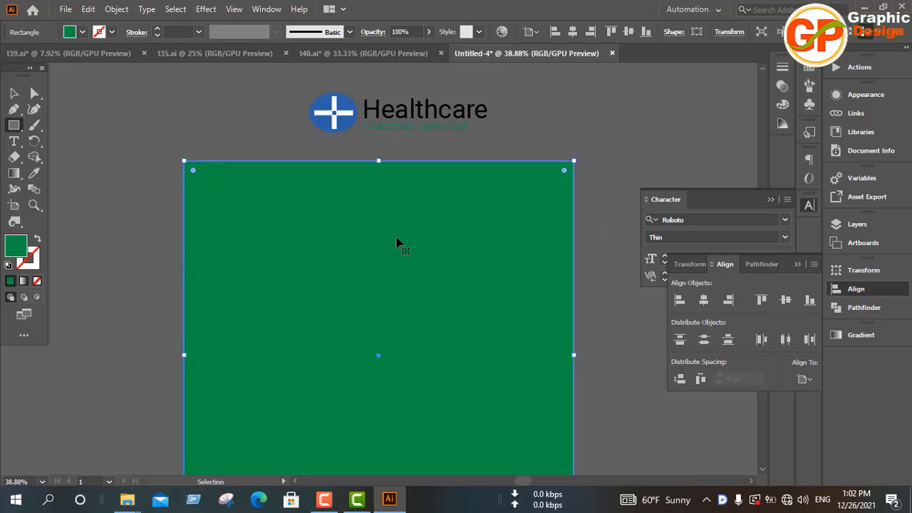
key("ctrl+z")
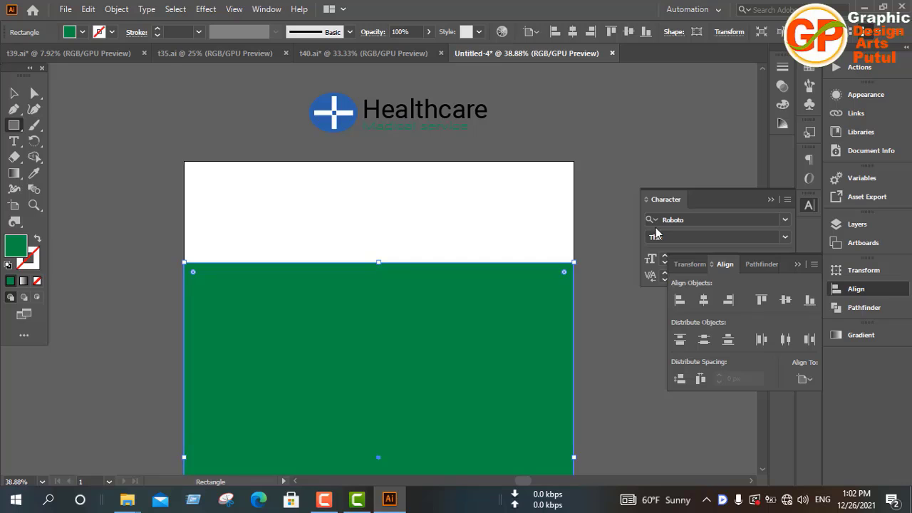
left_click(761, 300)
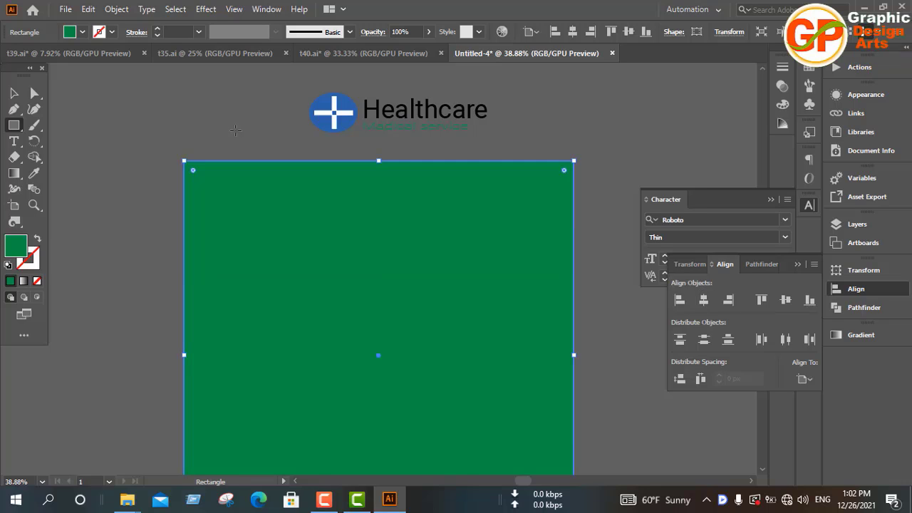
Step: Create an inset copy of the green rectangle with a path offset of -45 px
left_click(117, 8)
mouse_move(189, 342)
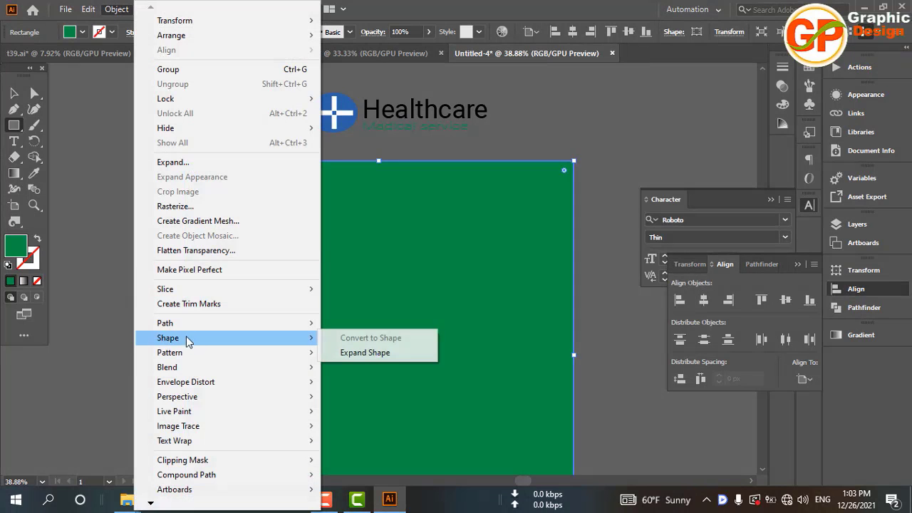
mouse_move(187, 327)
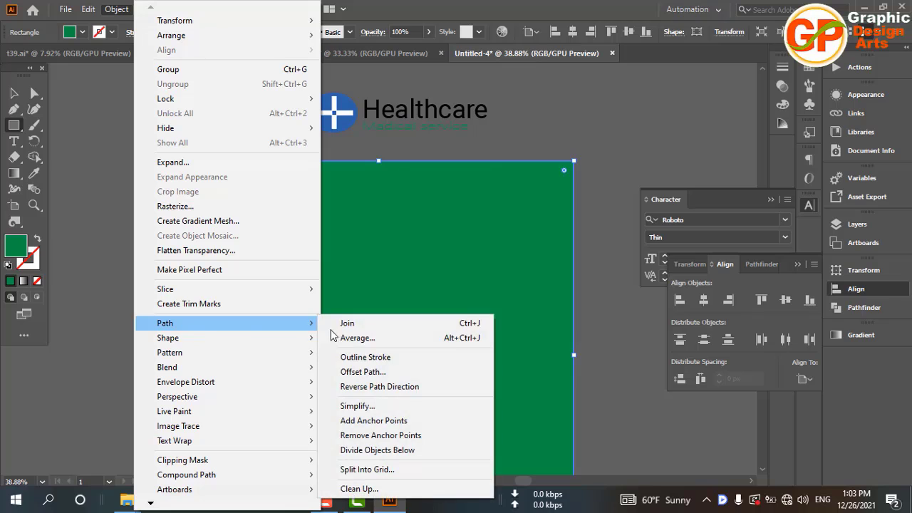
left_click(363, 374)
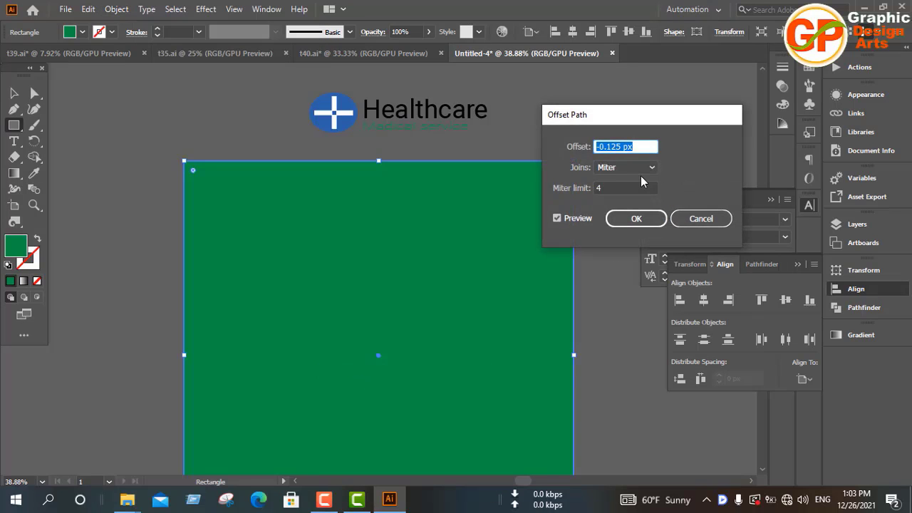
type("24")
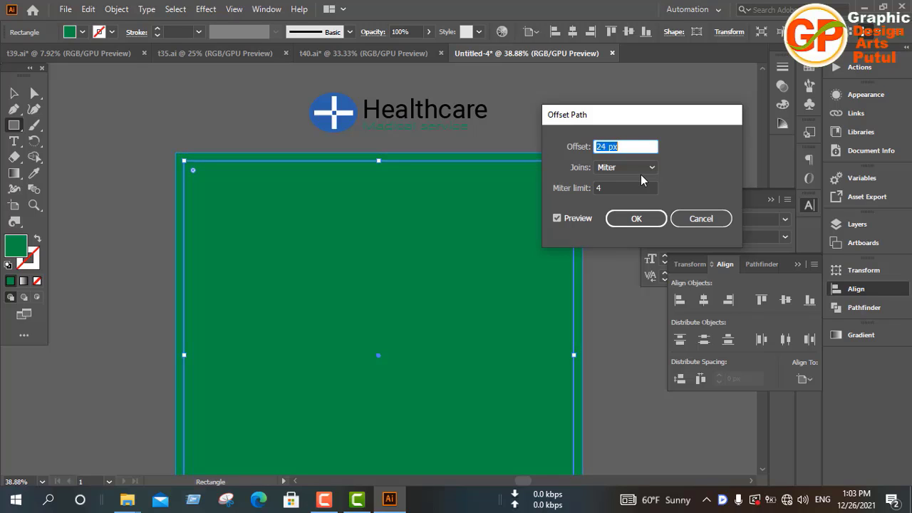
type("-")
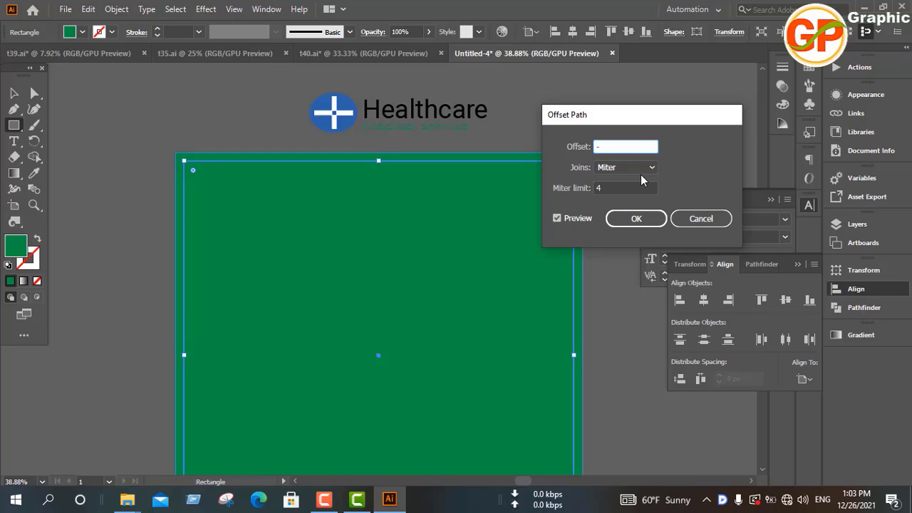
type(".124")
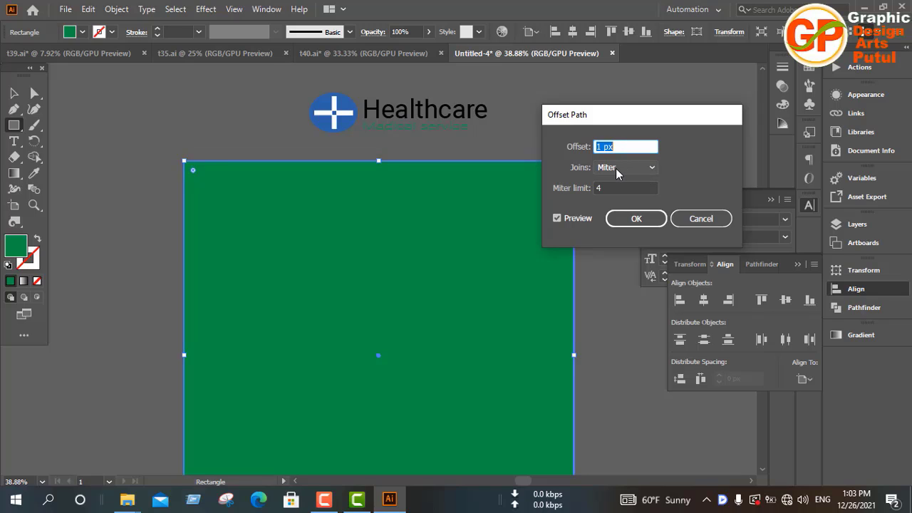
type("25")
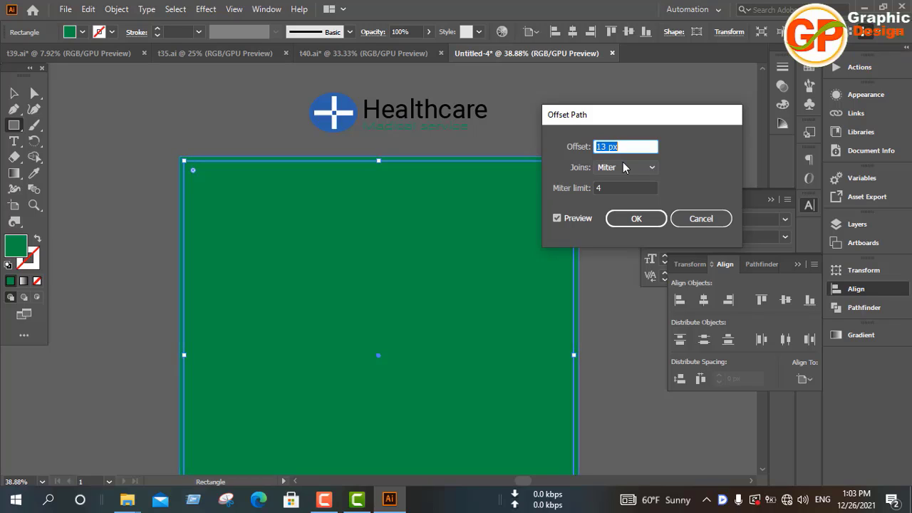
type("45")
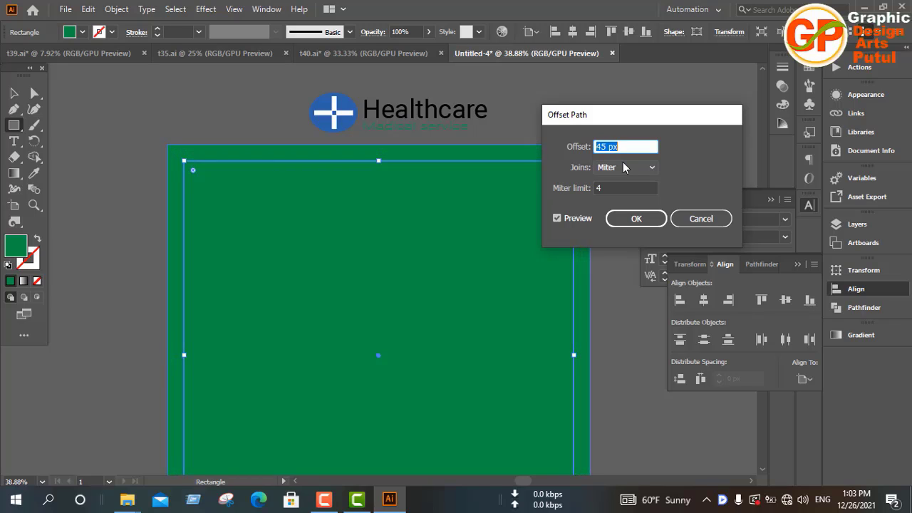
left_click(597, 147)
type("-")
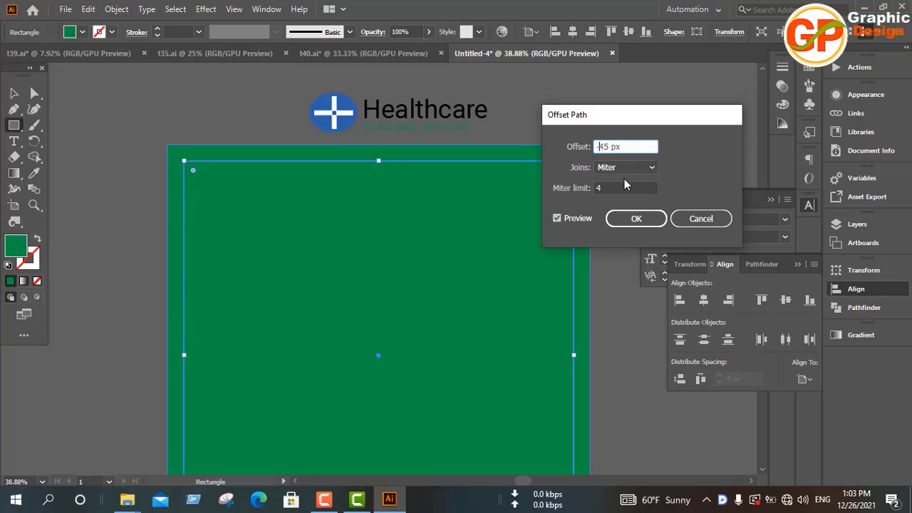
left_click(618, 219)
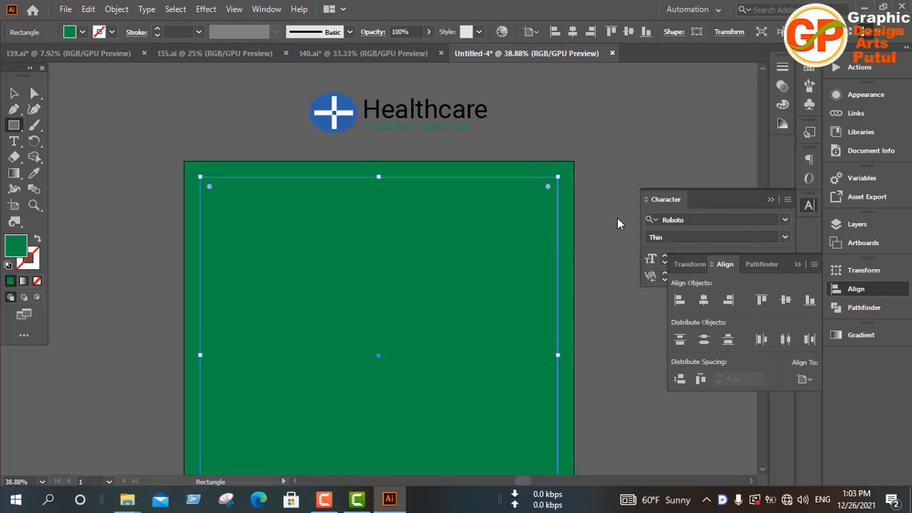
Step: Convert the inset rectangle into guides and lock the guides
left_click(14, 93)
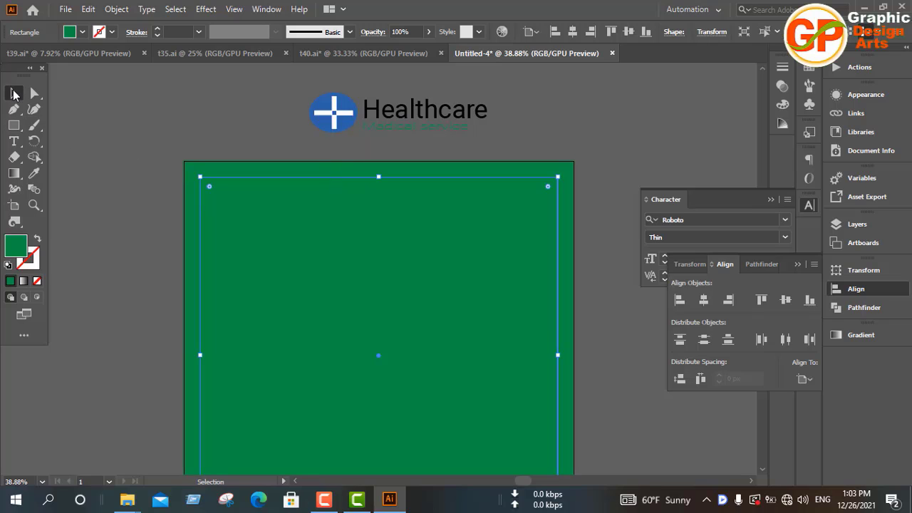
right_click(300, 306)
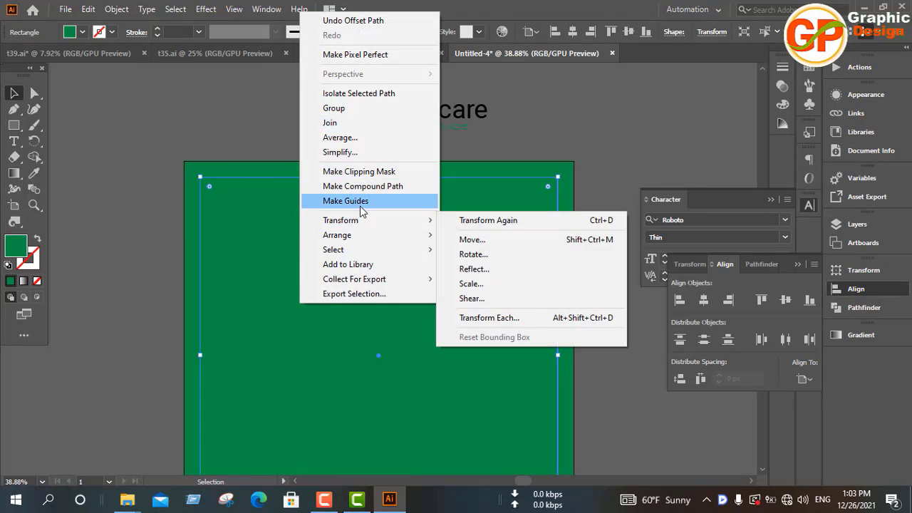
left_click(361, 201)
right_click(326, 249)
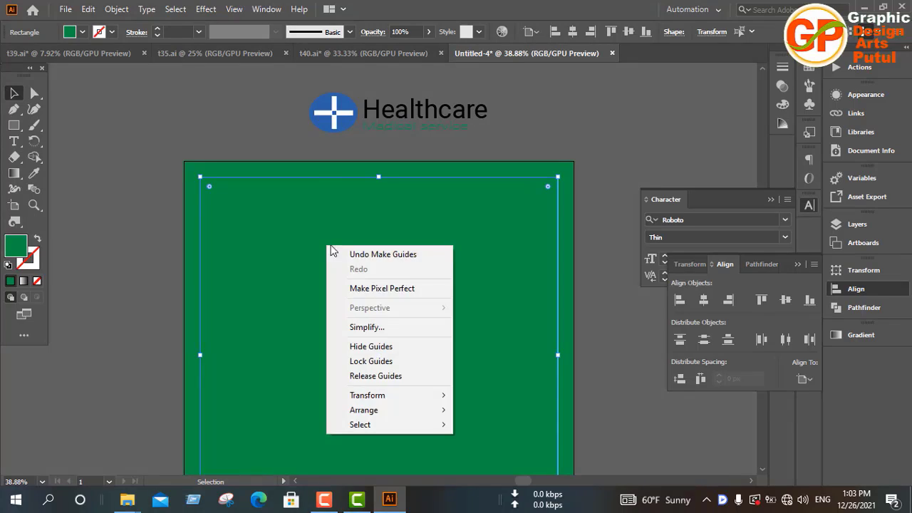
left_click(370, 362)
Step: Delete the full-artboard green rectangle
left_click(282, 289)
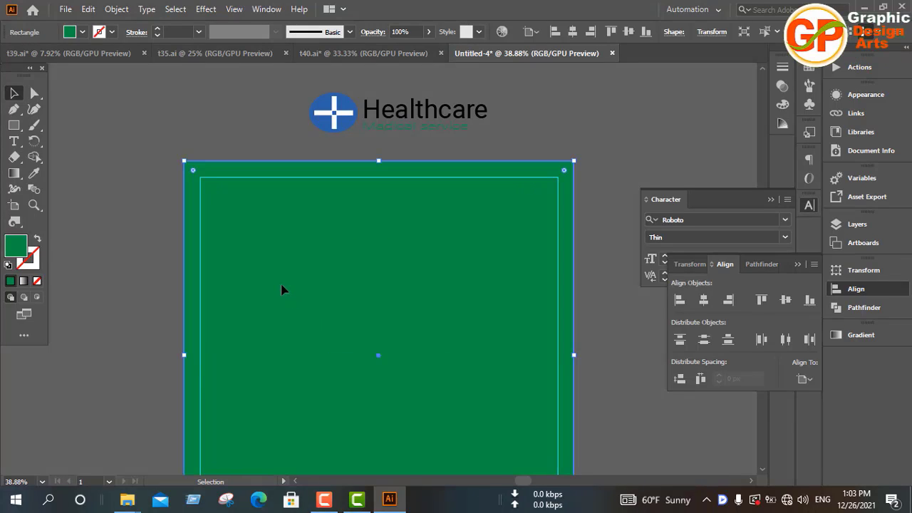
key("Delete")
scroll(332, 286, "down", 2)
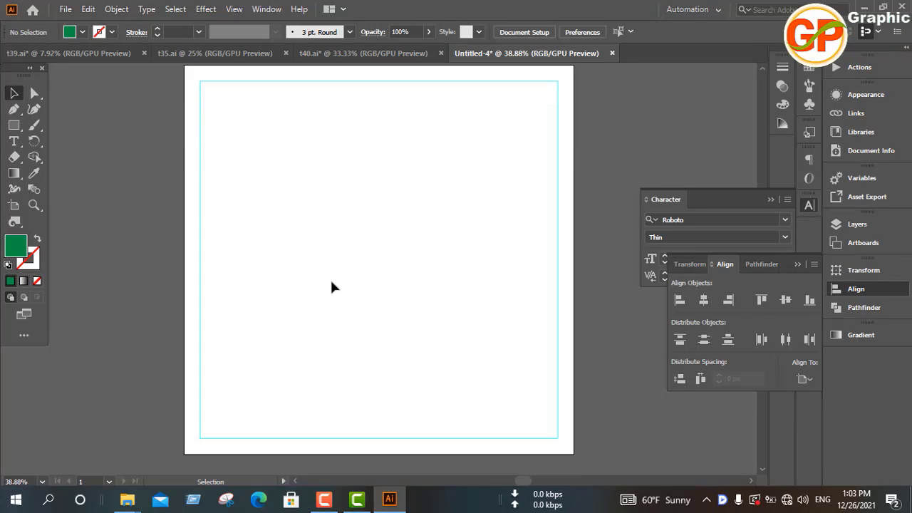
Step: Move the Healthcare logo onto the artboard, into the upper-left corner of the margin guides, and deselect it
scroll(332, 285, "up", 3)
mouse_move(286, 117)
left_mouse_down()
mouse_move(345, 151)
mouse_move(316, 232)
mouse_move(269, 232)
mouse_move(265, 215)
left_mouse_up()
left_click(383, 149)
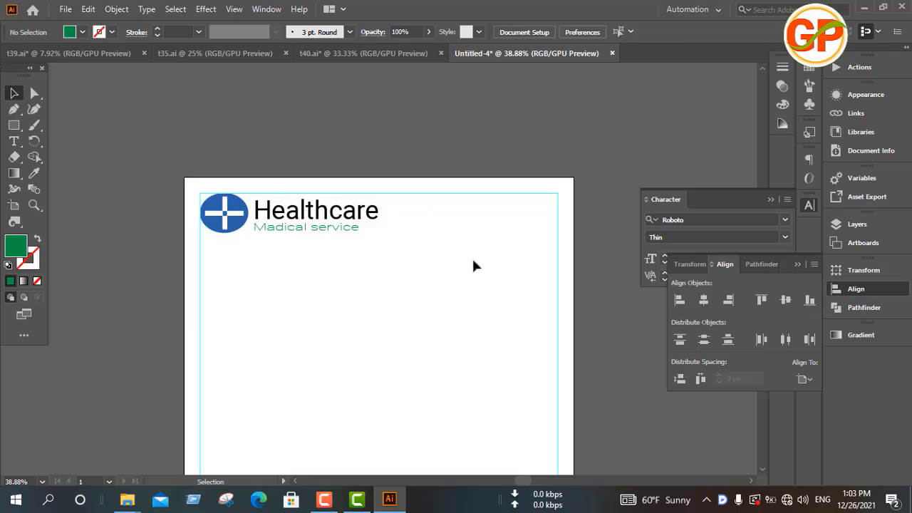
Step: Draw a large green circle on the right half of the artboard, reaching its right edge, with the Ellipse tool
scroll(475, 267, "down", 3)
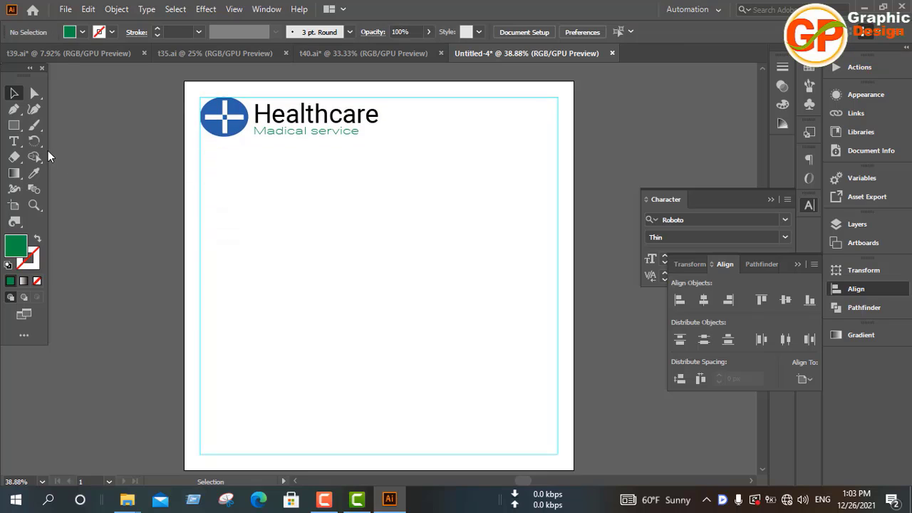
left_click(14, 131)
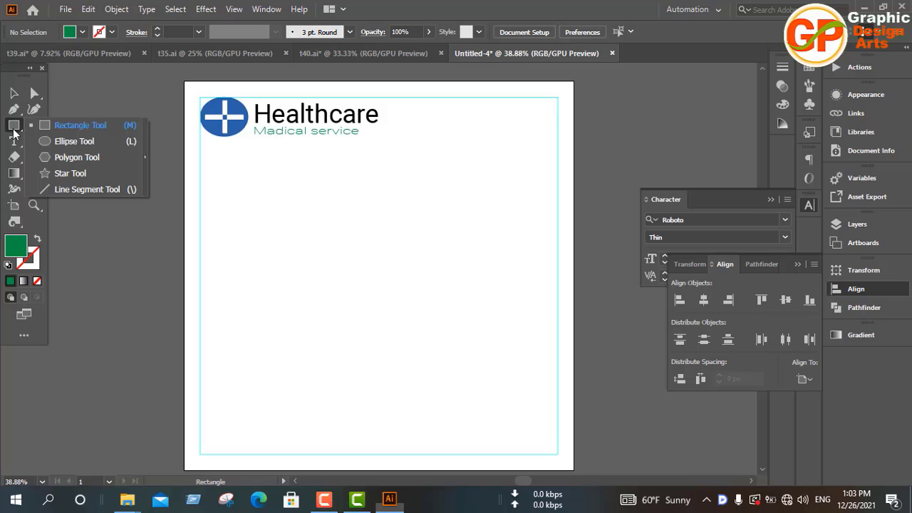
left_click(63, 140)
left_click_drag(391, 181, 572, 339)
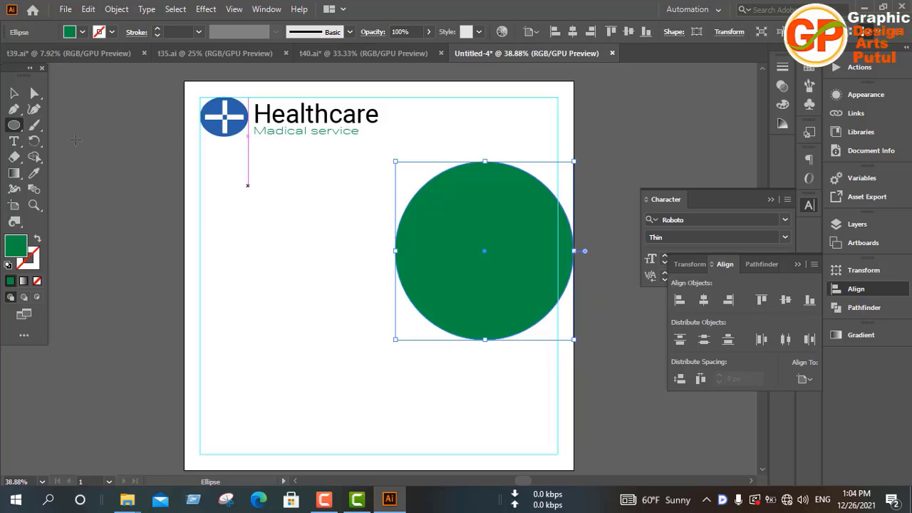
Step: Move the green circle straight up so its top sits beside the logo's tagline, keeping it at the artboard's right edge, and deselect it
left_click(14, 93)
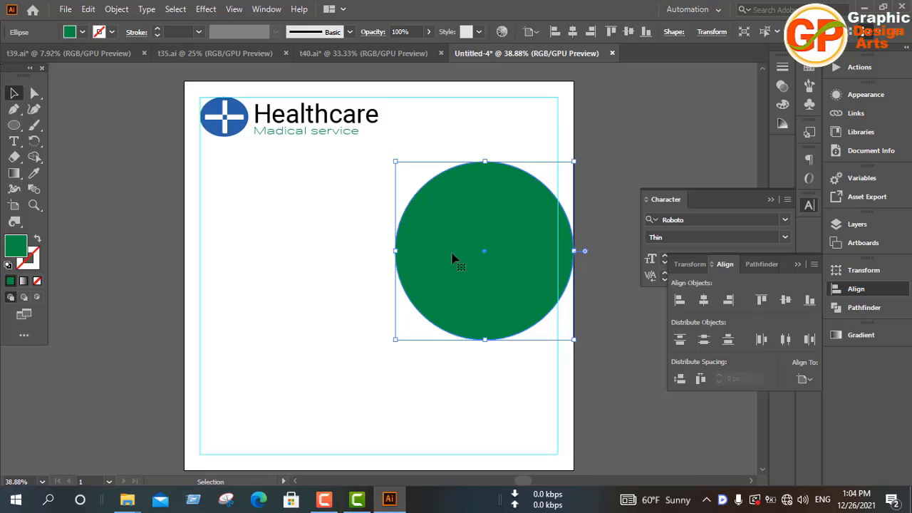
left_click_drag(457, 256, 457, 217)
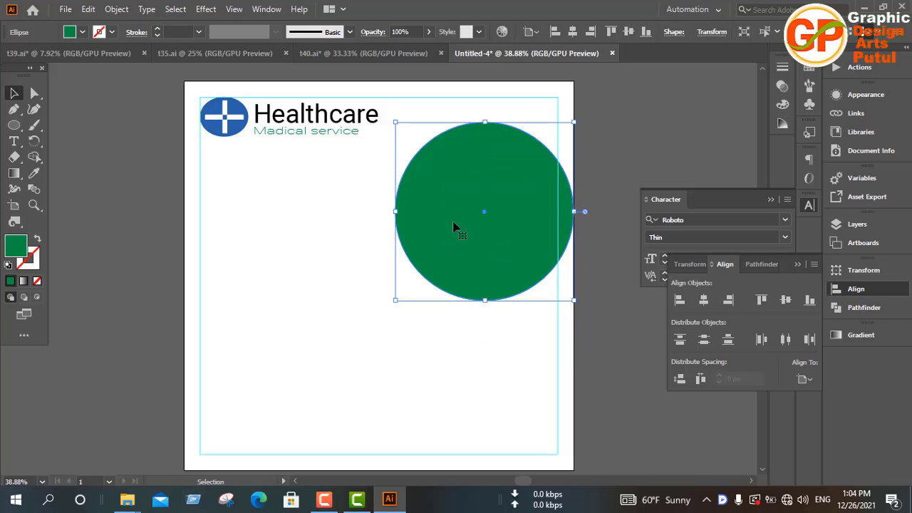
key("a")
key("ctrl+shift+a")
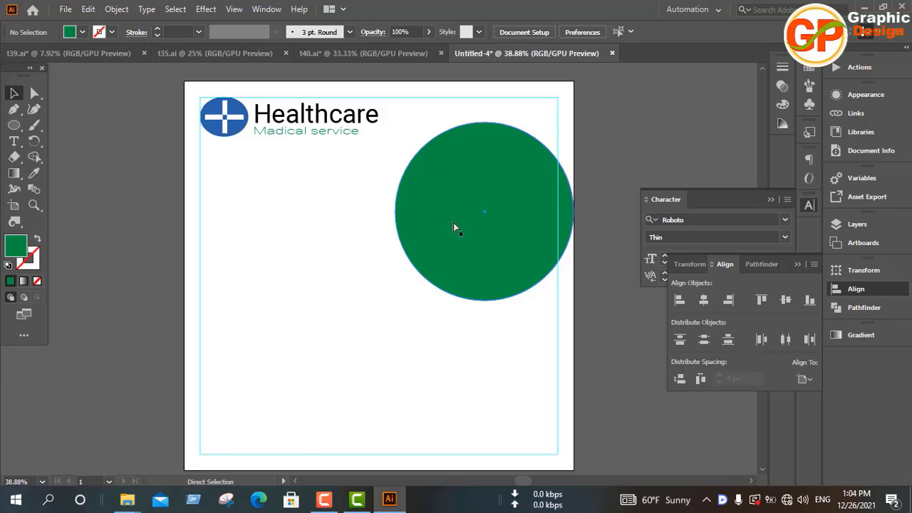
key("v")
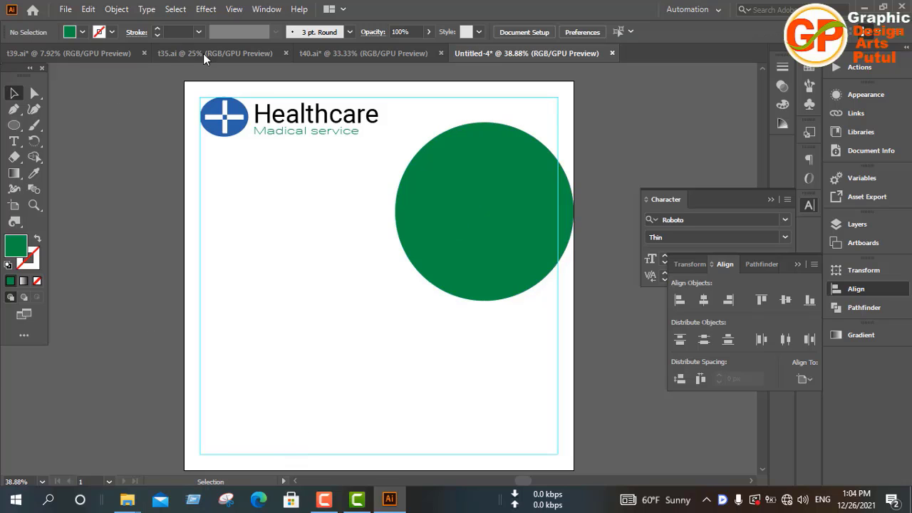
Step: Bring the photo of the two doctors from t40.ai into the Untitled-4 post, place it below the logo, and embed it
left_click(357, 53)
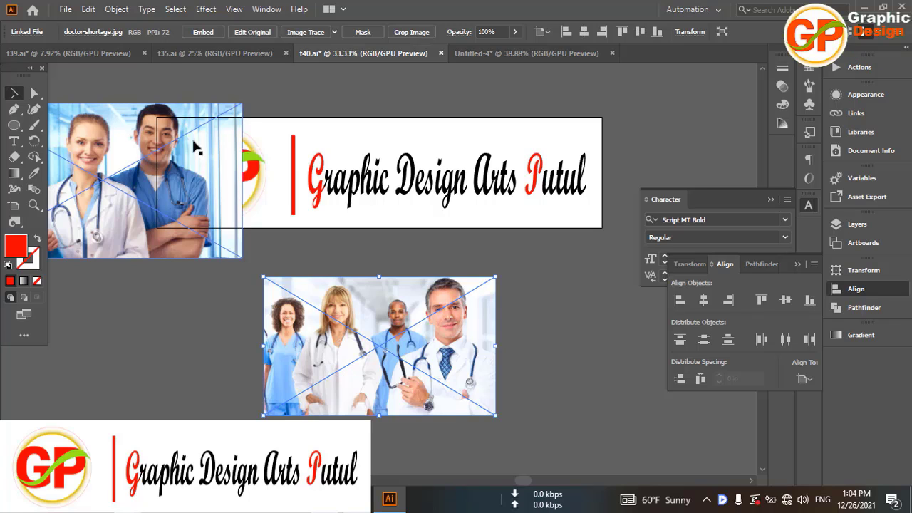
left_click_drag(100, 197, 358, 245)
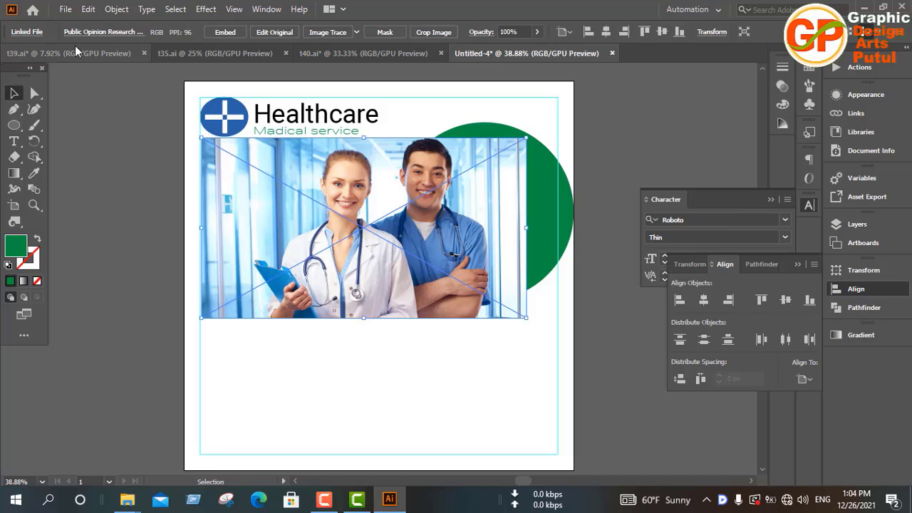
left_click(225, 32)
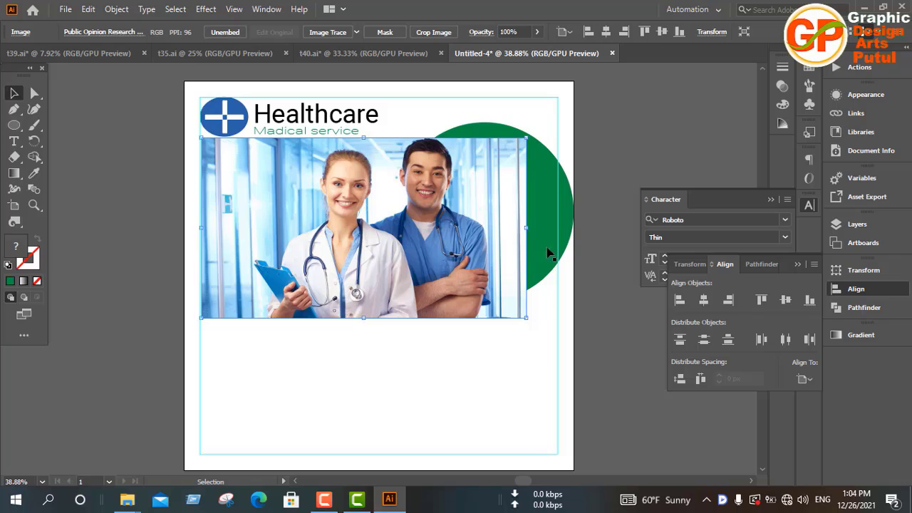
Step: Move the green circle left over the two doctors and bring it in front of the photo
left_click_drag(549, 253, 453, 245)
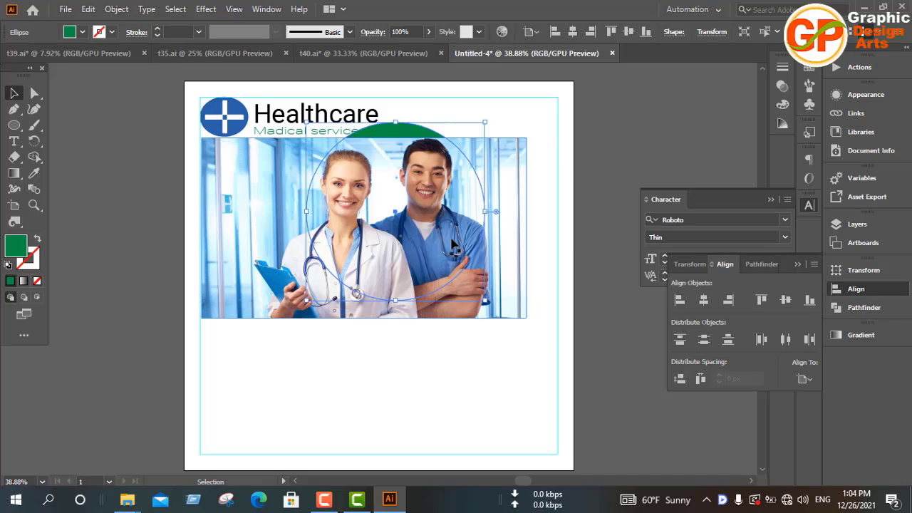
key("a")
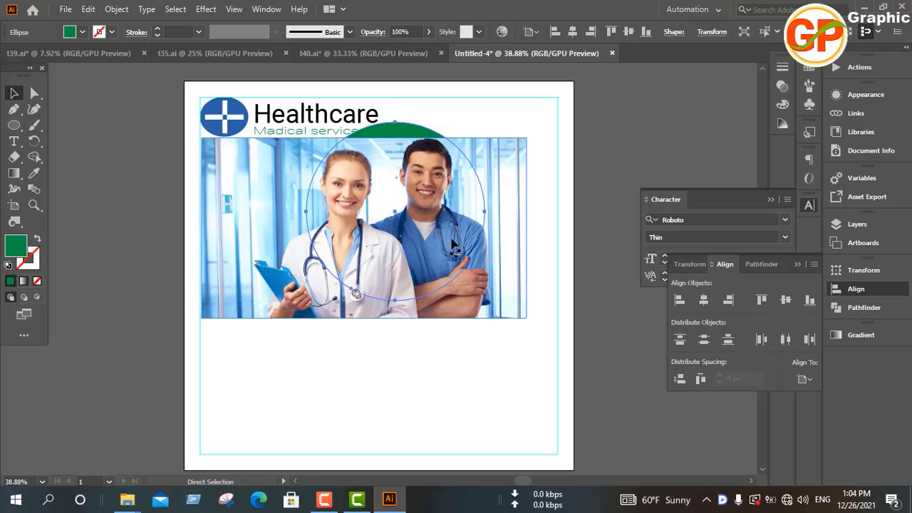
key("ctrl+shift+bracketright")
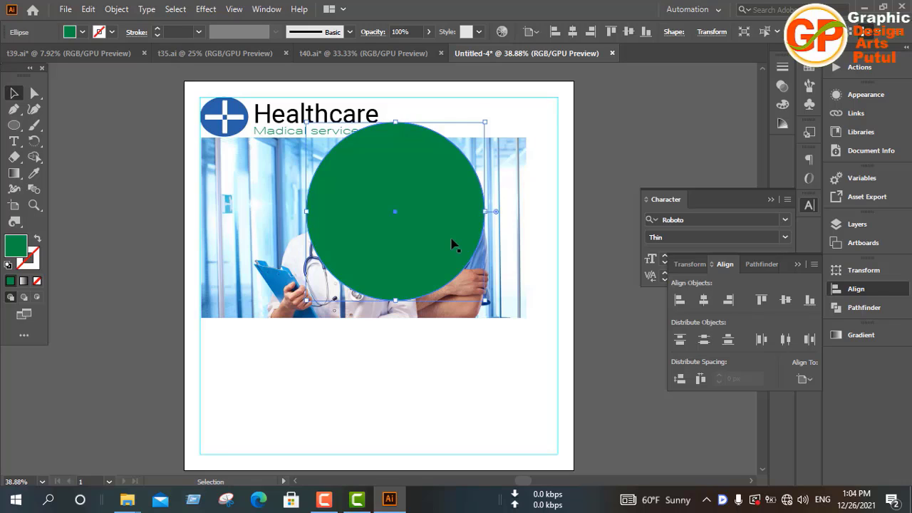
Step: Nudge the green circle down over the doctors, stretch its upper edge to meet the photo's upper edge, and deselect it
key("Down")
key("Down")
key("Down")
key("Down")
key("Down")
key("Down")
key("Down")
key("Down")
key("Down")
key("Down")
key("Down")
key("Down")
key("Down")
key("Down")
key("Down")
key("Down")
key("Down")
key("Down")
key("Down")
key("Down")
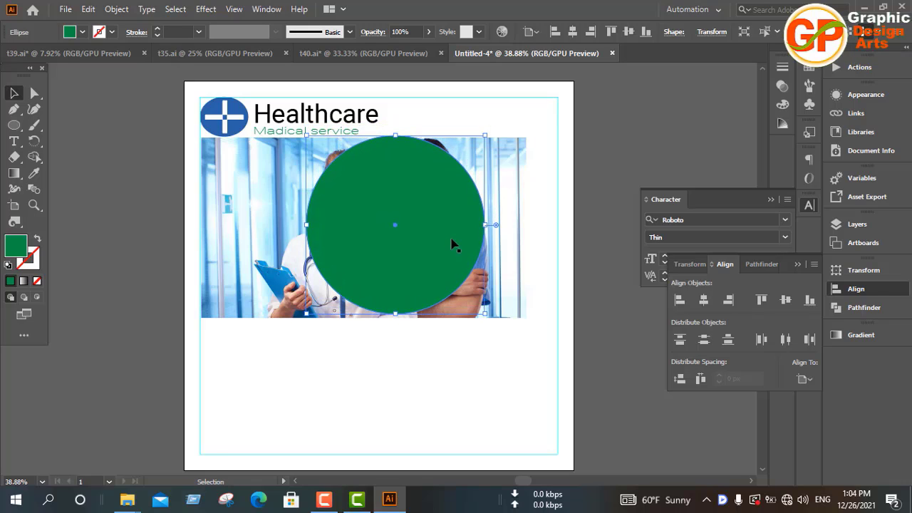
key("Down")
key("Down")
key("Down")
key("Down")
key("Down")
key("Down")
key("Down")
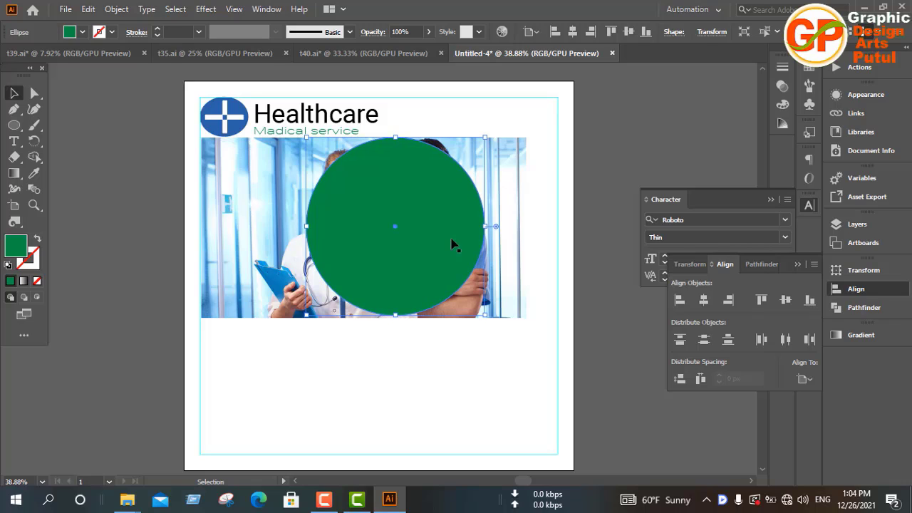
key("Up")
key("Up")
key("Up")
key("Up")
key("Up")
key("Up")
key("Up")
key("Up")
key("Up")
key("Up")
key("Up")
key("Up")
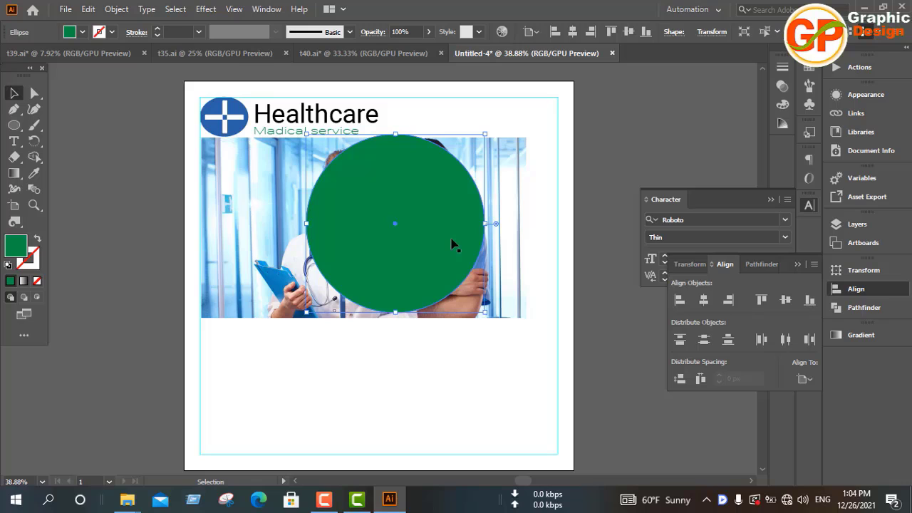
key("Down")
key("Down")
key("Down")
key("Down")
key("Down")
key("Down")
key("Down")
key("Down")
key("Down")
key("Down")
key("Down")
key("Down")
key("Down")
key("Down")
key("Down")
key("Down")
key("Down")
key("Down")
key("Down")
key("Down")
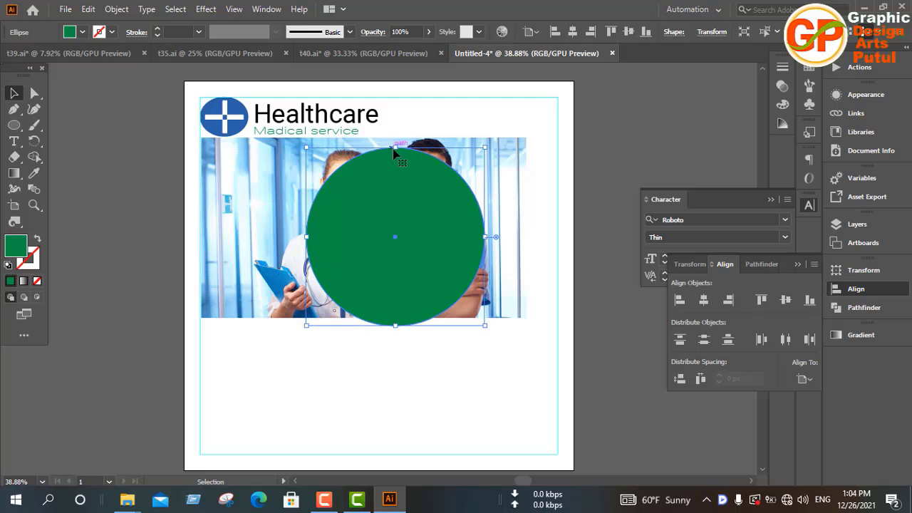
mouse_move(395, 151)
left_mouse_down()
mouse_move(399, 133)
mouse_move(400, 140)
left_mouse_up()
left_click(425, 376)
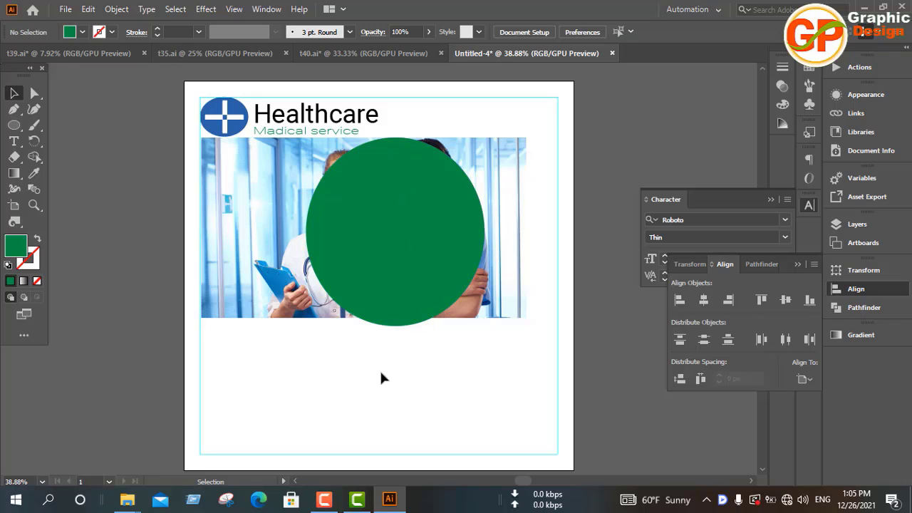
Step: Clip the doctors photo to the green circle with a clipping mask and deselect the result
left_click_drag(459, 205, 458, 204)
right_click(402, 187)
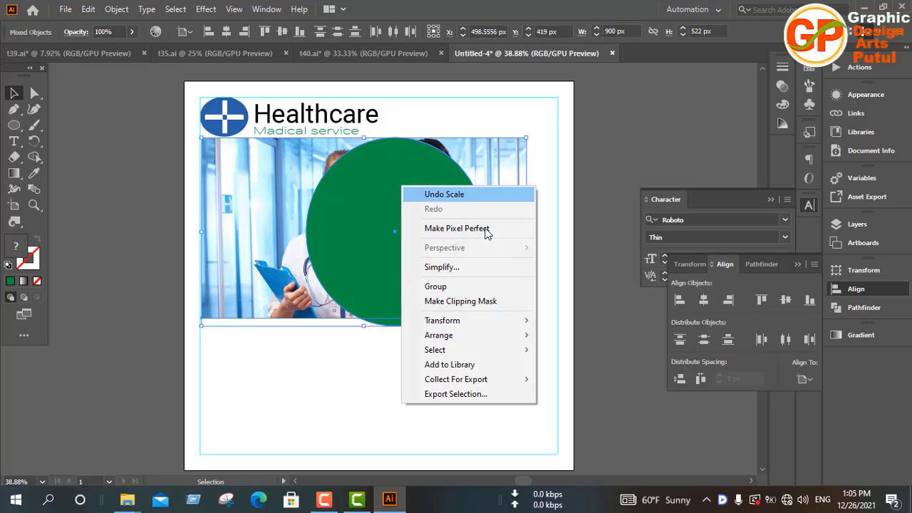
left_click(466, 305)
left_click(534, 274)
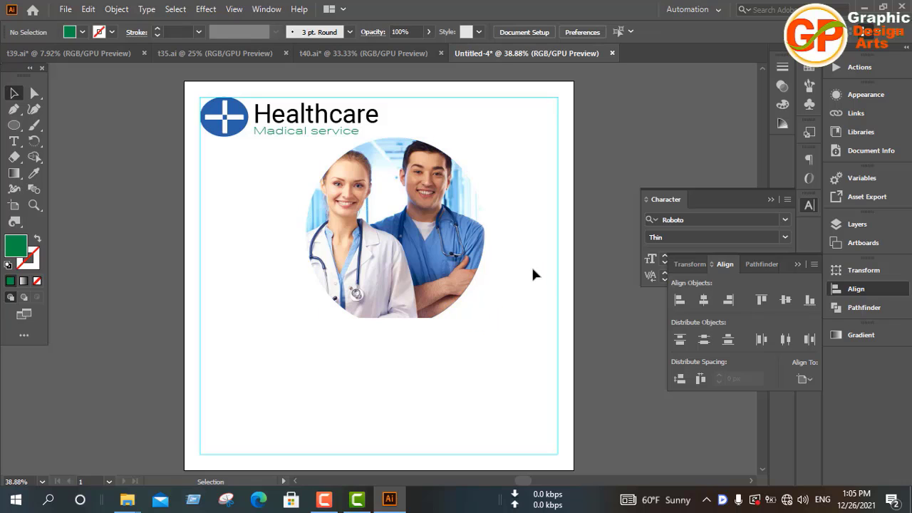
Step: Move the clipped doctors photo to the artboard's right edge, paste the copied green circle behind it, and deselect
left_click_drag(436, 263, 524, 262)
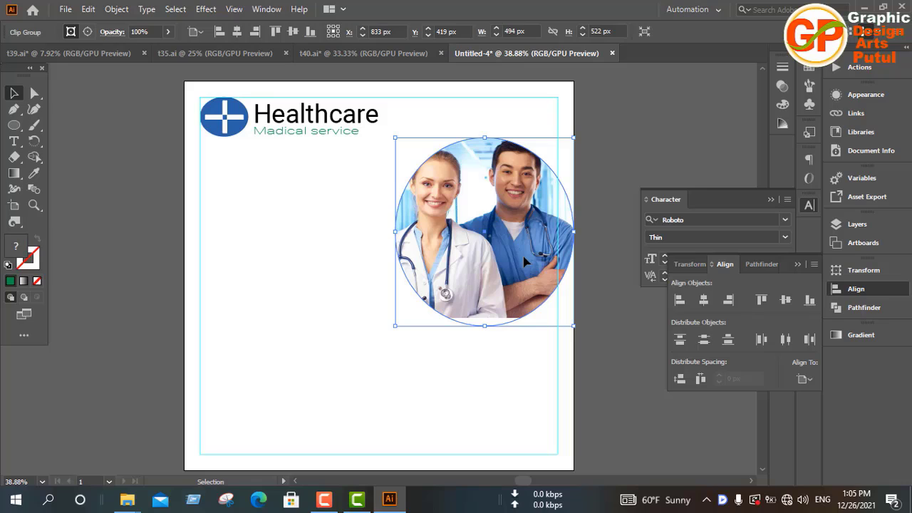
key("a")
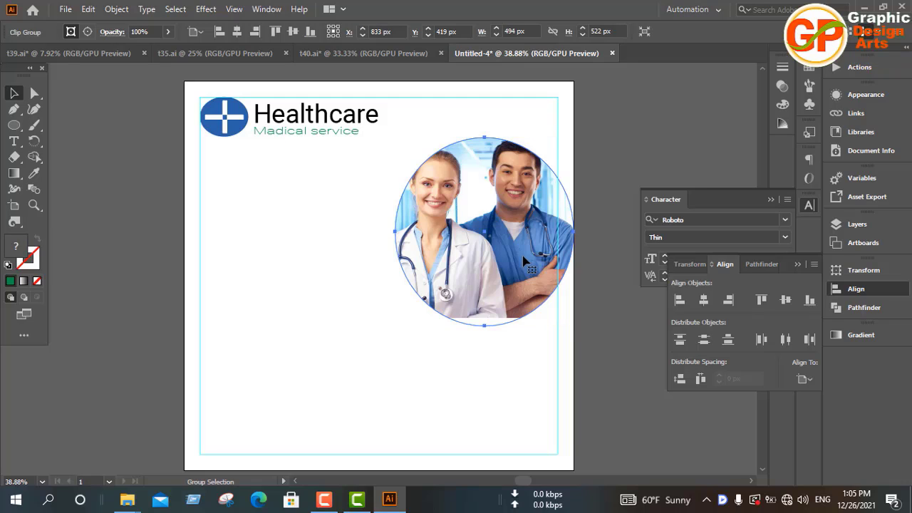
key("ctrl+b")
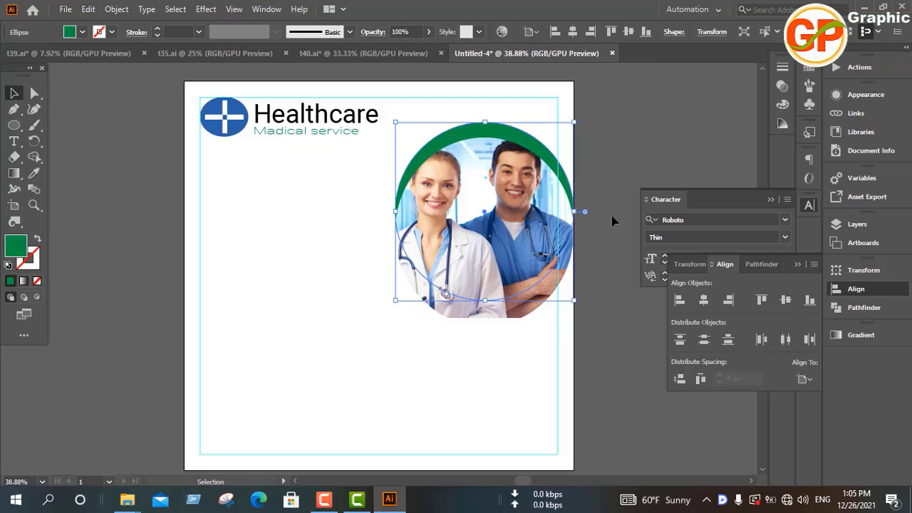
left_click(641, 157)
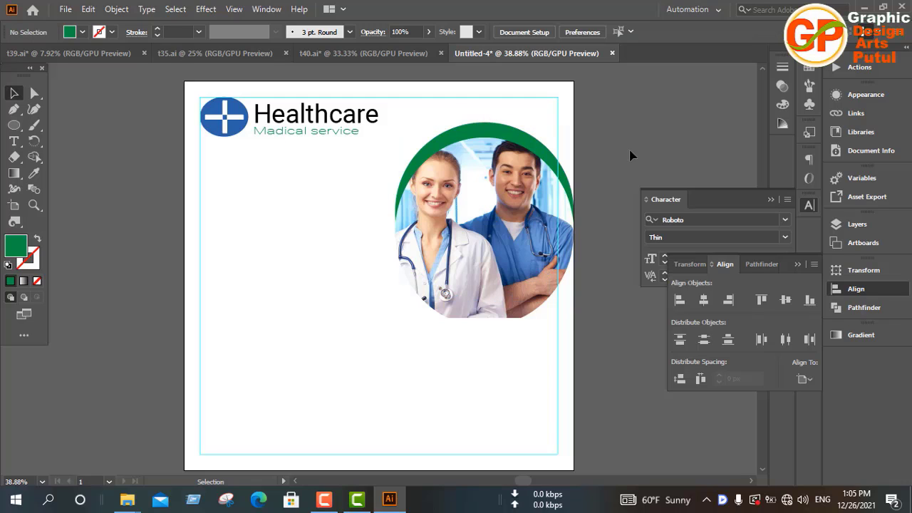
Step: Move the green circle straight down behind the clipped photo until only a sliver shows below it
left_click(540, 148)
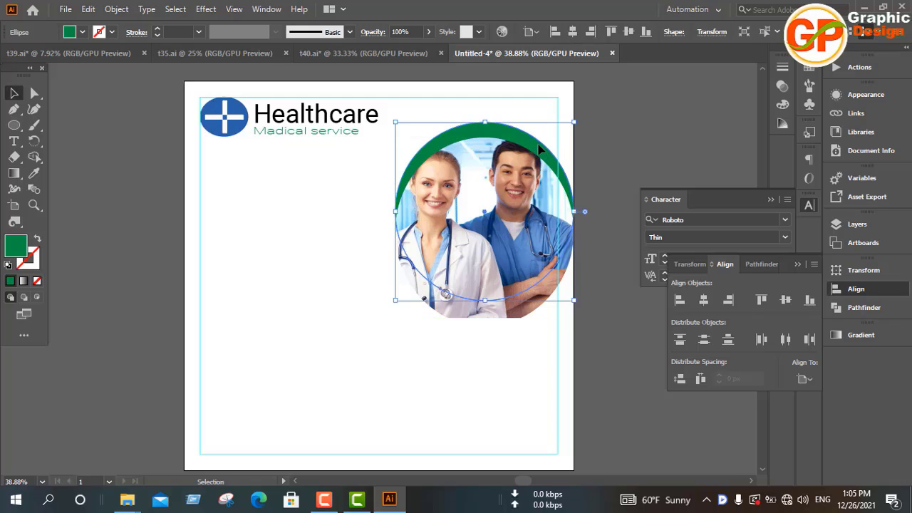
key("shift+Down")
key("shift+Down")
key("shift+Down")
key("shift+Down")
key("shift+Down")
key("shift+Down")
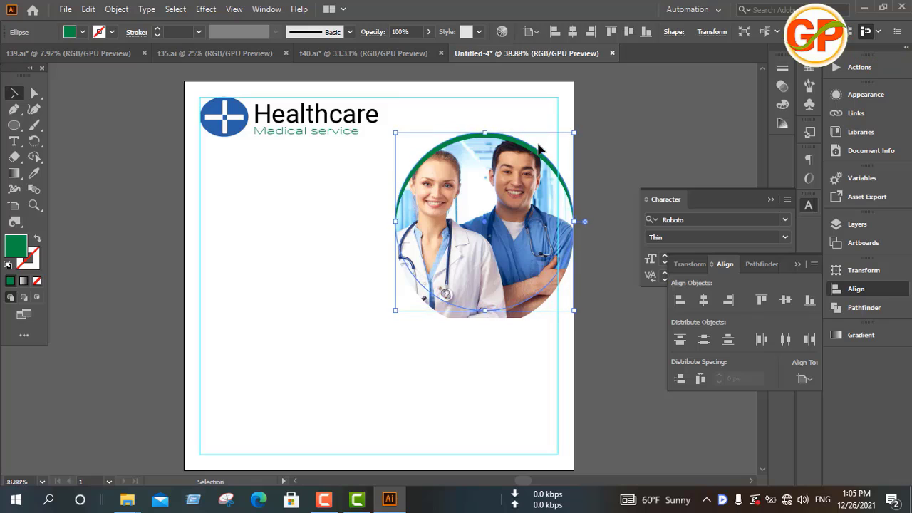
key("shift+Down")
key("shift+Down")
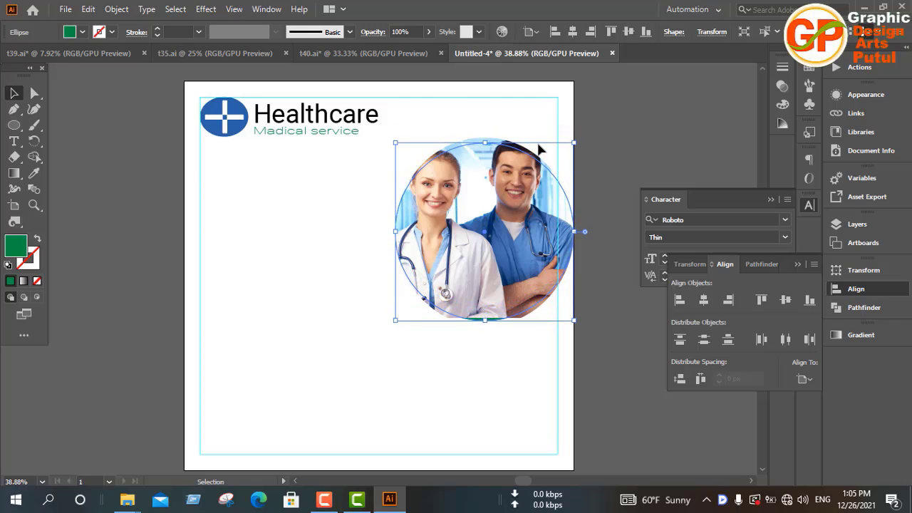
Step: Try stretching the green circle beyond the photo's left and lower edges and shifting the clipped photo down 30 px
left_click_drag(395, 231, 386, 234)
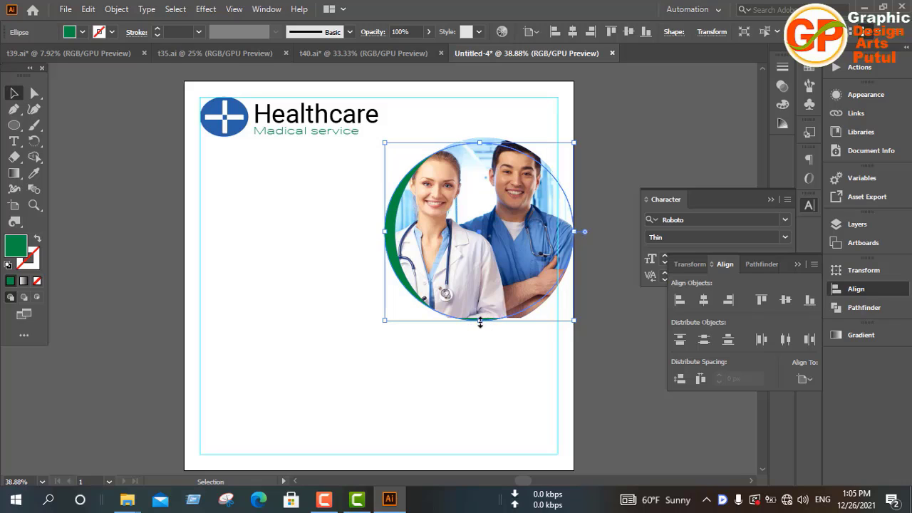
left_click_drag(480, 322, 480, 325)
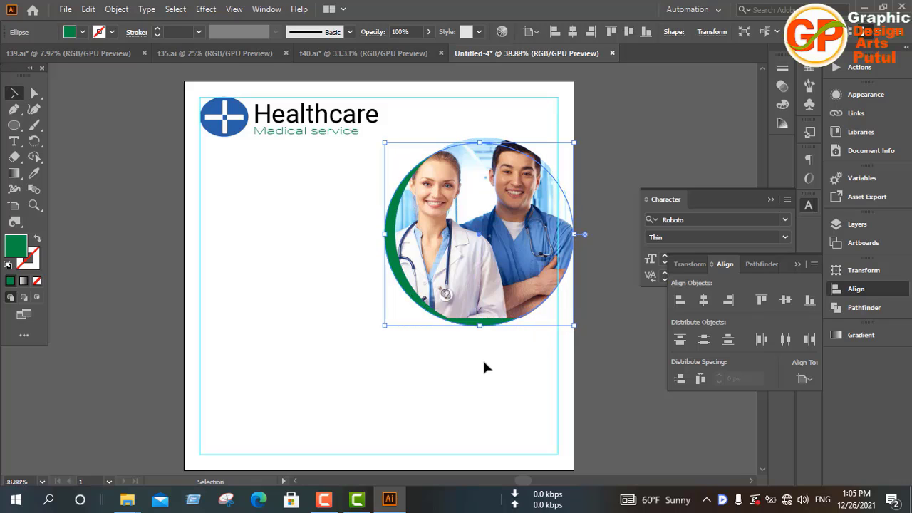
left_click_drag(484, 367, 484, 306)
key("ctrl+7")
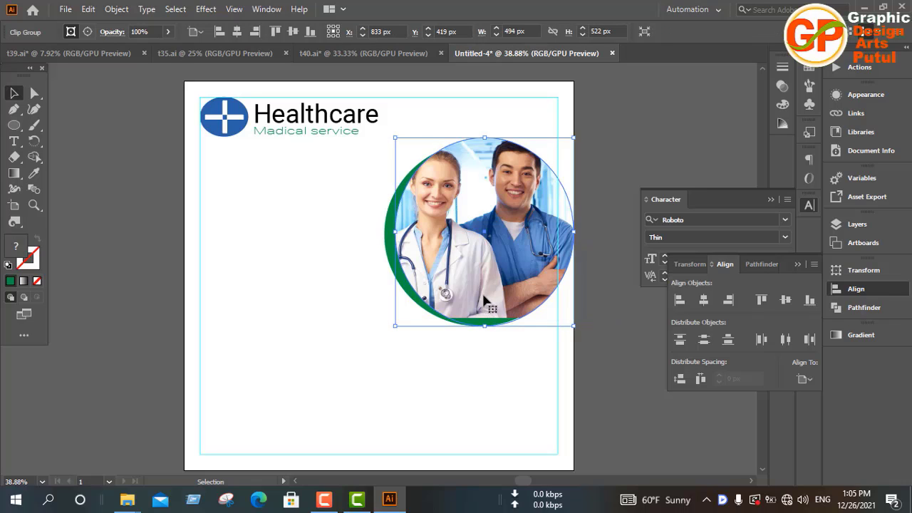
key("a")
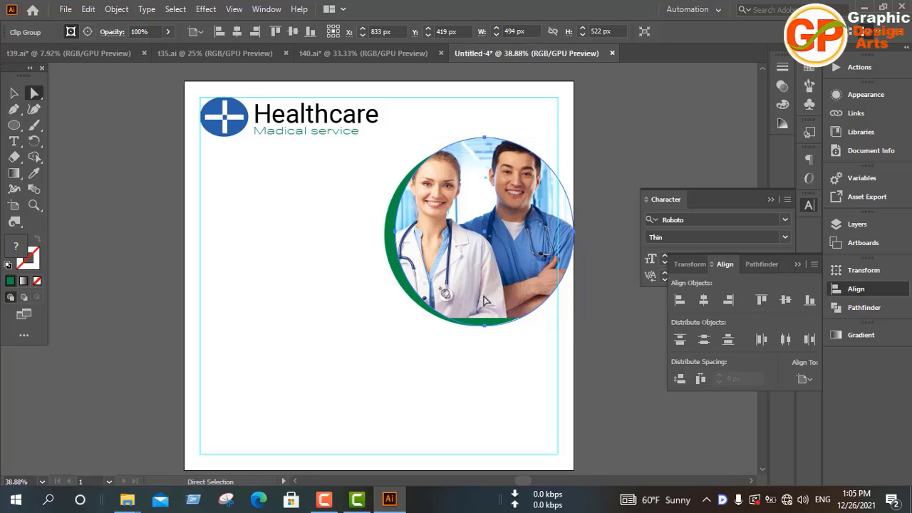
left_click_drag(482, 295, 483, 307)
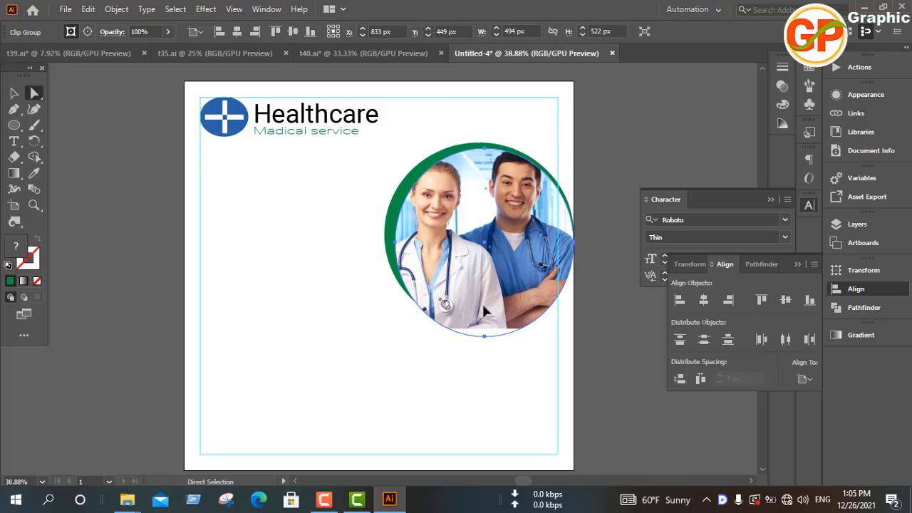
key("v")
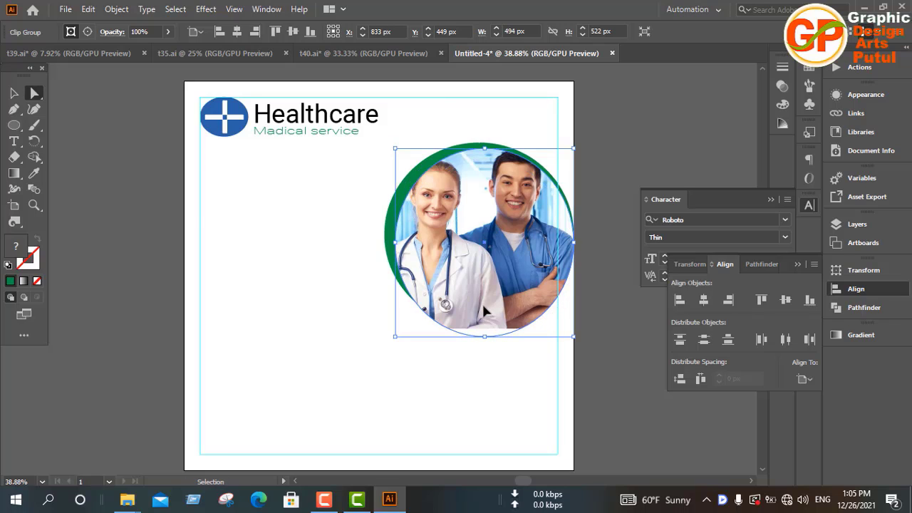
Step: Undo the clipped photo's move, the green circle's stretching and its last downward nudges
key("ctrl+z")
key("ctrl+z")
key("ctrl+z")
key("ctrl+z")
key("ctrl+z")
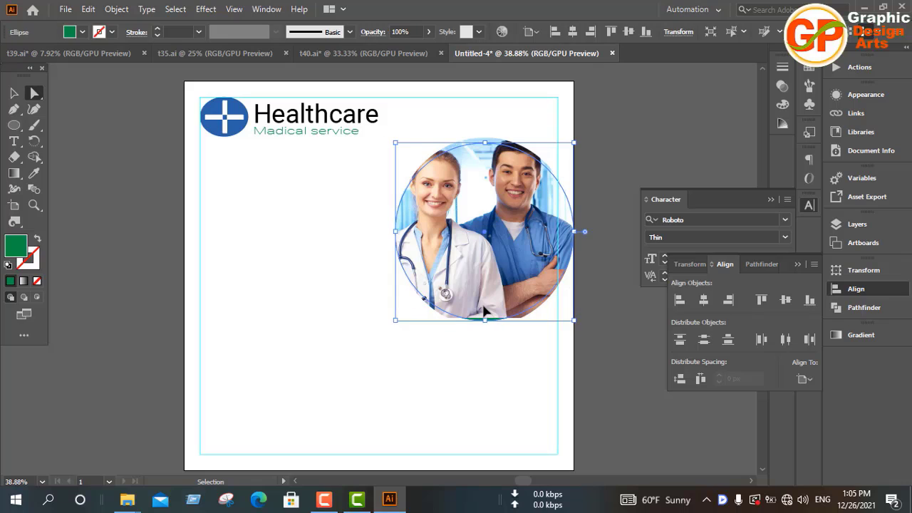
key("ctrl+z")
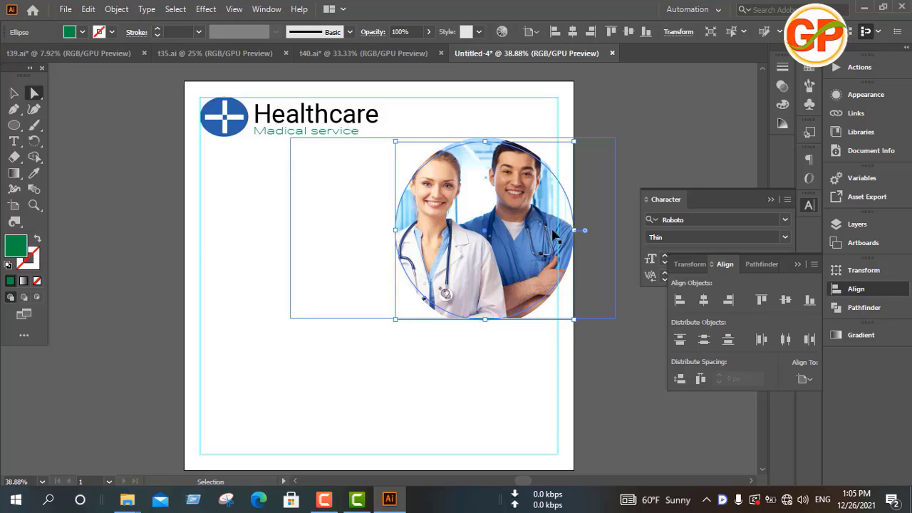
key("ctrl+z")
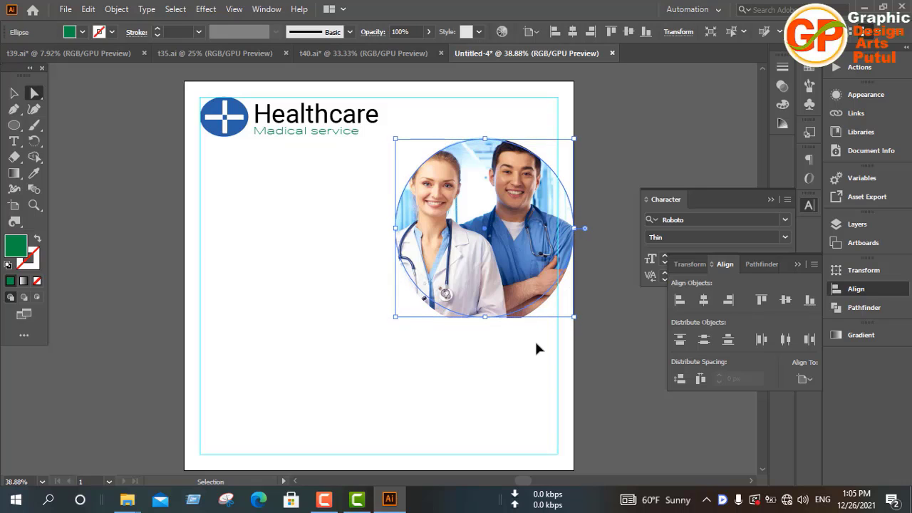
key("a")
key("v")
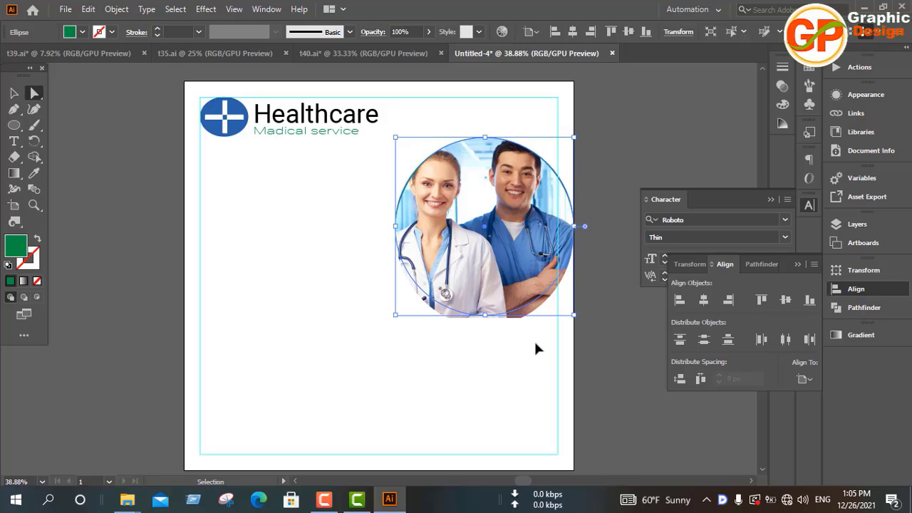
Step: Reposition the doctors image inside its circular mask, slightly left and down, using Direct Selection
key("a")
left_click(459, 283)
left_click_drag(460, 283, 314, 294)
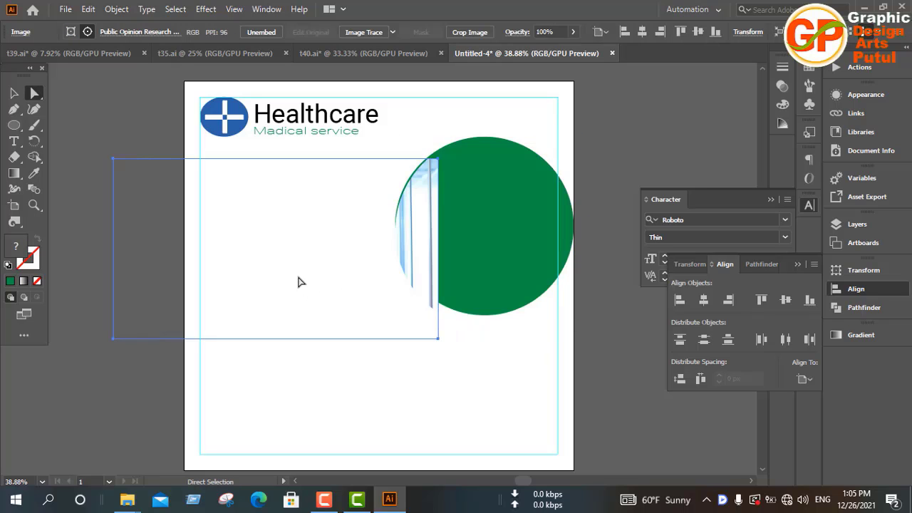
left_click_drag(420, 249, 555, 238)
left_click_drag(477, 245, 503, 238)
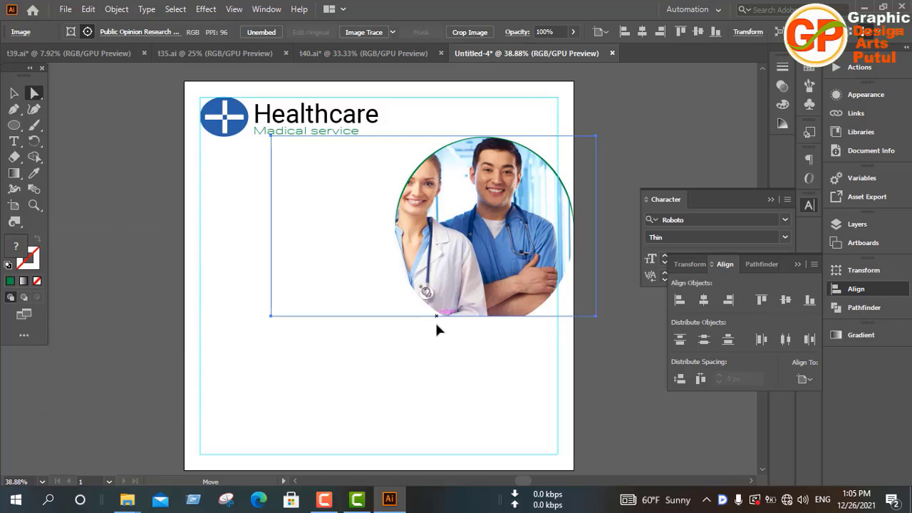
left_click_drag(437, 329, 438, 348)
Step: Isolate the doctors image inside its clip group and deselect it
right_click(497, 224)
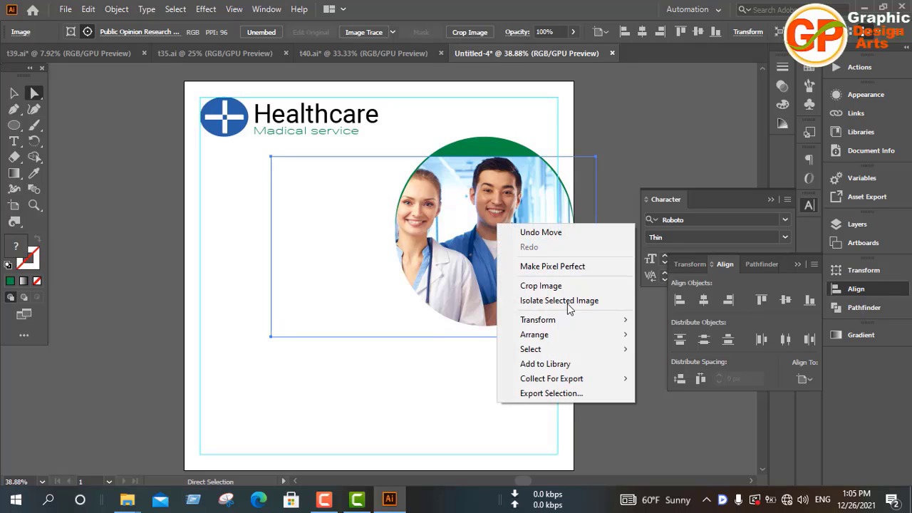
left_click(567, 301)
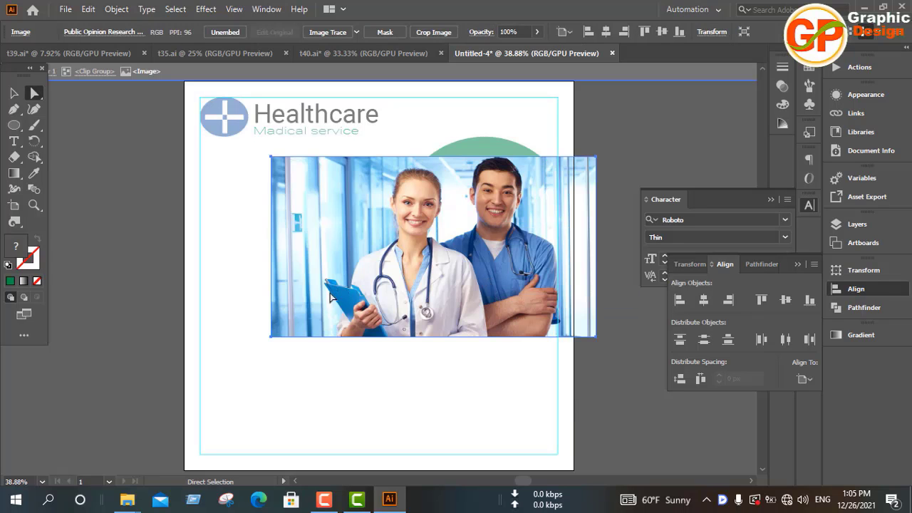
left_click(219, 257)
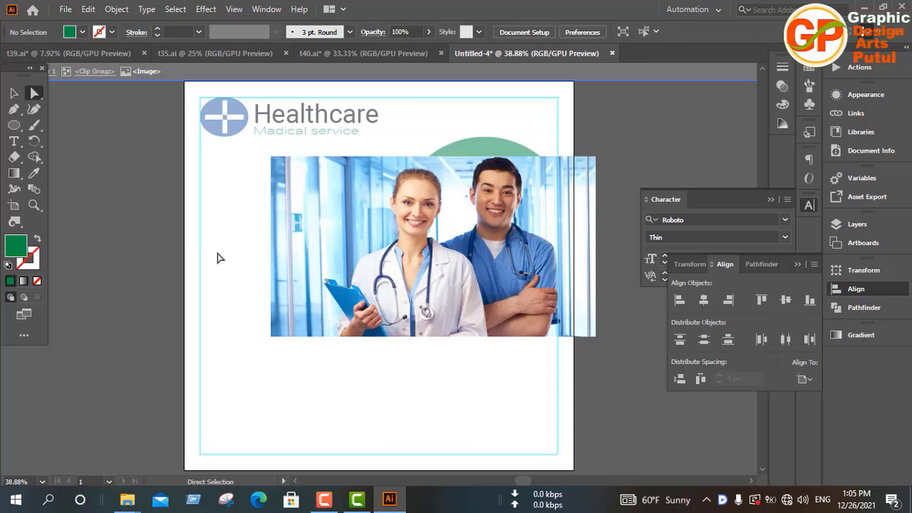
Step: Exit isolation mode and delete the doctors image inside the circular mask on top of the green circle
double_click(149, 247)
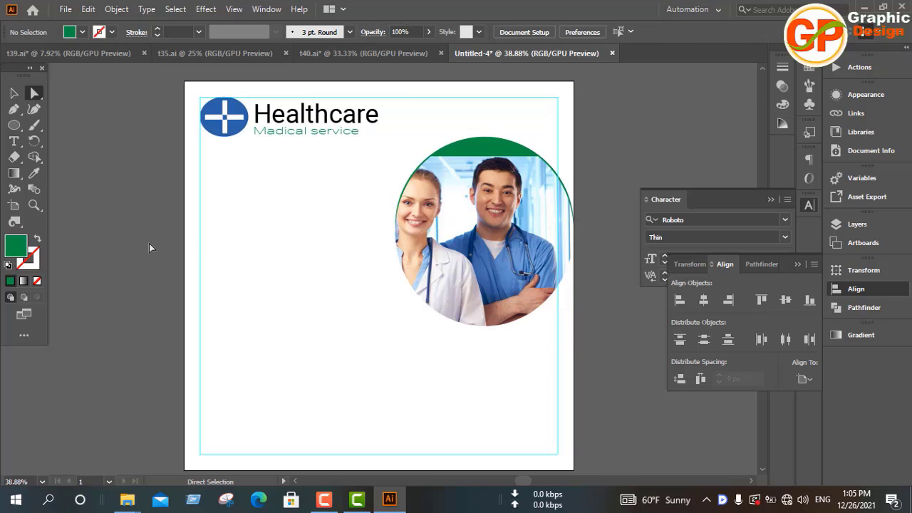
left_click(474, 250)
key("Delete")
left_click(476, 252)
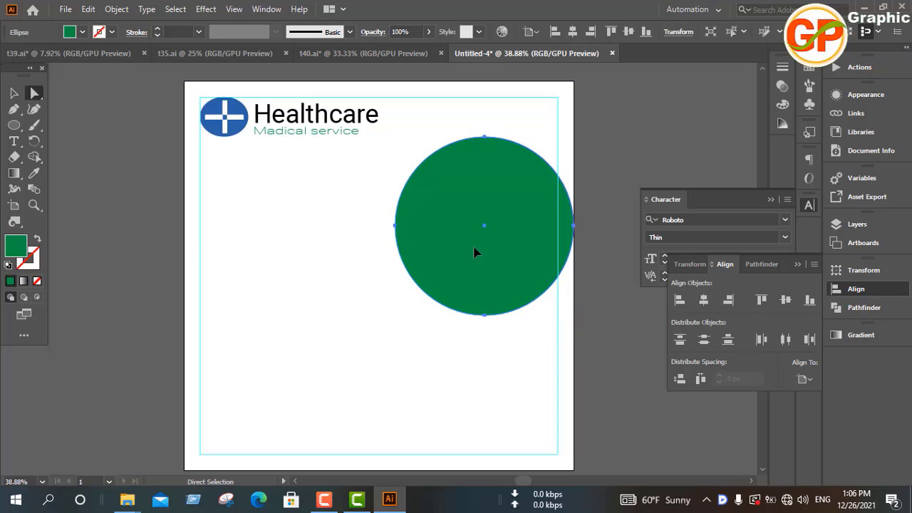
Step: Copy the two-doctor photo from t40.ai into Untitled-4, beside the green circle, and embed it
left_click(360, 53)
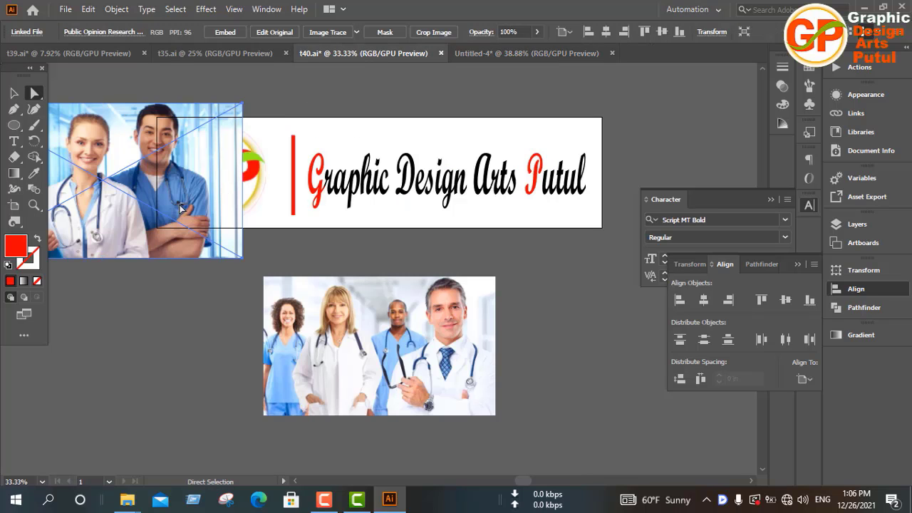
mouse_move(305, 153)
left_mouse_down()
mouse_move(501, 86)
mouse_move(562, 54)
mouse_move(329, 258)
left_mouse_up()
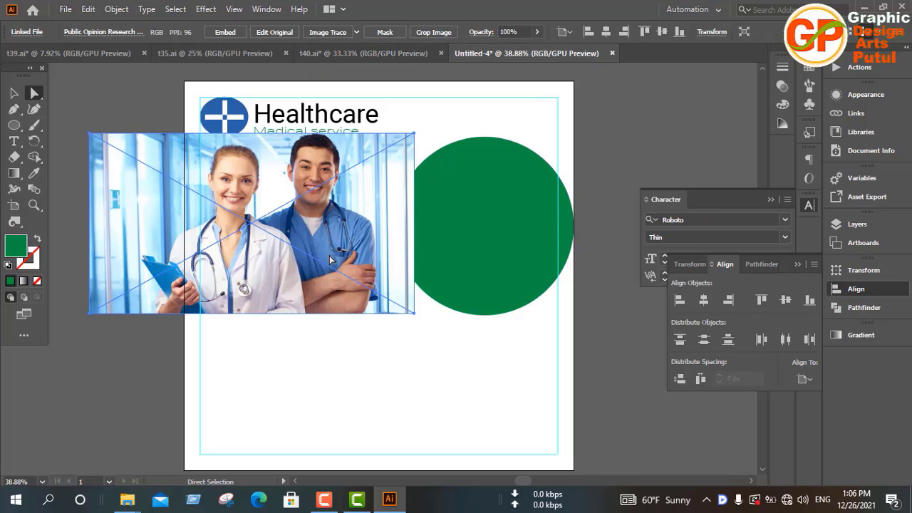
left_click(226, 31)
Step: Move the green circle over the two doctors in the embedded photo and bring it to the front
left_click_drag(503, 256, 302, 248)
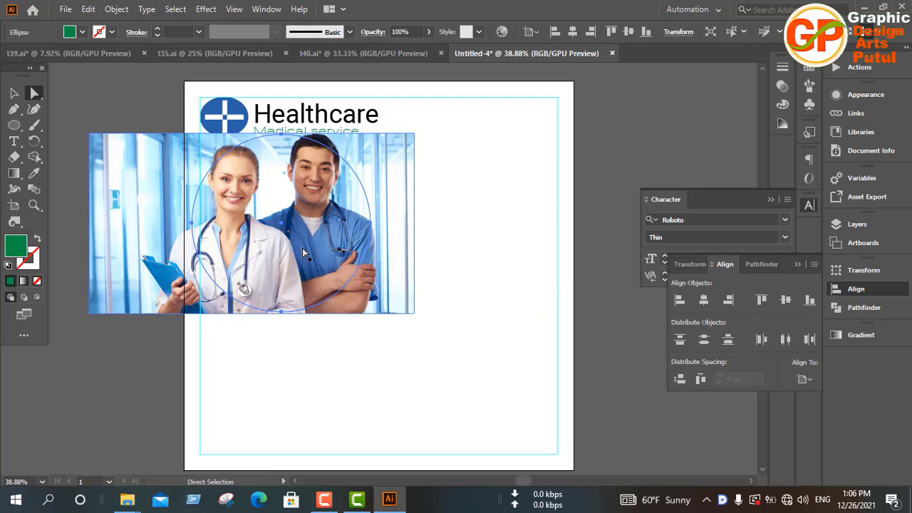
right_click(278, 262)
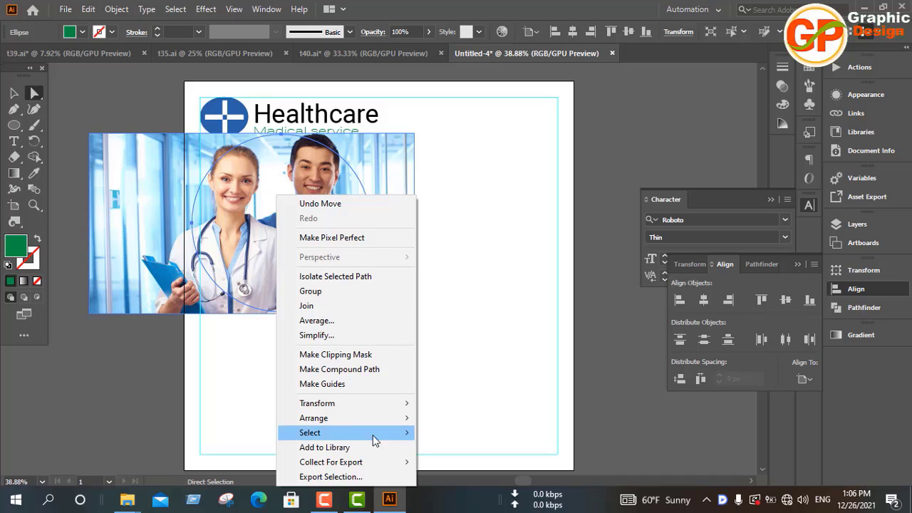
mouse_move(342, 424)
left_click(436, 423)
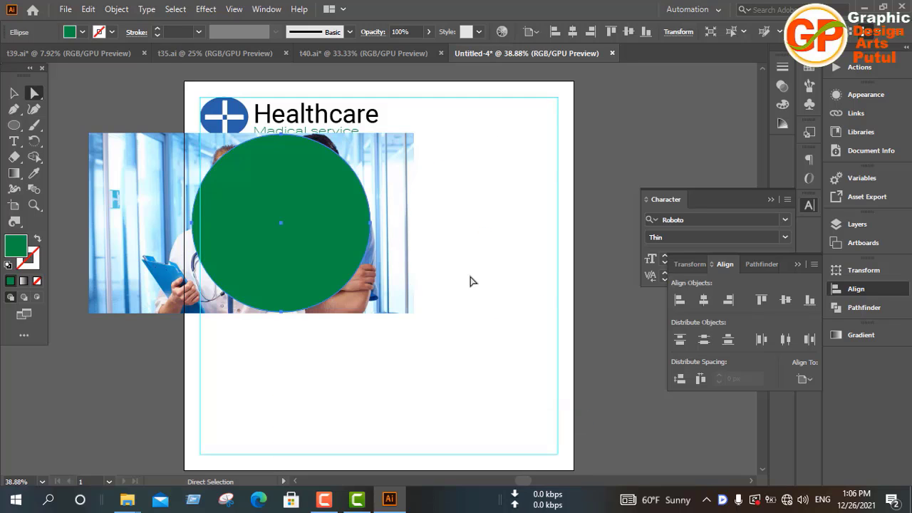
Step: Delete the empty clipping path left on the artboard's right side
left_click(508, 253)
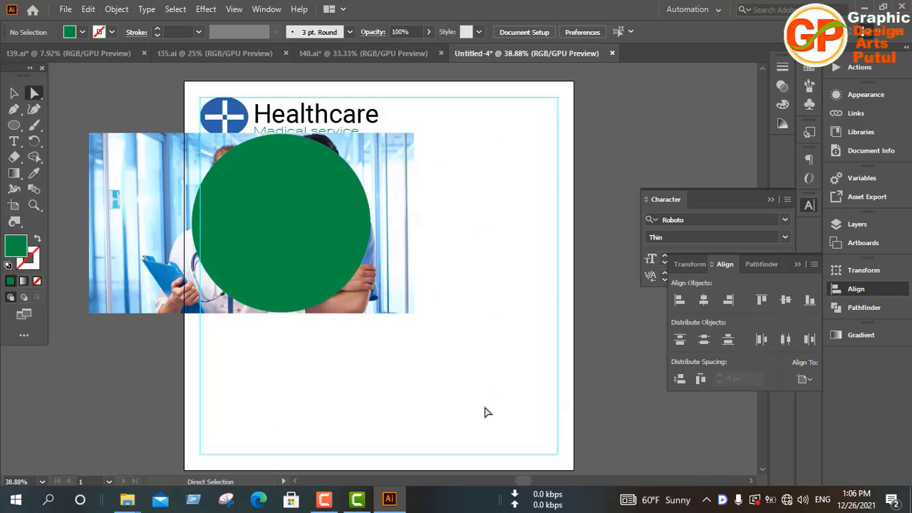
left_click_drag(484, 406, 485, 317)
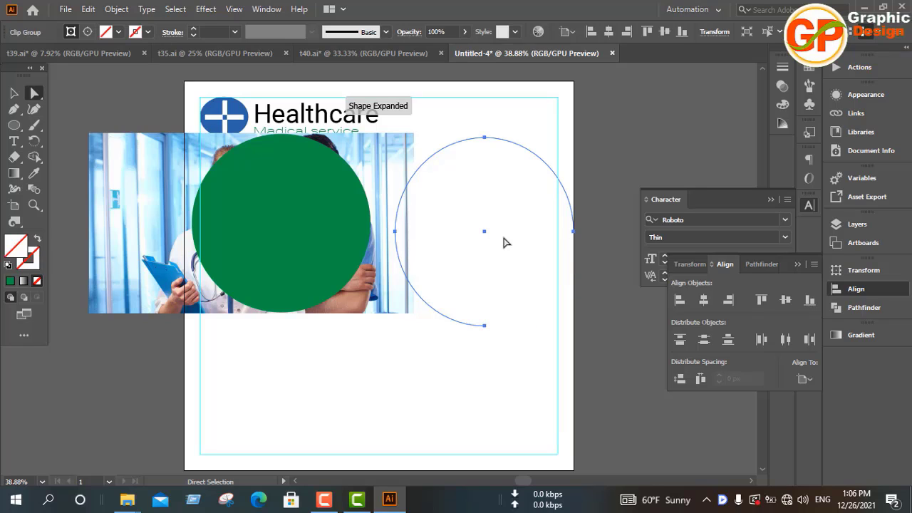
left_click(503, 244)
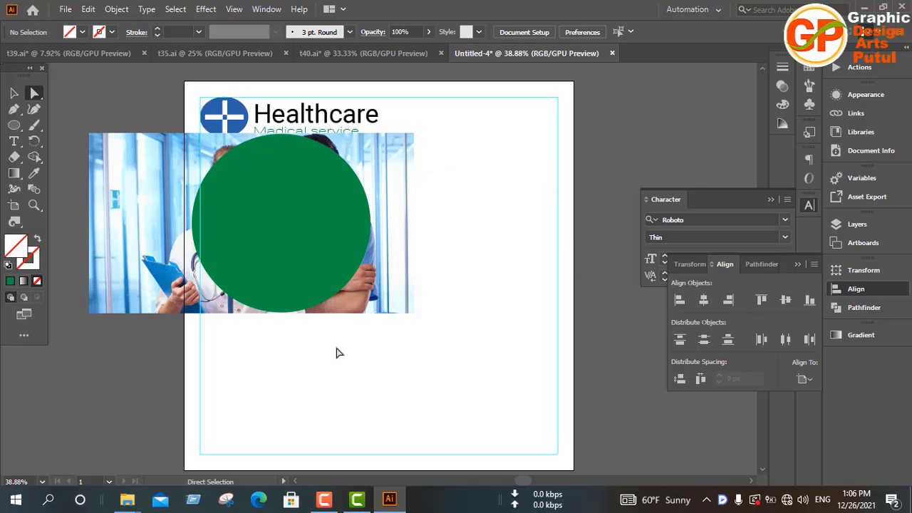
Step: Try clipping the embedded doctors photo with the green circle as a clipping mask
left_click_drag(280, 358, 266, 253)
right_click(266, 251)
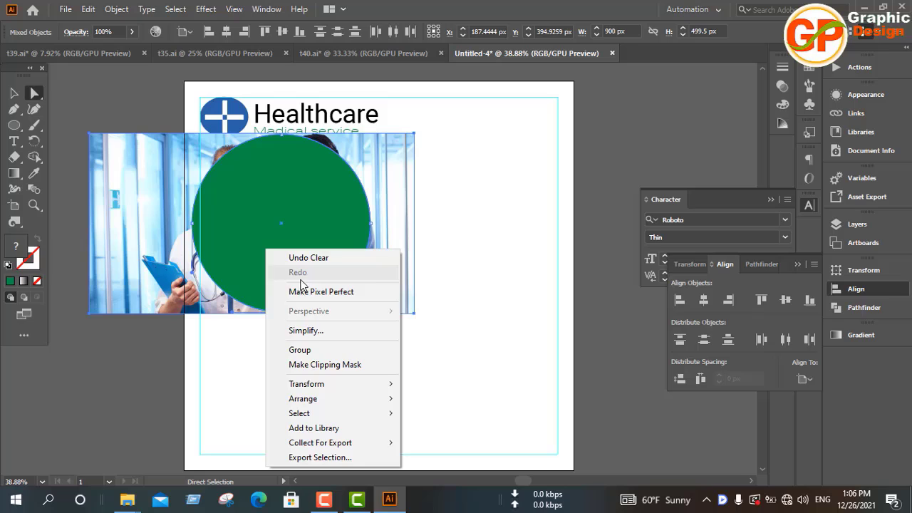
left_click(311, 365)
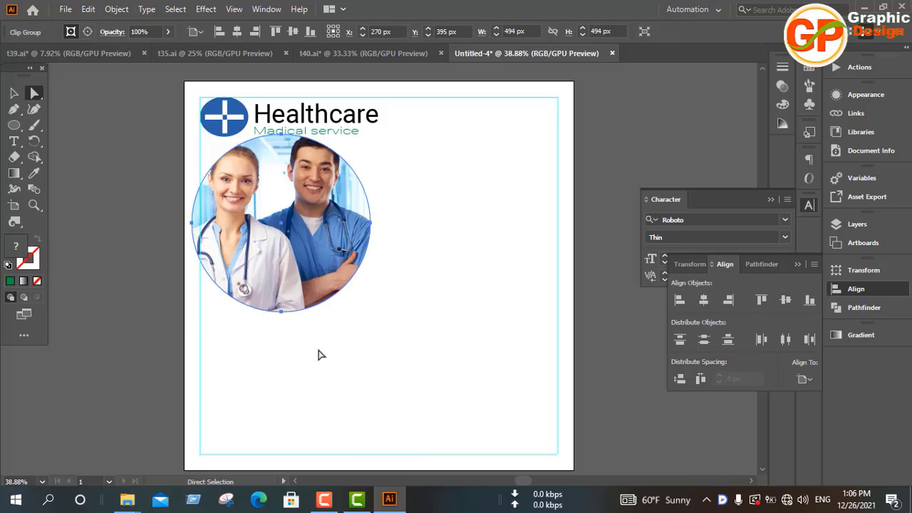
left_click(320, 354)
Step: Try moving the clipped photo rightward with Direct Selection and undo the move
left_click_drag(272, 246, 506, 252)
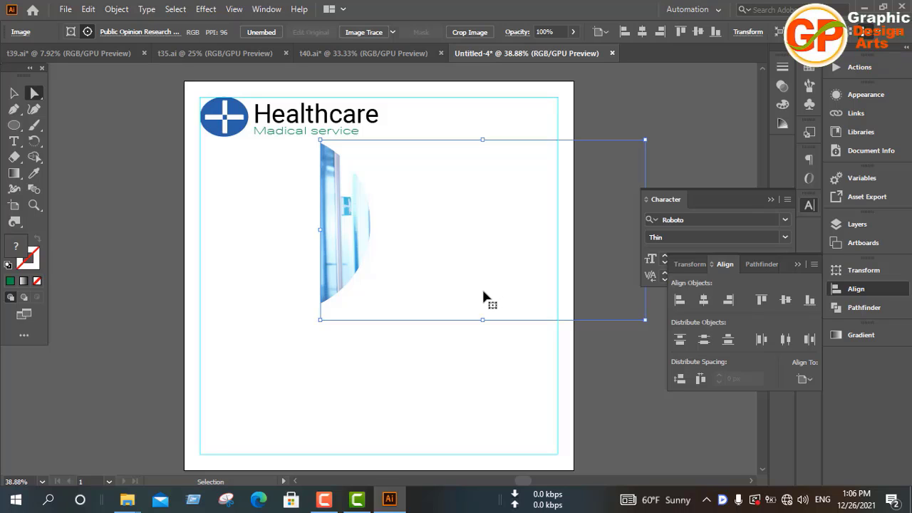
key("ctrl+z")
left_click(300, 343)
left_click(235, 270)
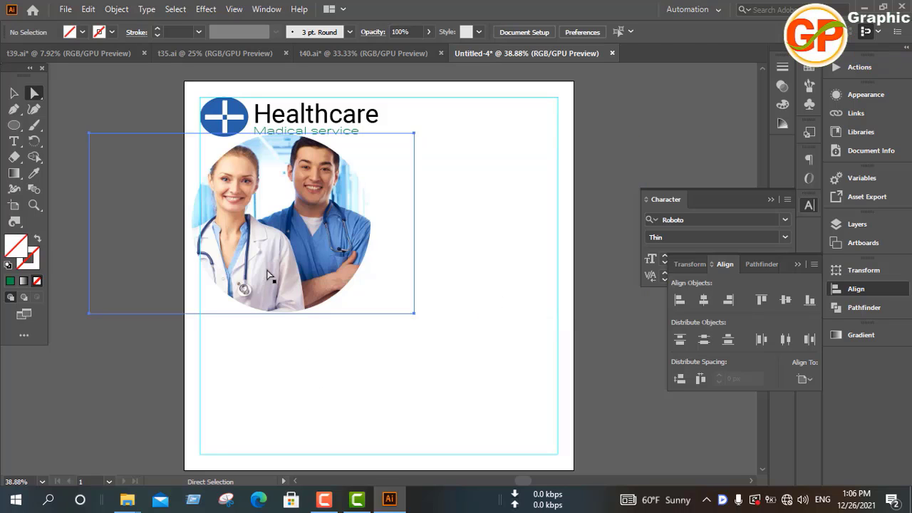
Step: Try moving the whole clipped photo to the artboard's right edge with the Selection tool
left_click(14, 94)
left_click(258, 340)
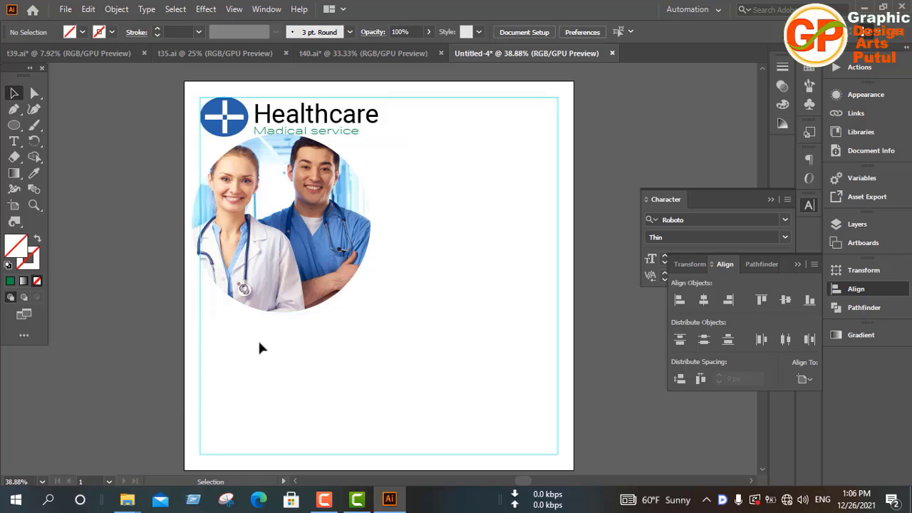
left_click(261, 275)
left_click_drag(261, 286, 465, 287)
left_click(598, 189)
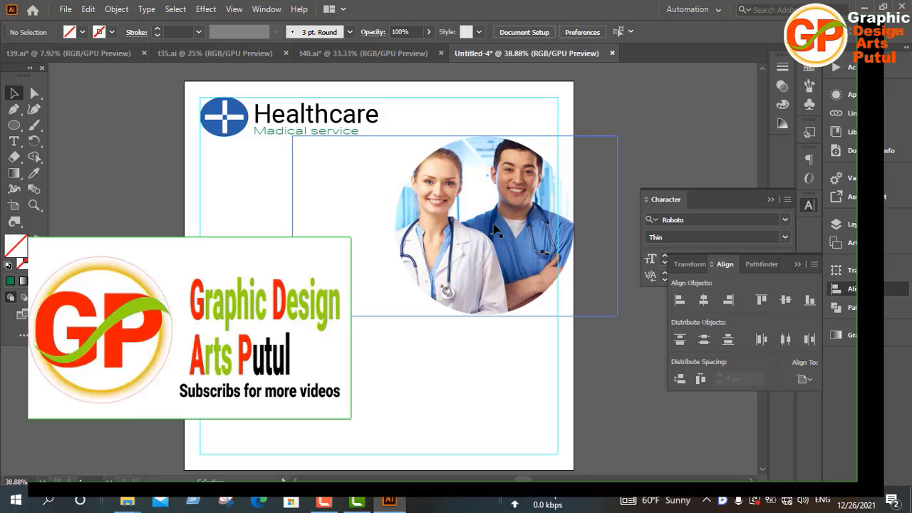
Step: Undo the clipped photo's move and its clipping mask
key("ctrl+z")
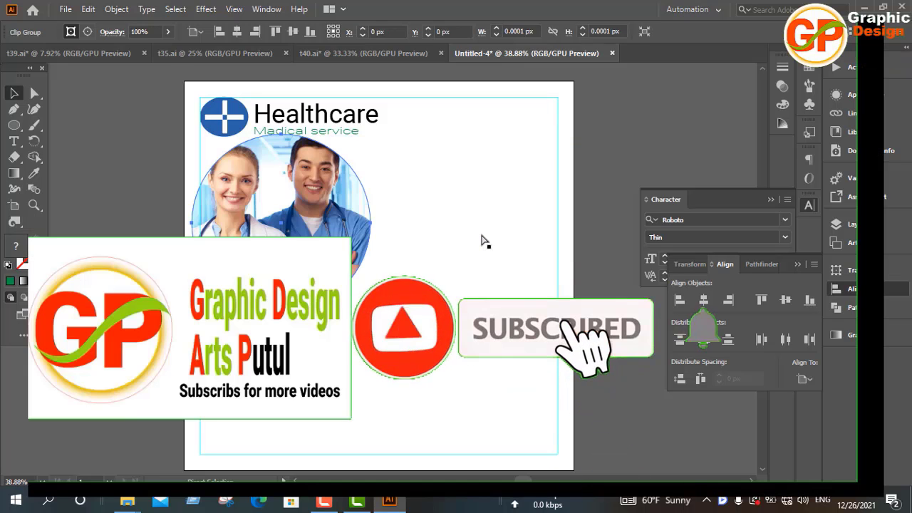
key("ctrl+z")
left_click(476, 242)
Step: Duplicate the green circle, placing the copy against the artboard's right edge beside the logo
left_click(356, 257)
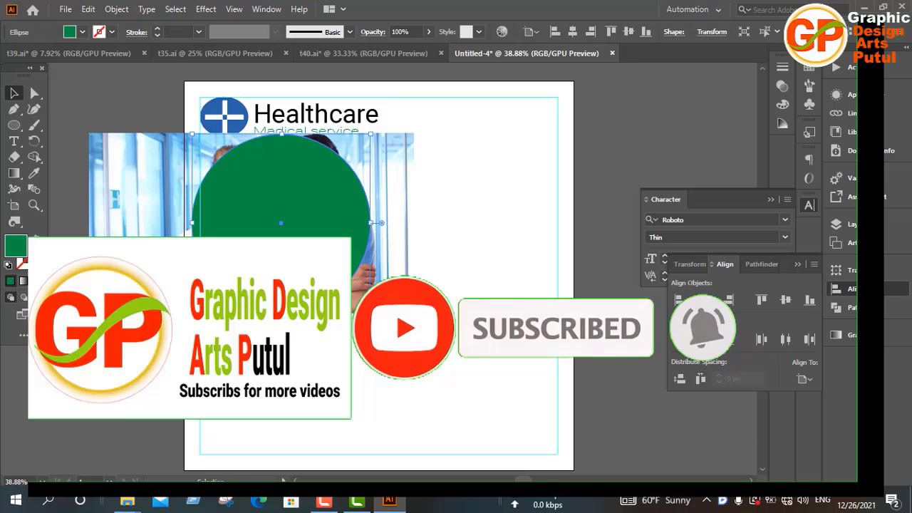
left_click_drag(339, 258, 541, 238)
left_click(310, 383)
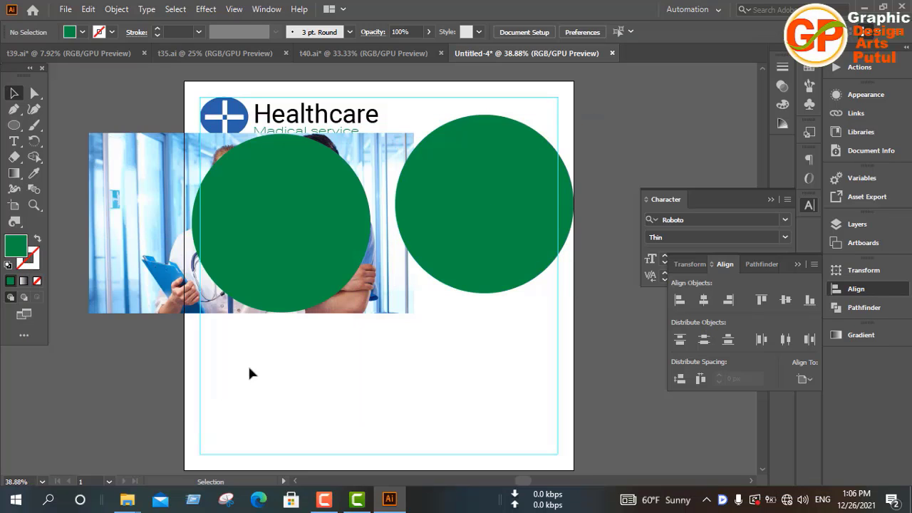
Step: Make a clipping mask from the doctors photo and the original green circle over it
left_click(285, 267)
right_click(286, 266)
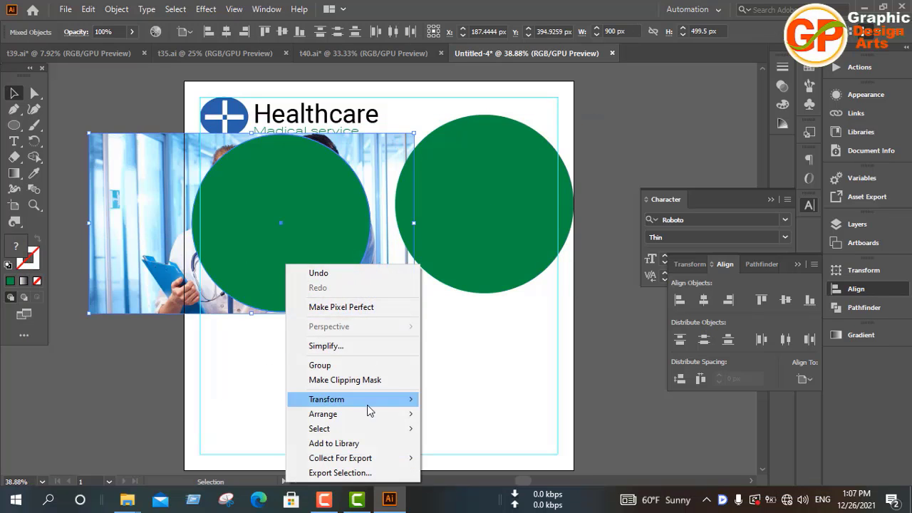
left_click(365, 383)
left_click(320, 367)
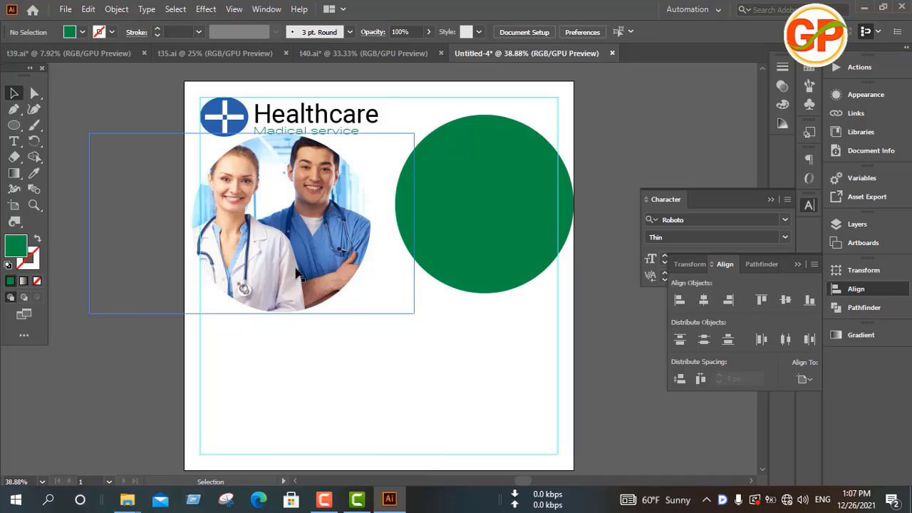
Step: Align the clipped doctors photo with the green circle copy at X 833 px, Y 342 px, and try bringing it to the front
left_click_drag(320, 268, 499, 257)
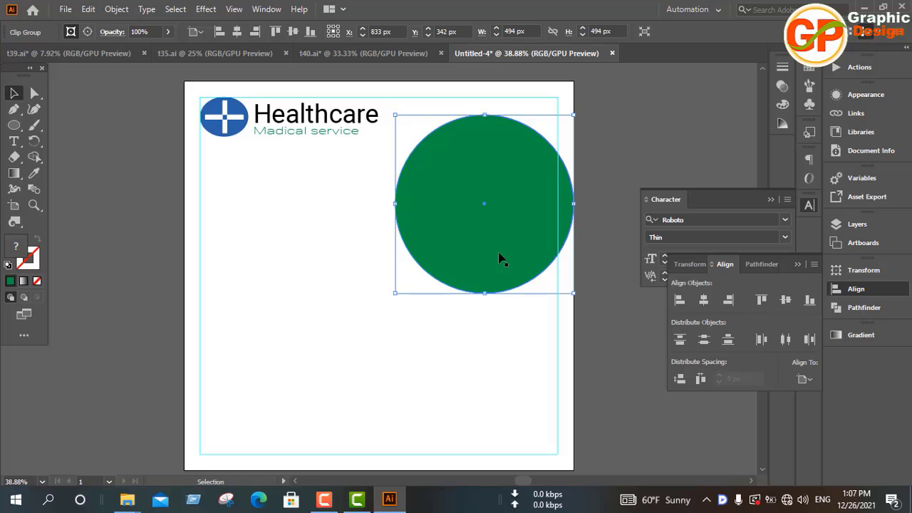
key("ctrl+shift+bracketright")
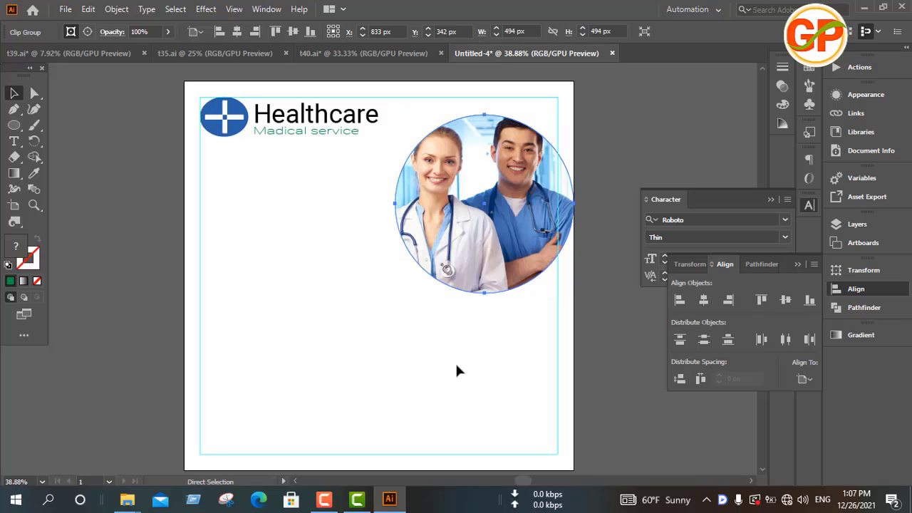
key("ctrl+z")
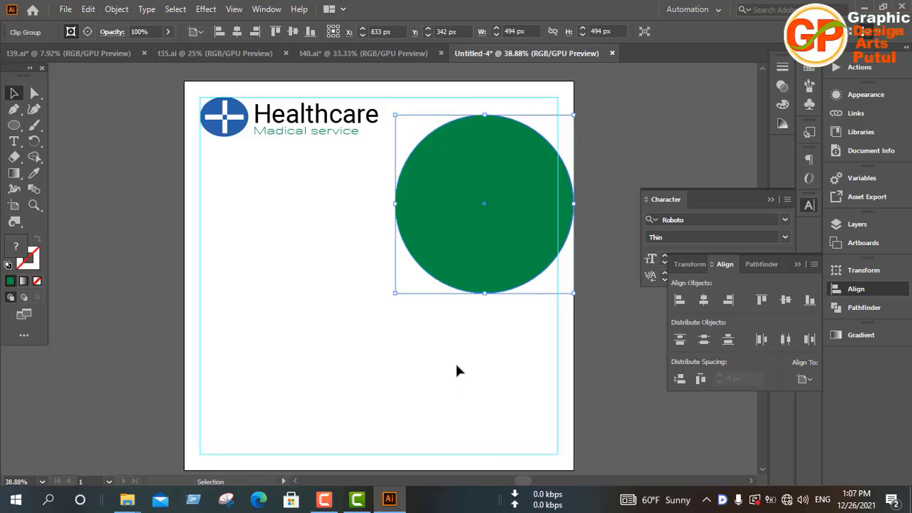
Step: Stretch the green circle slightly below the photo's lower edge and send it behind the clipped photo
left_click(485, 281)
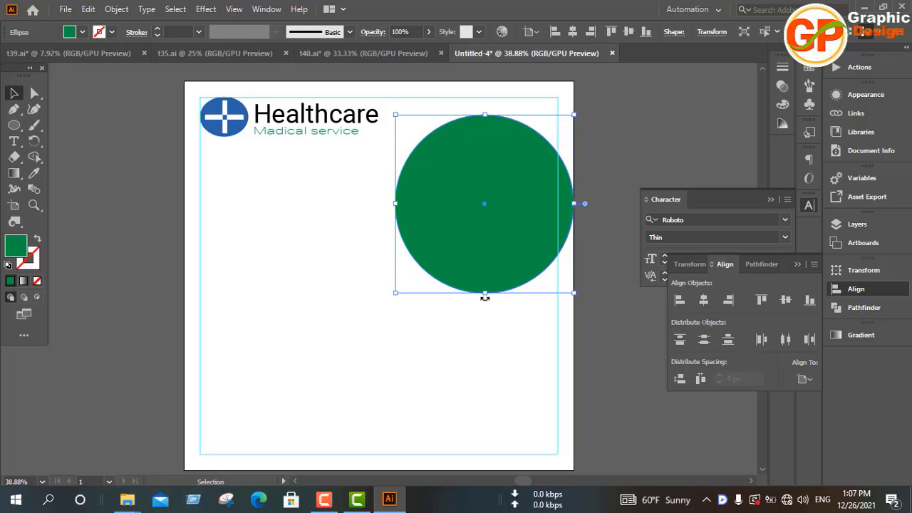
left_click_drag(486, 293, 486, 305)
left_click(476, 348)
left_click(491, 300)
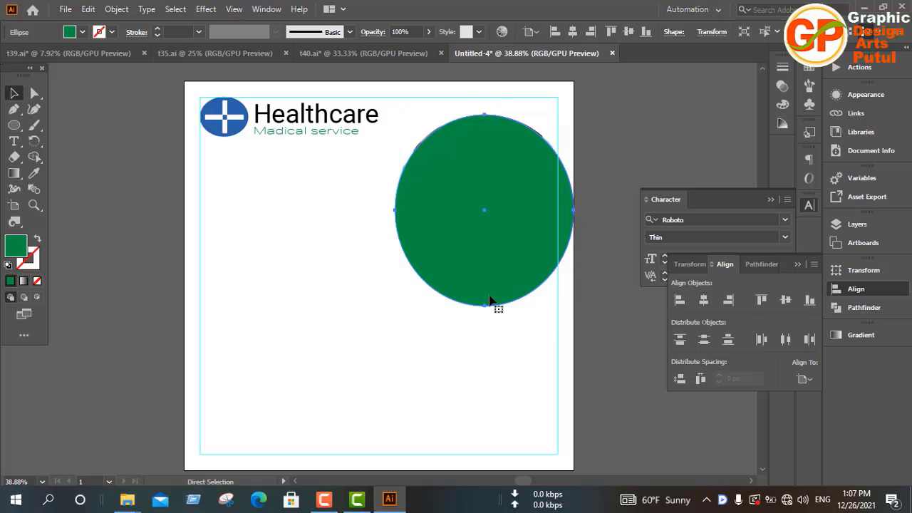
key("ctrl+bracketleft")
left_click(489, 345)
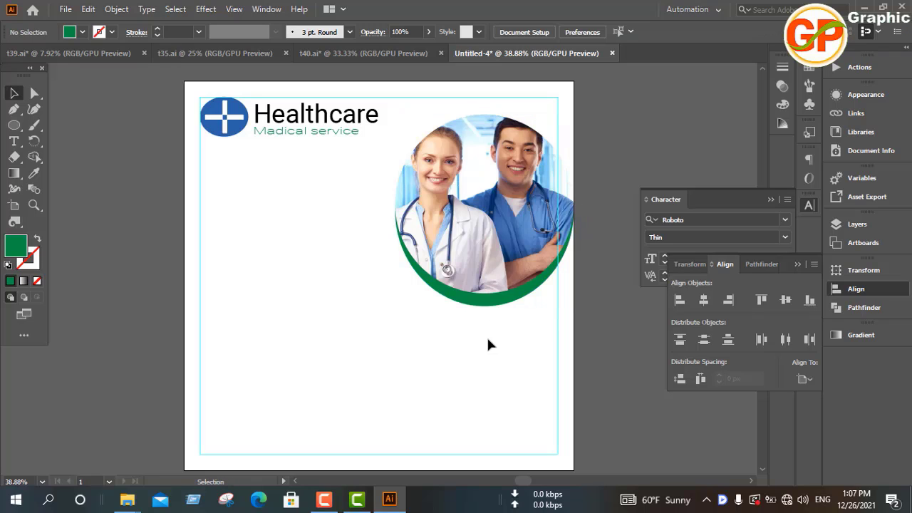
Step: Widen the green circle slightly beyond the photo's left edge and change its fill to medium gray
left_click(457, 295)
left_click_drag(395, 211, 383, 210)
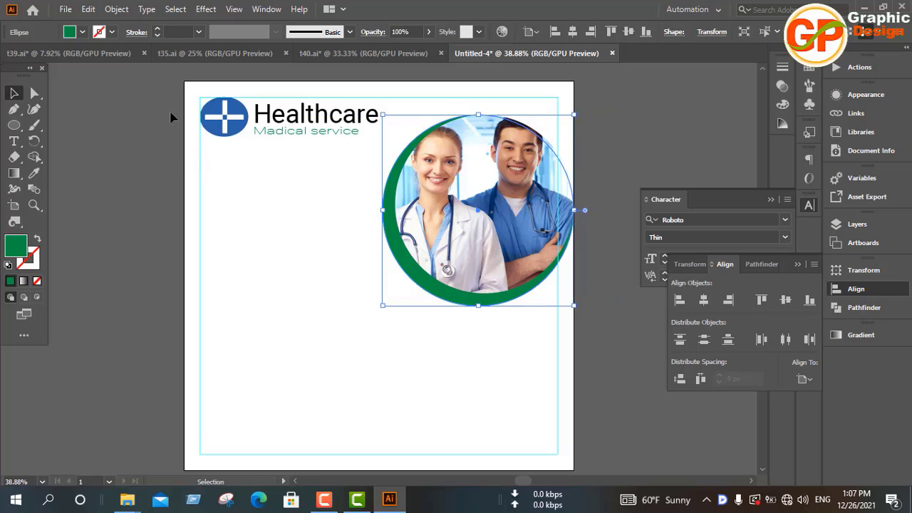
left_click(83, 32)
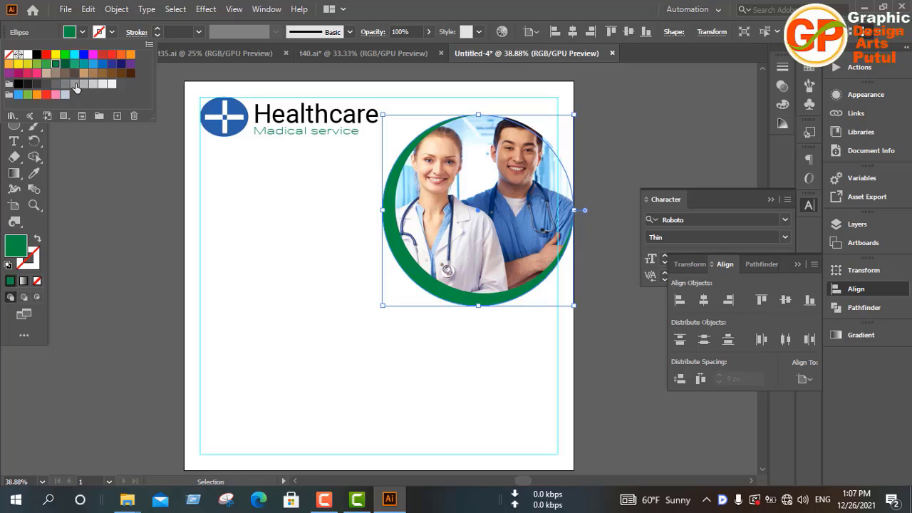
left_click(76, 86)
left_click(604, 372)
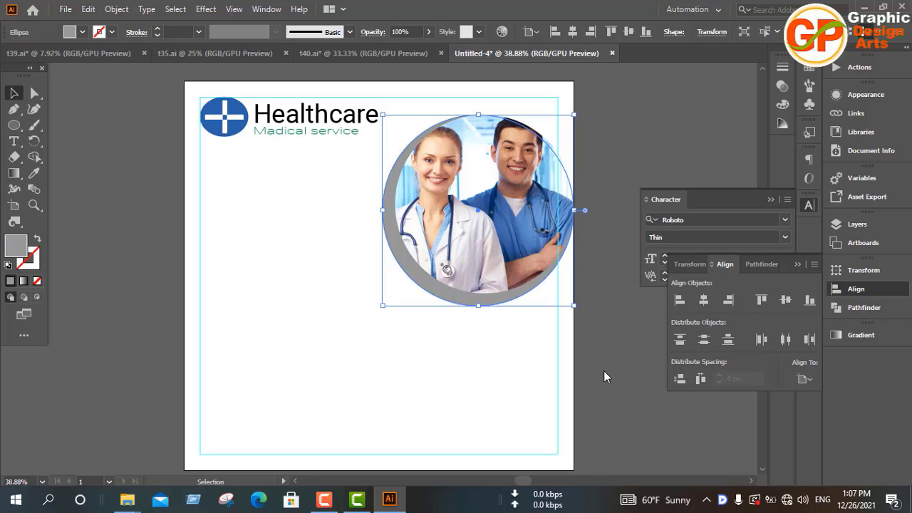
left_click(604, 372)
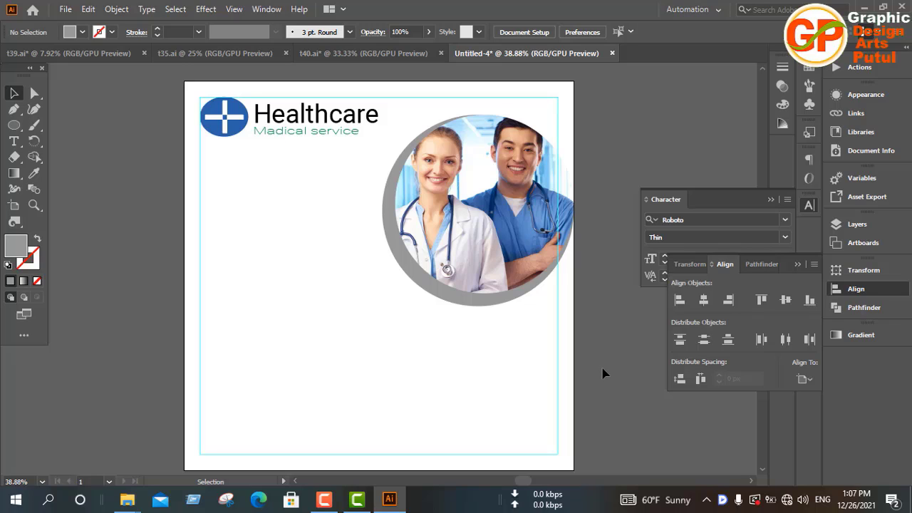
Step: Draw a tall gray rectangle covering the circular photo, from just above the artboard and flush with its right edge
scroll(246, 364, "down", 3)
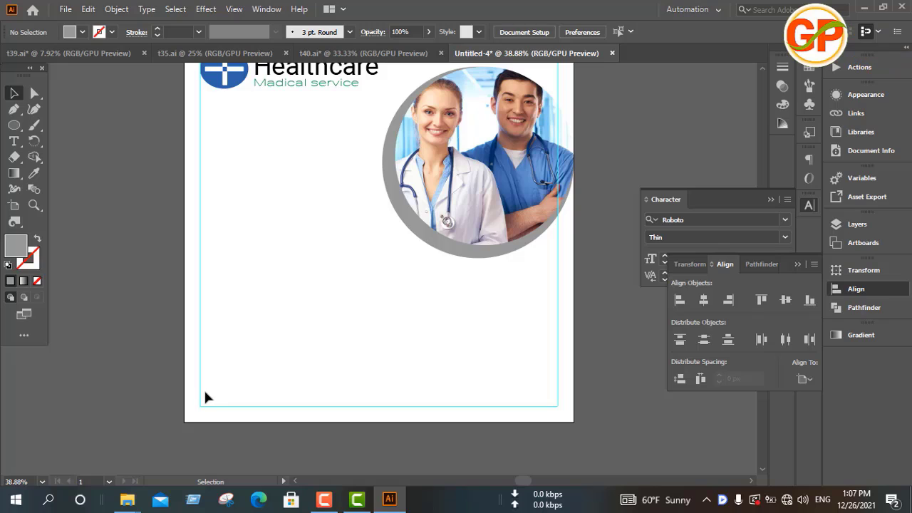
scroll(201, 392, "up", 3)
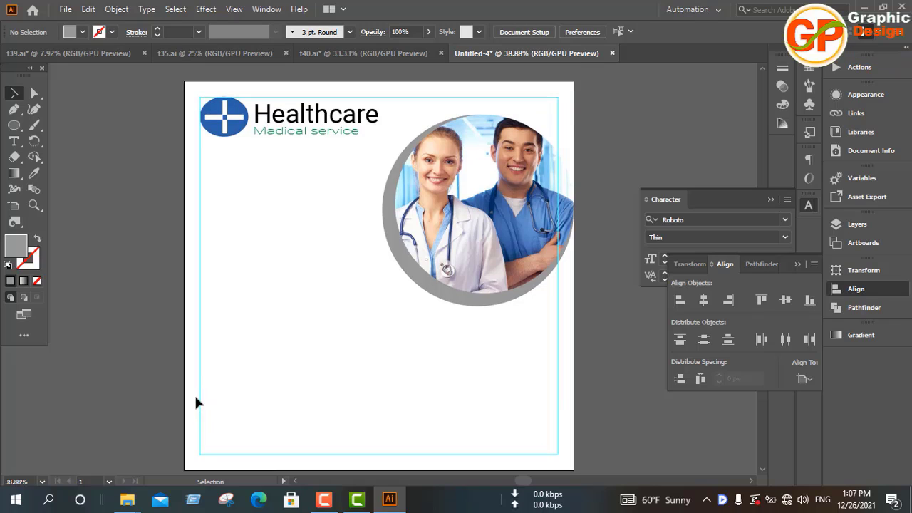
left_click_drag(13, 125, 74, 125)
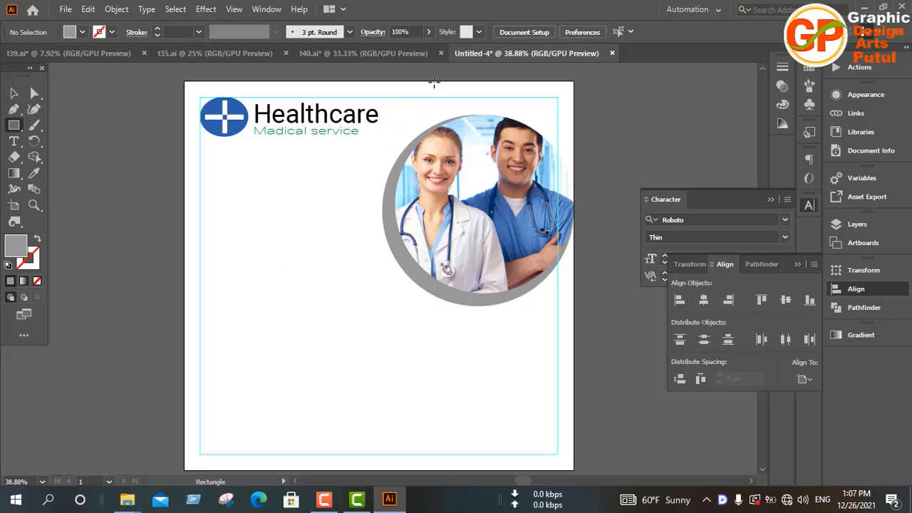
left_click_drag(347, 74, 574, 372)
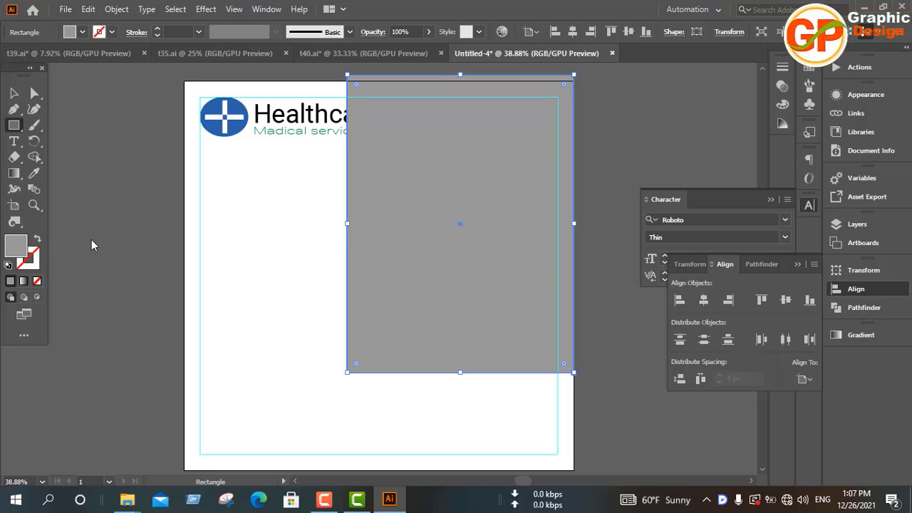
Step: Reshape the gray rectangle by moving only its lower-left corner point up and outward to about X 308 px, Y 567 px
left_click(33, 93)
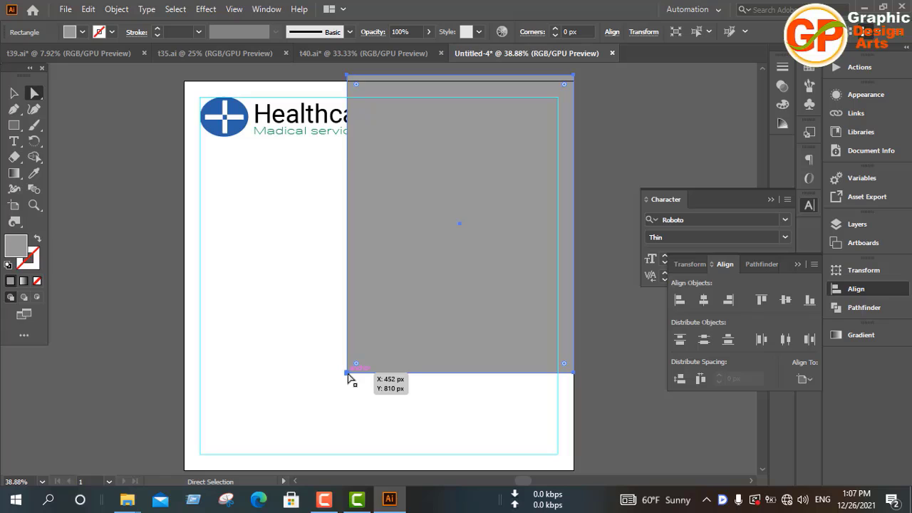
left_click_drag(350, 373, 244, 365)
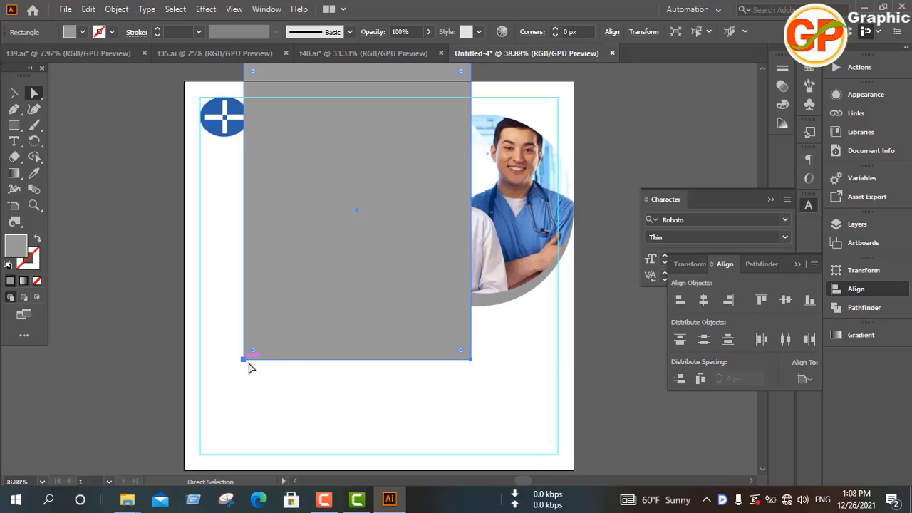
key("ctrl+z")
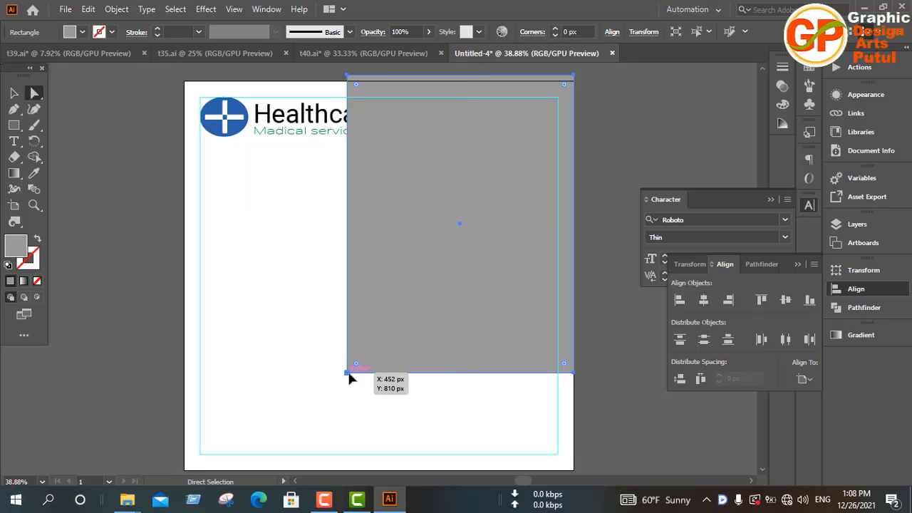
left_click_drag(347, 371, 297, 287)
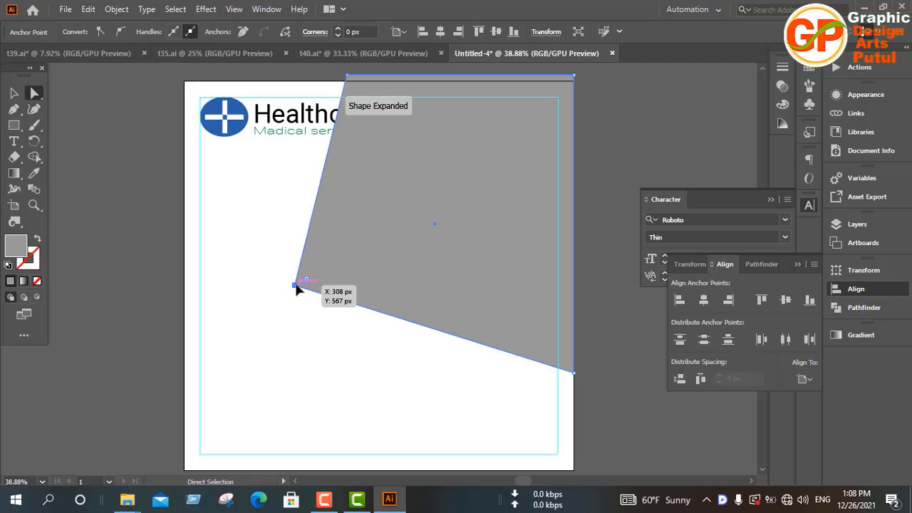
left_click(14, 93)
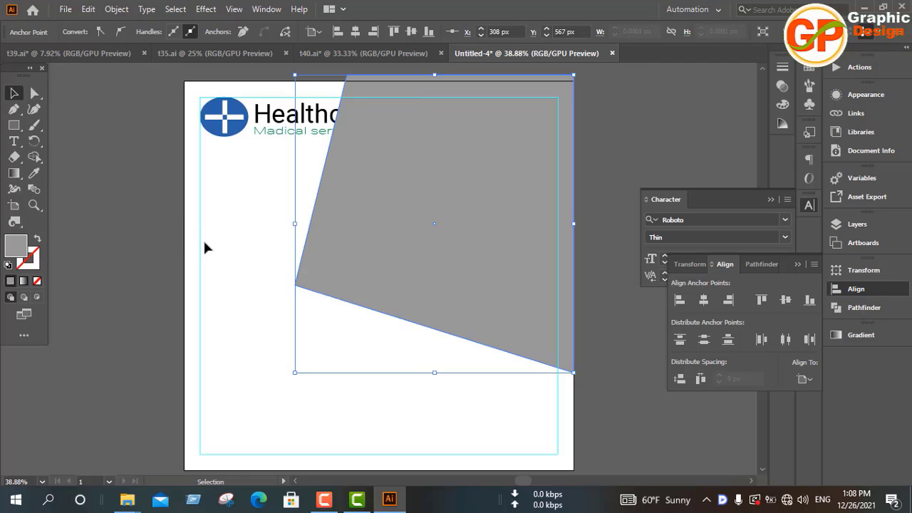
Step: Send the reshaped gray polygon to the back, behind the doctors photo, its backing circle and the logo
key("a")
key("ctrl+minus")
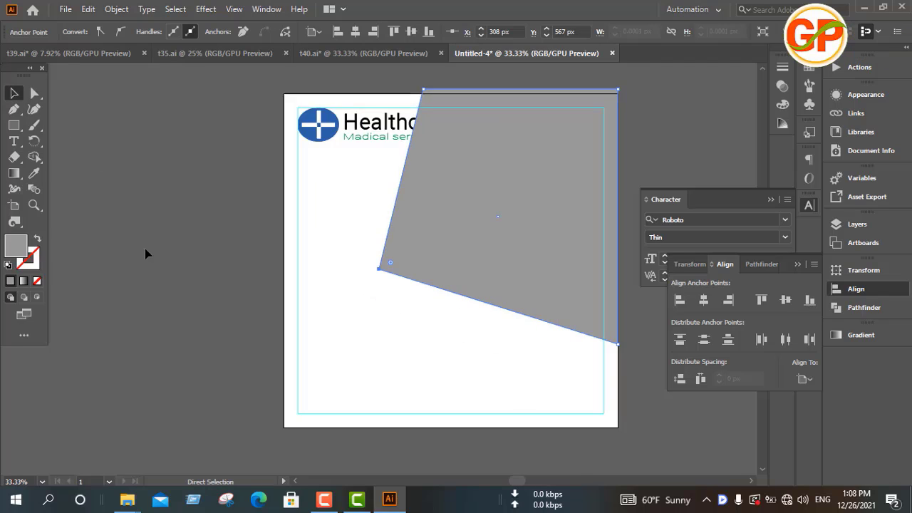
key("ctrl+minus")
key("ctrl+plus")
key("ctrl+plus")
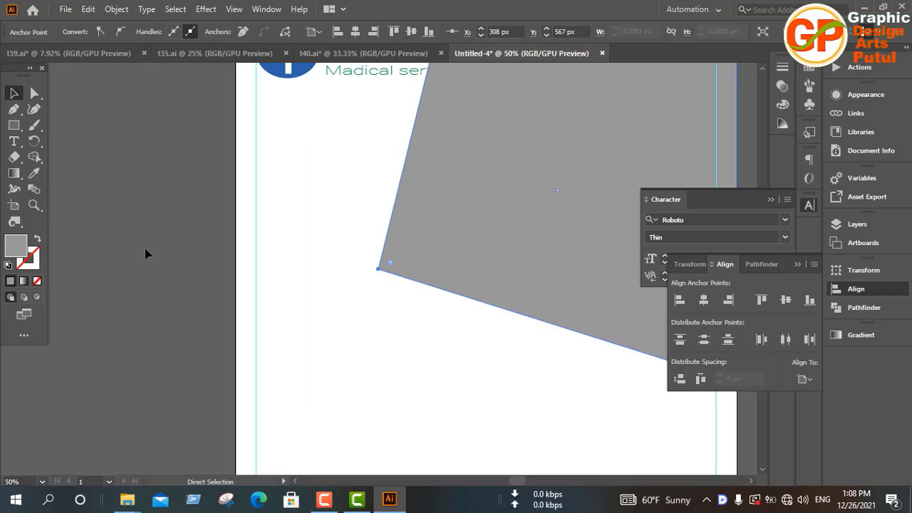
key("ctrl+minus")
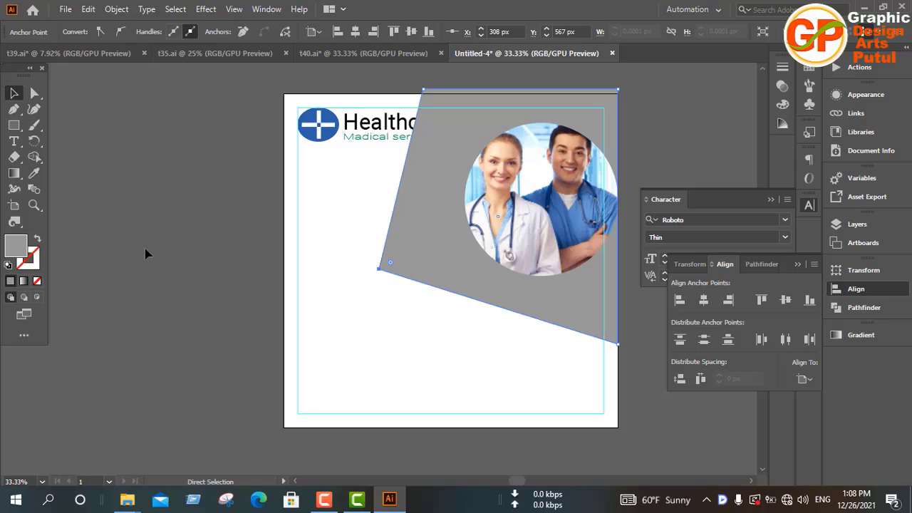
key("ctrl+shift+bracketleft")
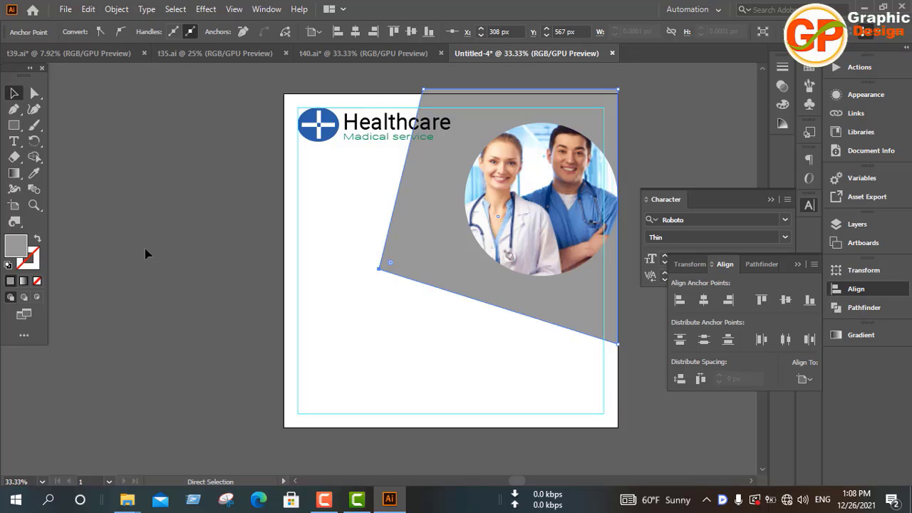
key("ctrl")
key("ctrl")
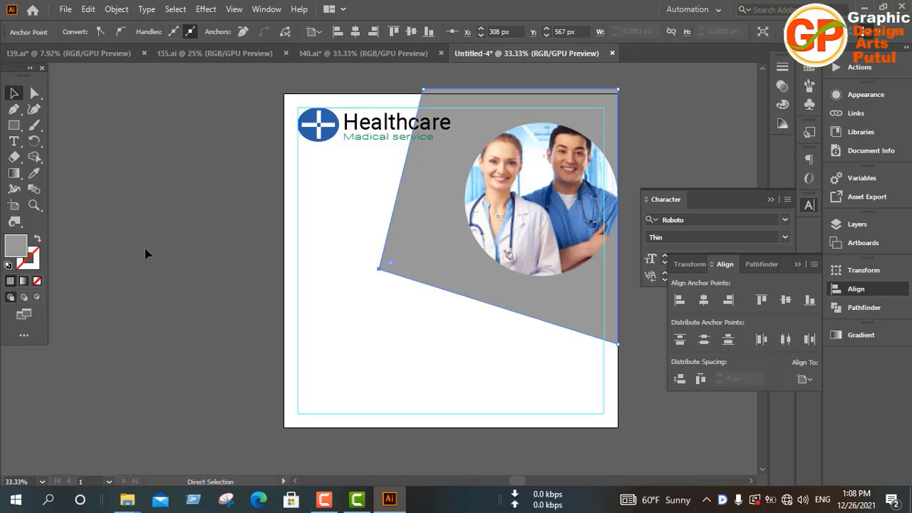
scroll(145, 253, "up", 1)
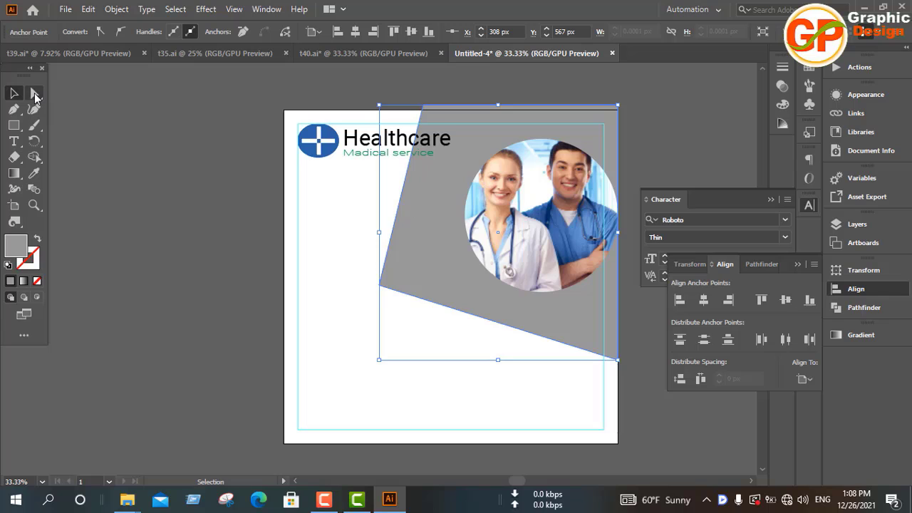
Step: Change the gray polygon's fill to a lighter gray swatch than the photo's backing circle
left_click(196, 190)
left_click(406, 294)
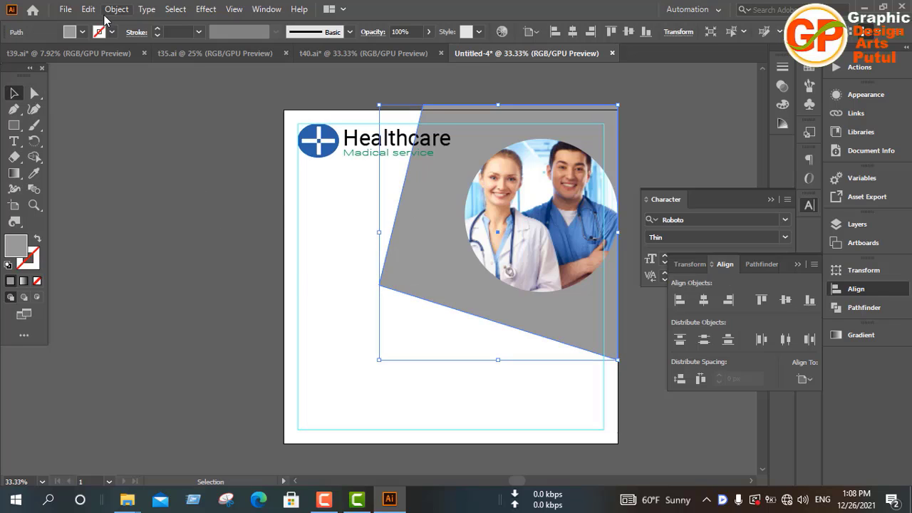
left_click(82, 32)
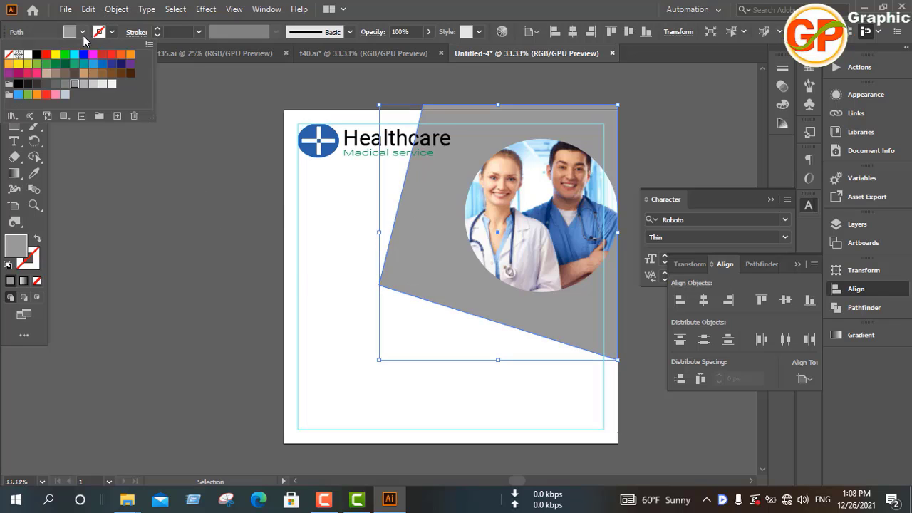
left_click(93, 84)
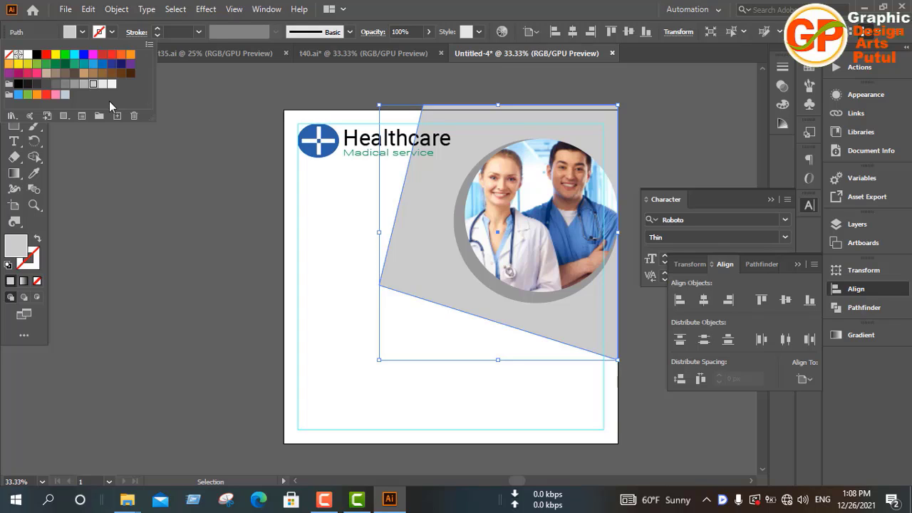
left_click(148, 199)
left_click(148, 205)
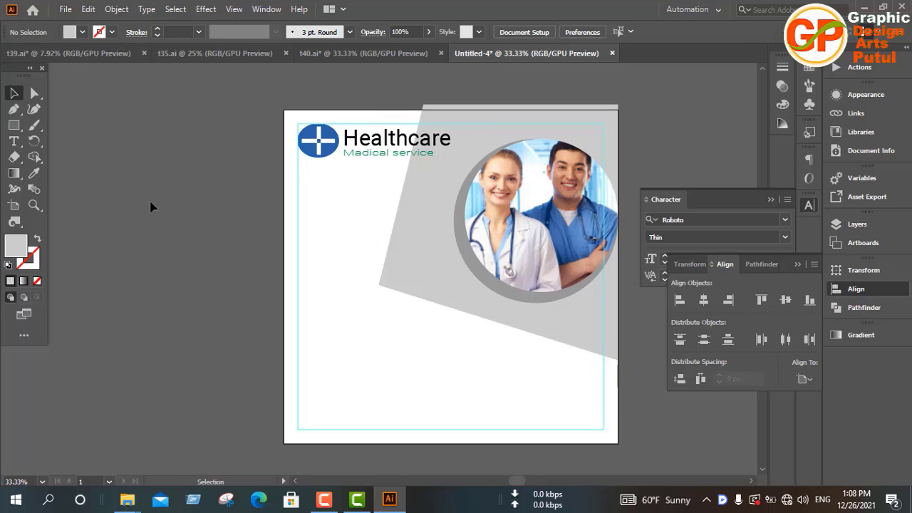
Step: Lower the light gray polygon's upper edge to meet the artboard's top edge
left_click(401, 265)
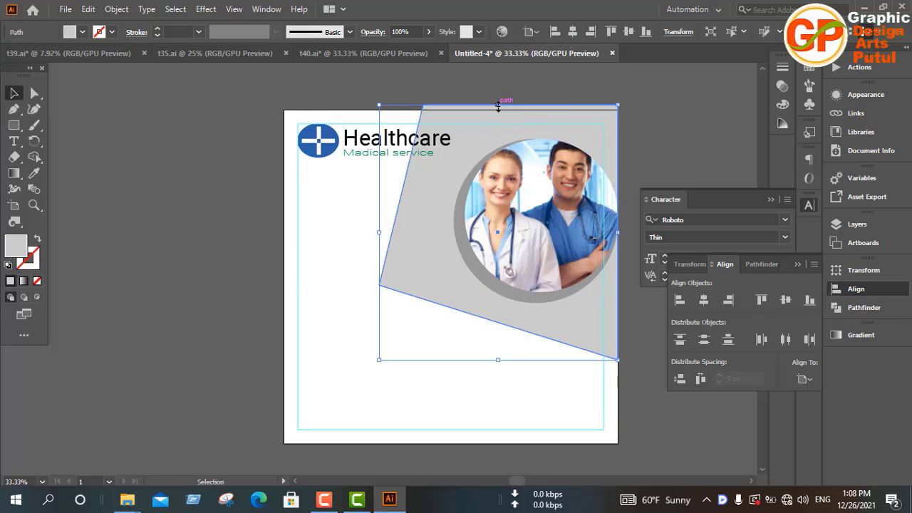
left_click_drag(499, 106, 499, 114)
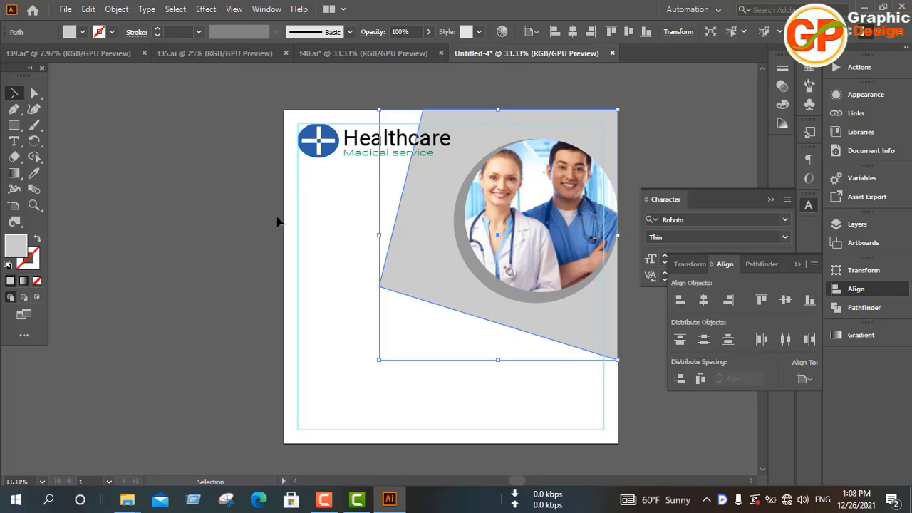
left_click(211, 236)
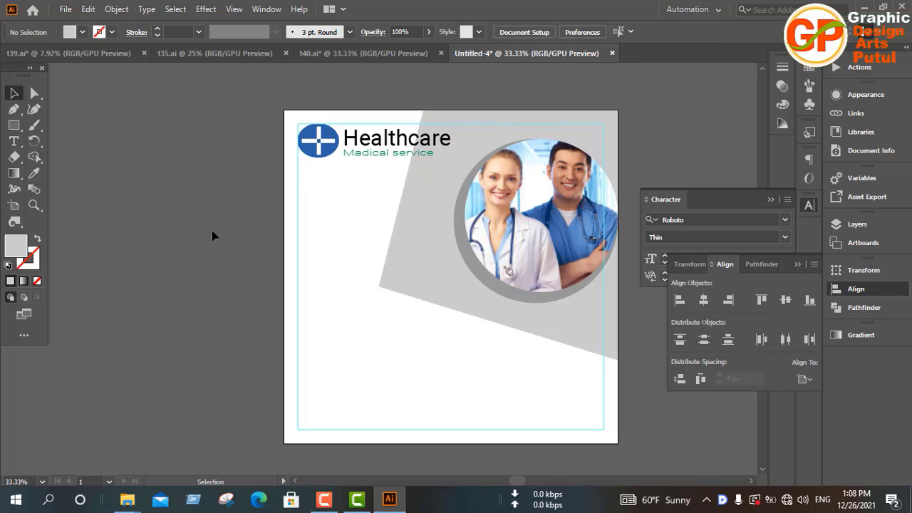
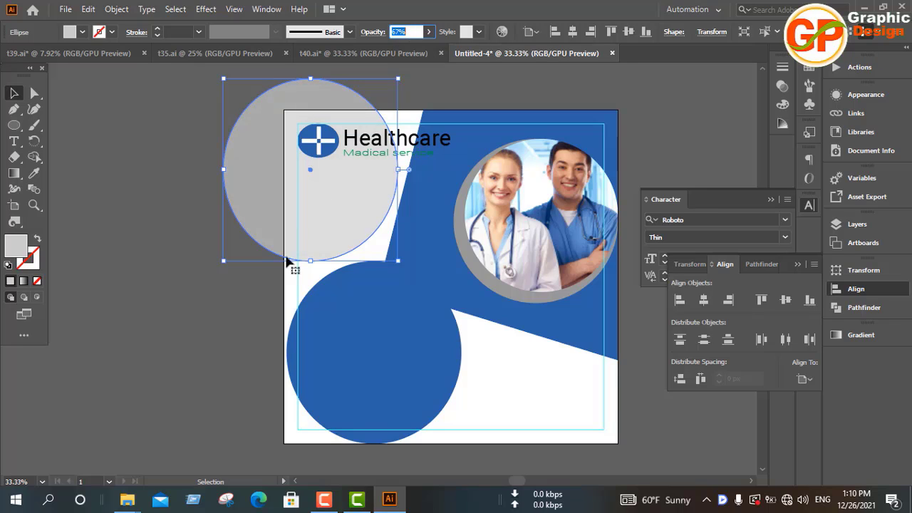
Step: Duplicate the large blue circle in place and give the copy the light gray circle's fill and 67% opacity using the Eyedropper
left_click(237, 322)
scroll(237, 322, "down", 3)
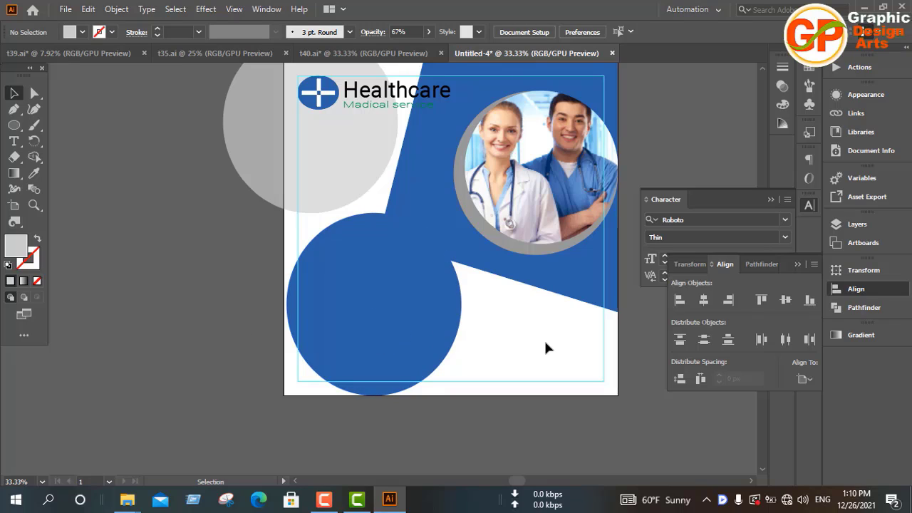
left_click(382, 329)
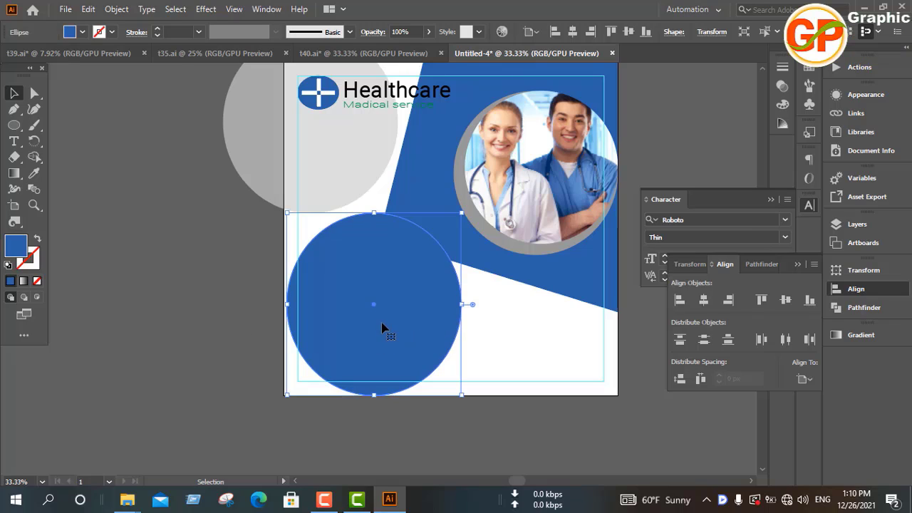
key("a")
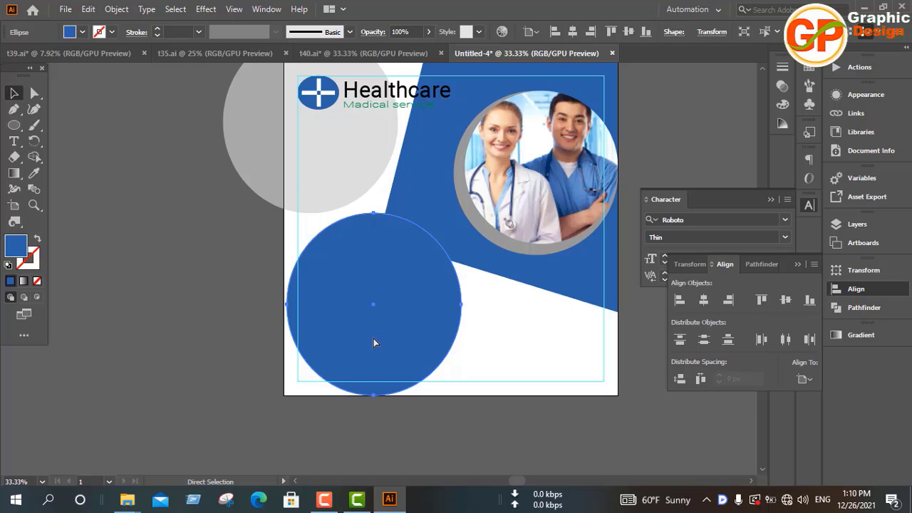
key("v")
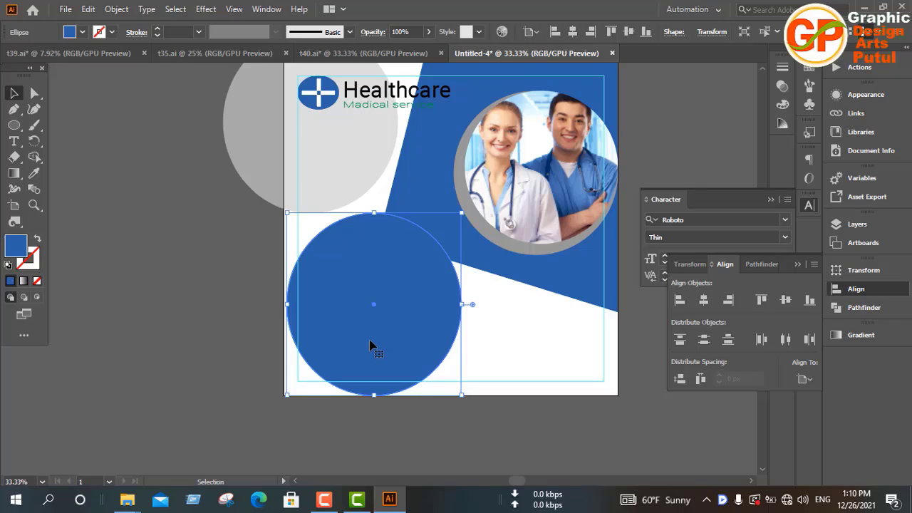
key("i")
left_click(342, 175)
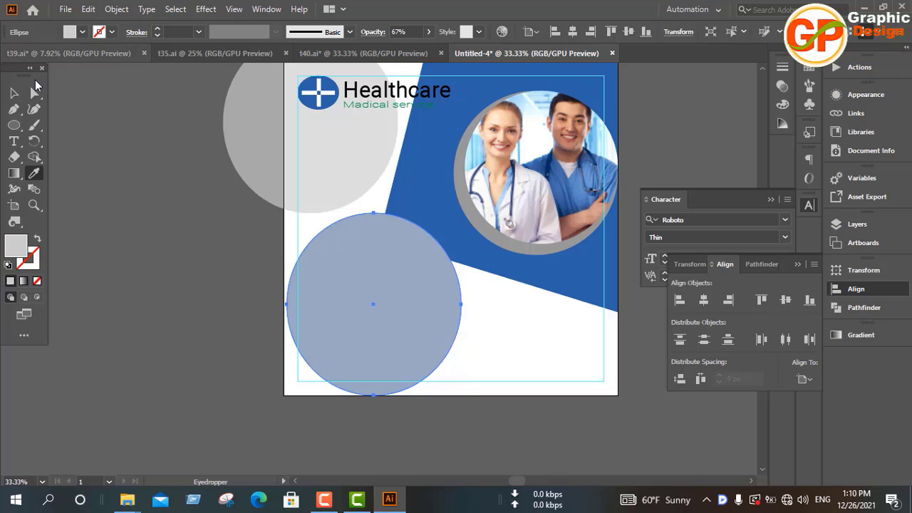
left_click(13, 93)
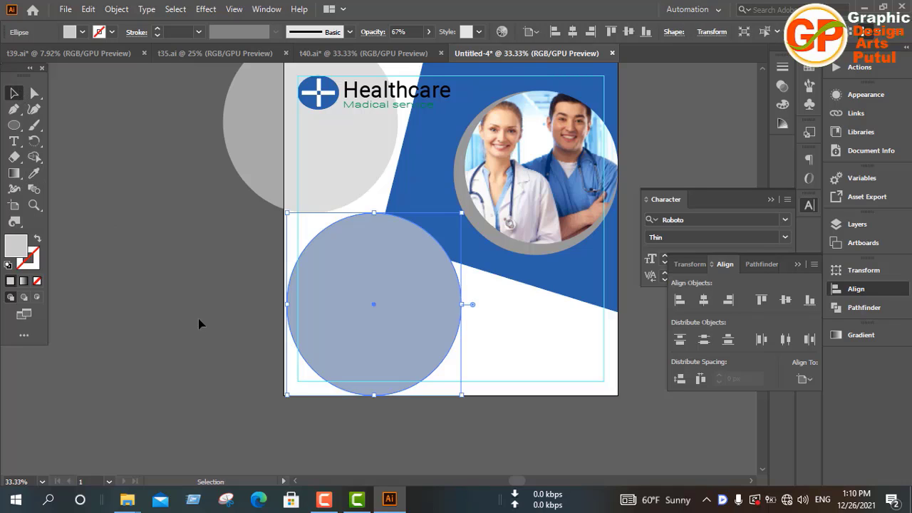
Step: Send the light gray copy behind the blue circle and stretch it slightly beyond the blue circle's upper and right edges
key("a")
key("ctrl+z")
key("v")
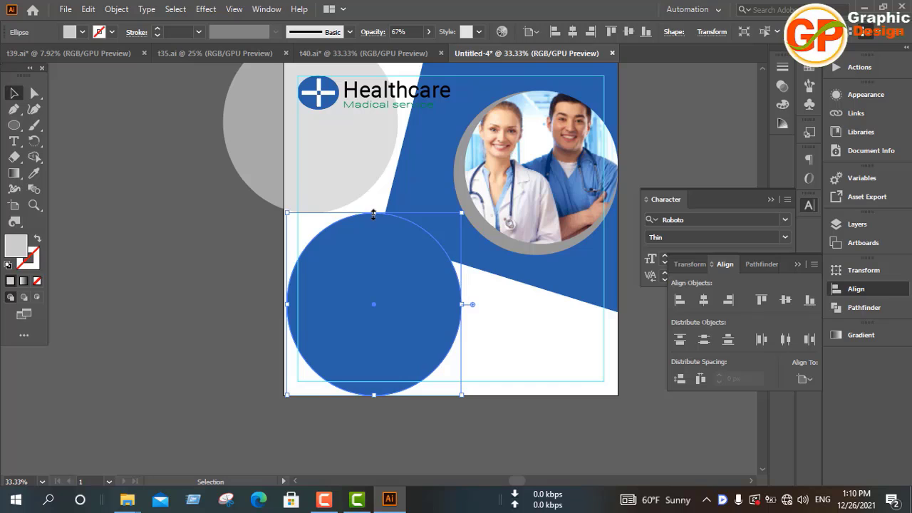
left_click_drag(373, 213, 373, 201)
left_click_drag(463, 299, 473, 299)
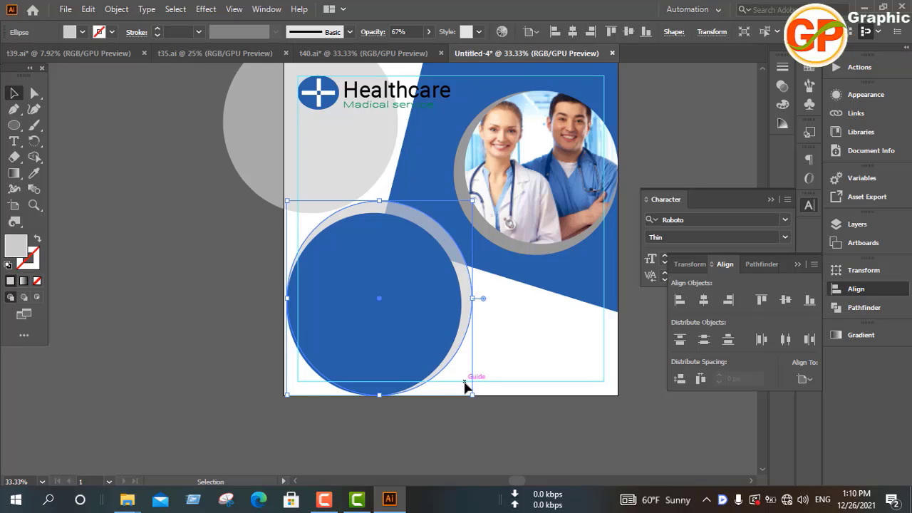
left_click(227, 327)
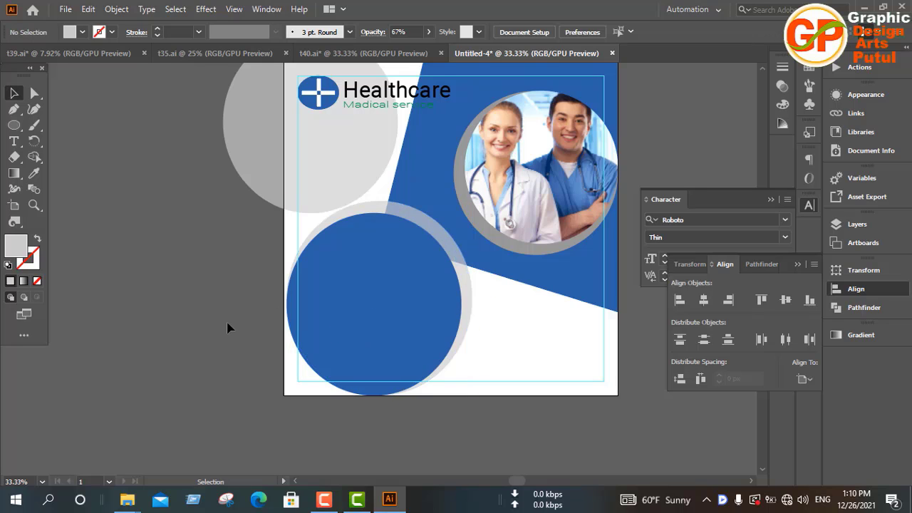
Step: Draw two light gray rectangles over the parts of the upper gray circle that extend beyond the artboard's left and top edges
scroll(226, 327, "up", 3)
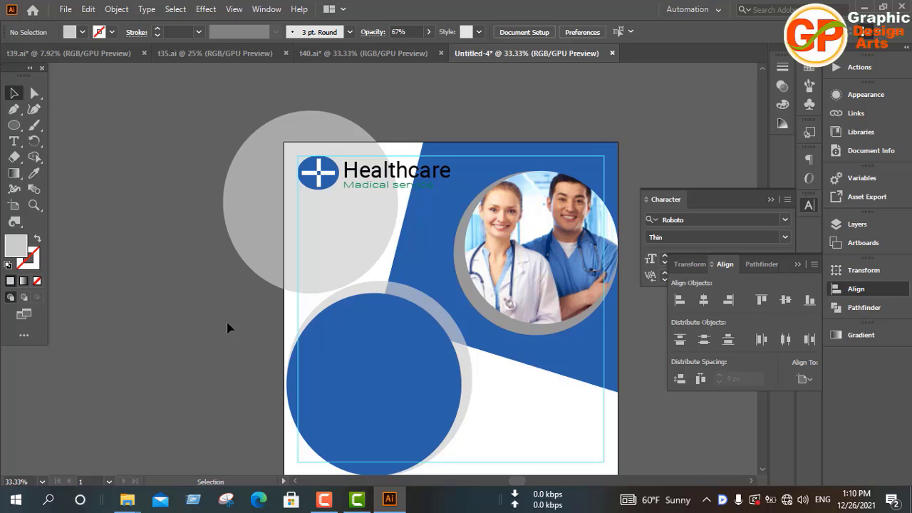
scroll(227, 327, "down", 2)
scroll(222, 329, "up", 1)
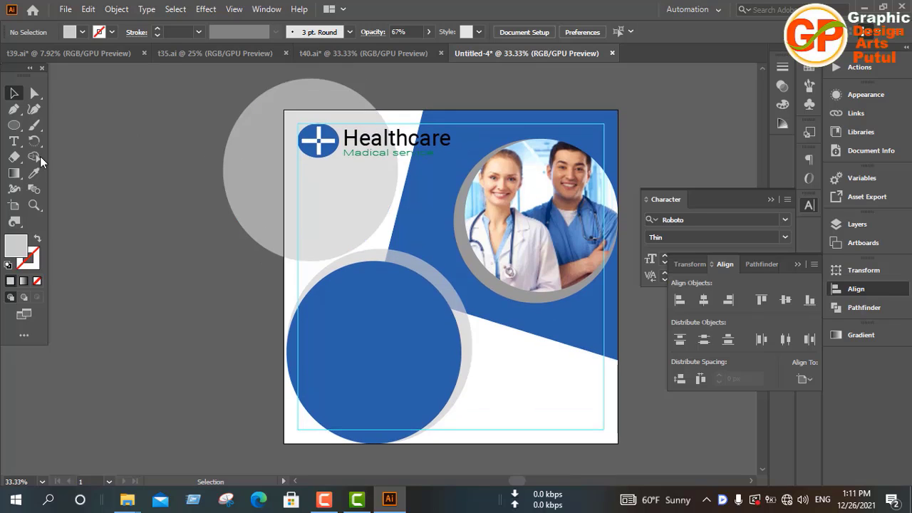
left_click_drag(14, 124, 78, 126)
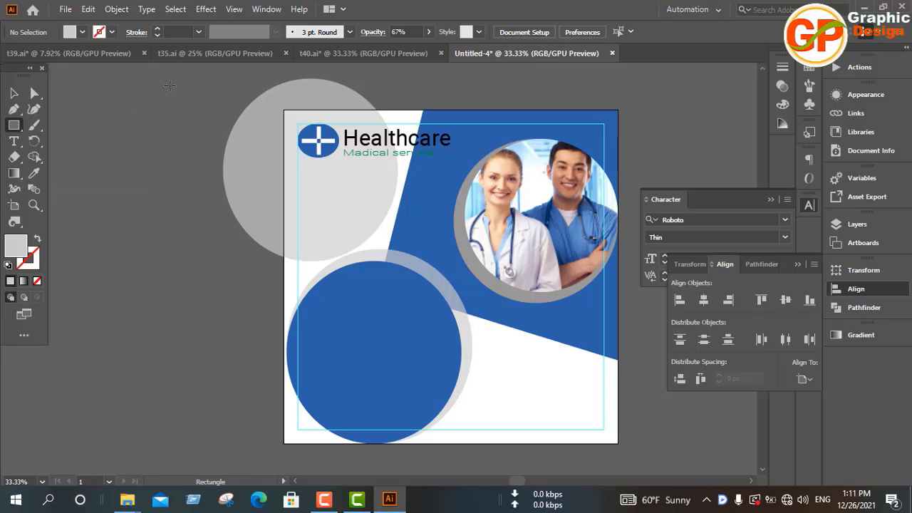
left_click_drag(169, 86, 283, 306)
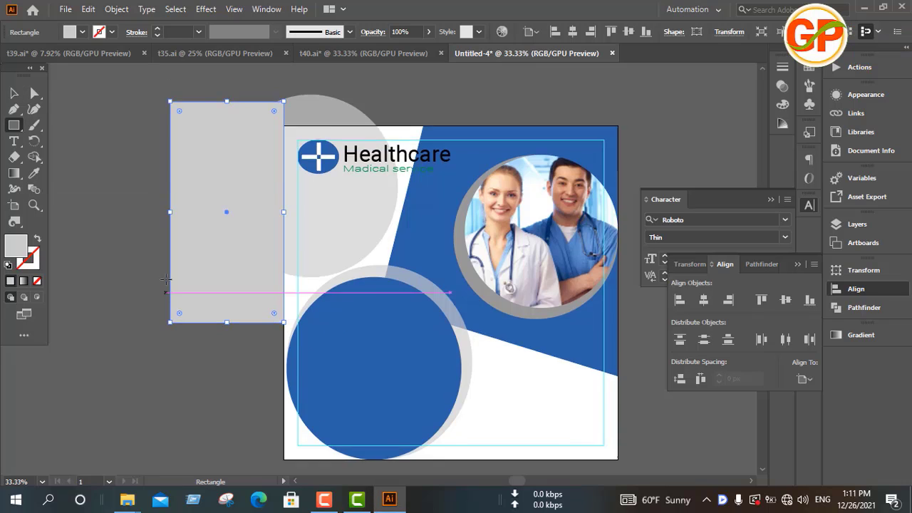
scroll(283, 307, "up", 5)
left_click_drag(165, 116, 412, 221)
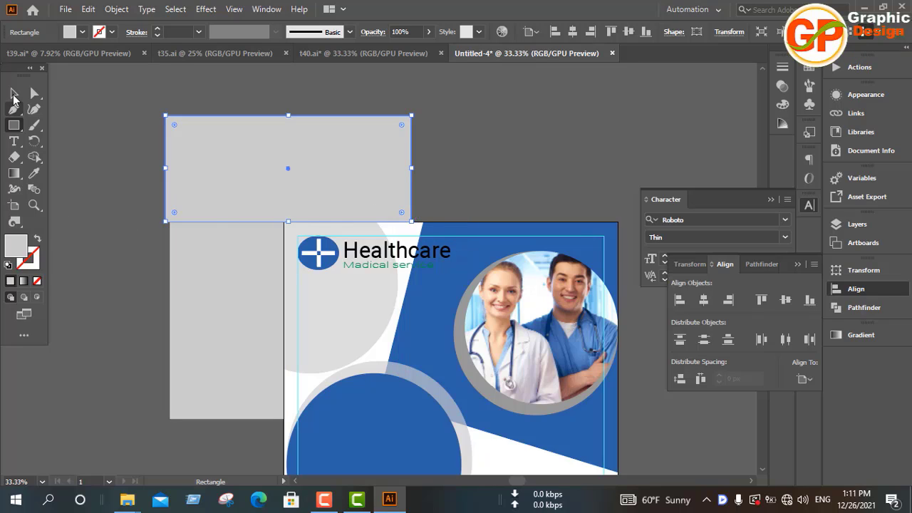
Step: Trim the upper light gray circle to the artboard's corner by removing both rectangles and the overhanging parts with the Shape Builder
key("v")
left_click(125, 181)
left_click_drag(246, 285, 251, 291)
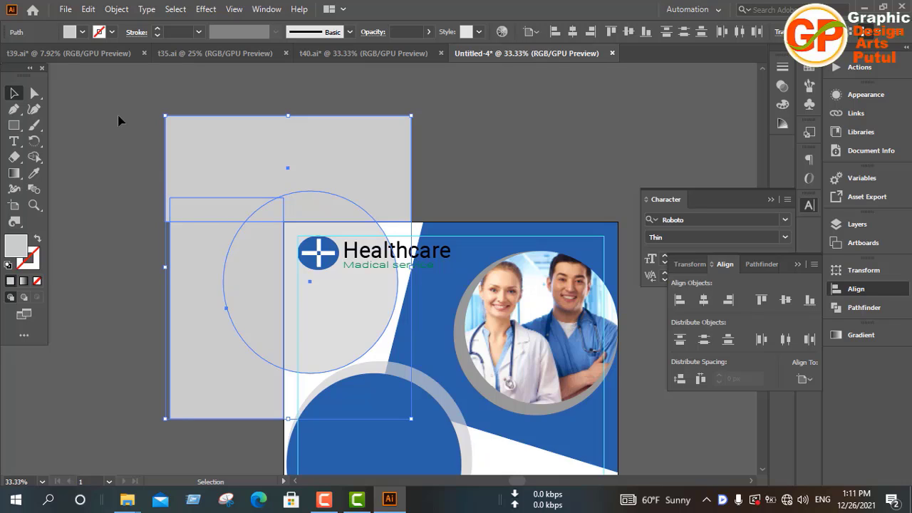
left_click(33, 157)
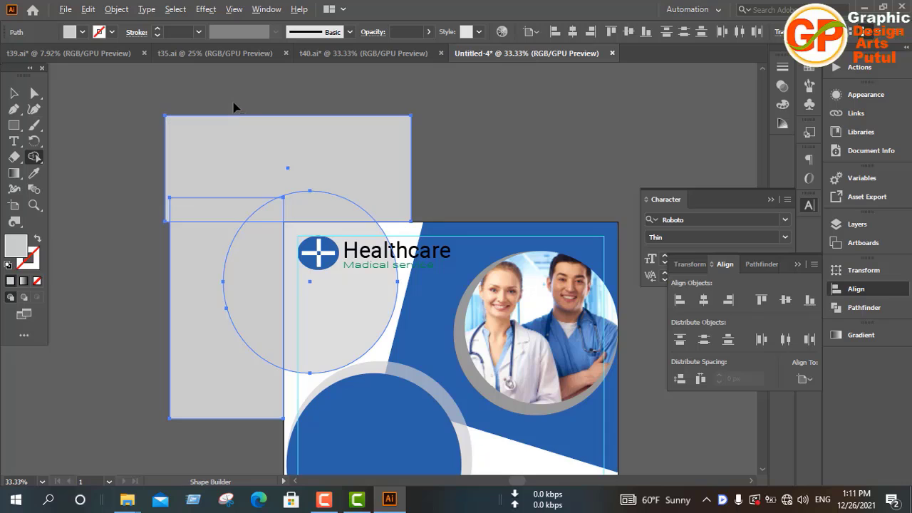
mouse_move(234, 104)
left_mouse_down()
mouse_move(244, 278)
mouse_move(251, 248)
mouse_move(278, 209)
mouse_move(321, 208)
left_mouse_up()
left_click(14, 93)
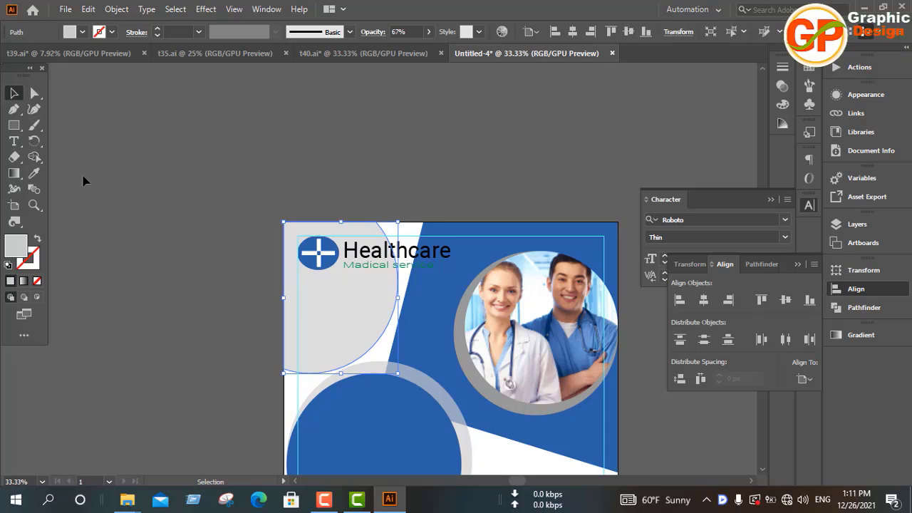
left_click(84, 179)
scroll(479, 261, "down", 3)
scroll(480, 261, "down", 4)
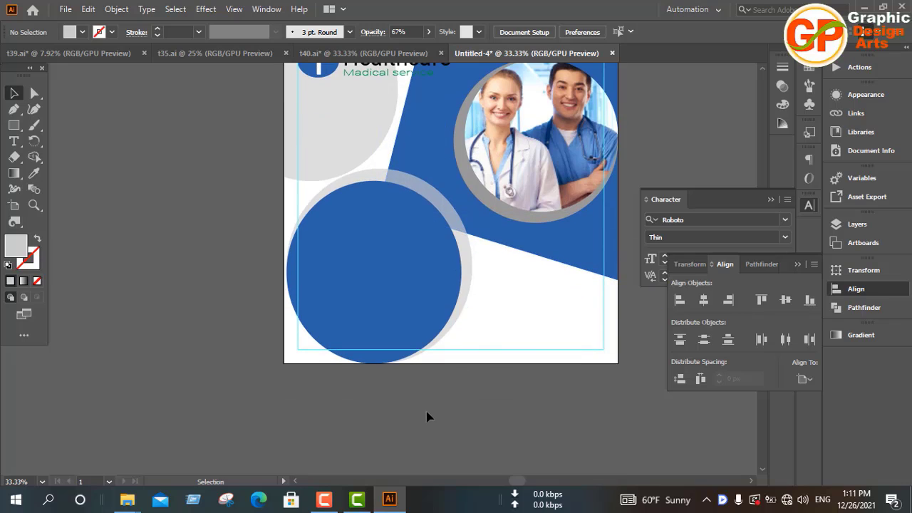
scroll(447, 418, "up", 1)
scroll(447, 418, "up", 1)
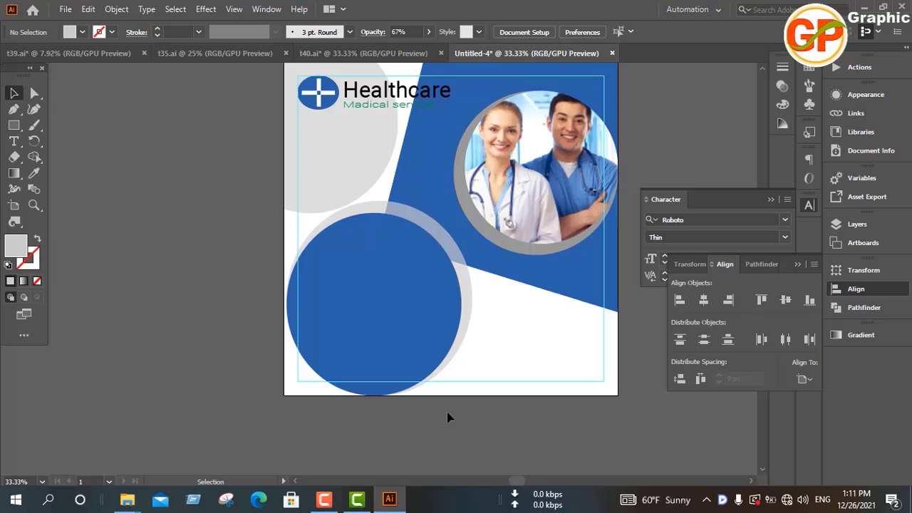
scroll(507, 428, "up", 3)
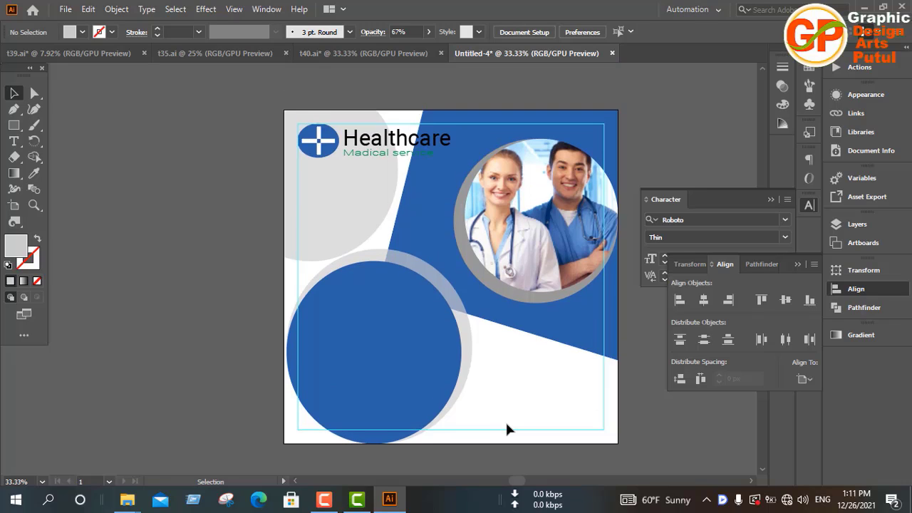
scroll(525, 403, "down", 4)
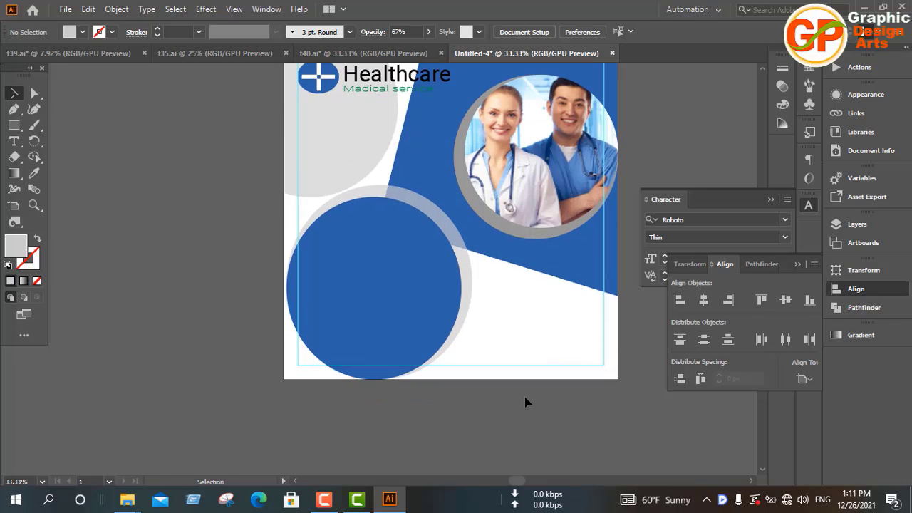
scroll(525, 402, "up", 3)
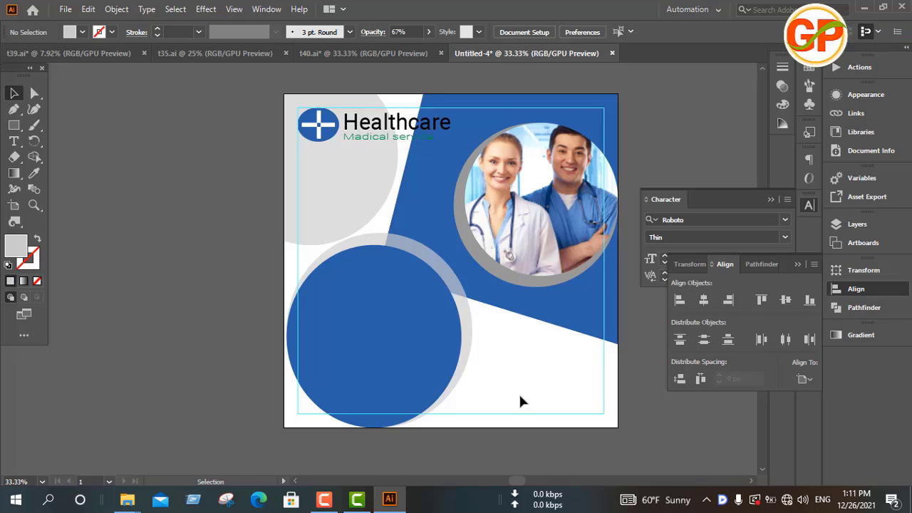
Step: Add point text reading "Your Health is" on the empty canvas beside the artboard
left_click(13, 141)
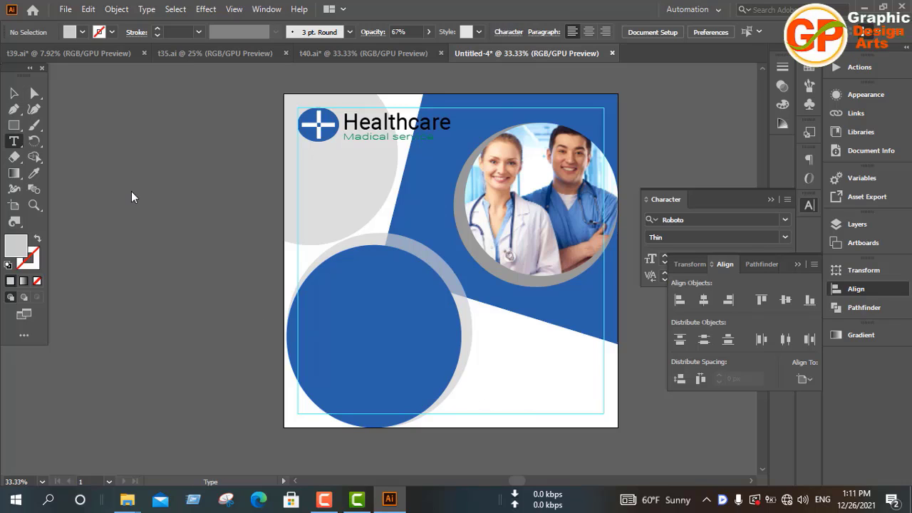
left_click(132, 190)
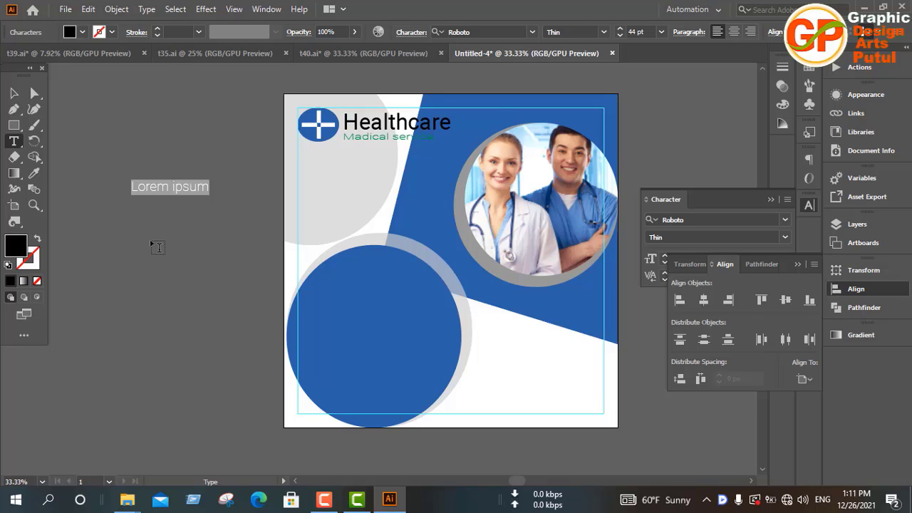
type("Yo")
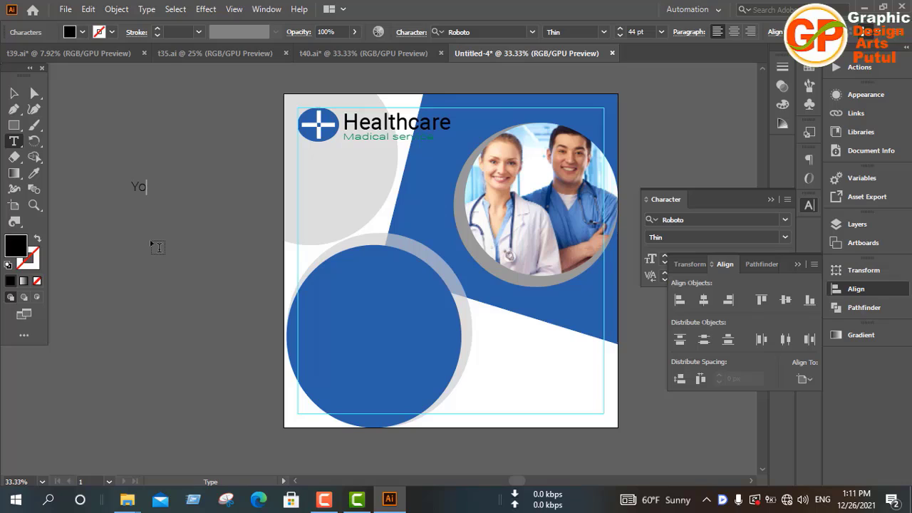
type("ur")
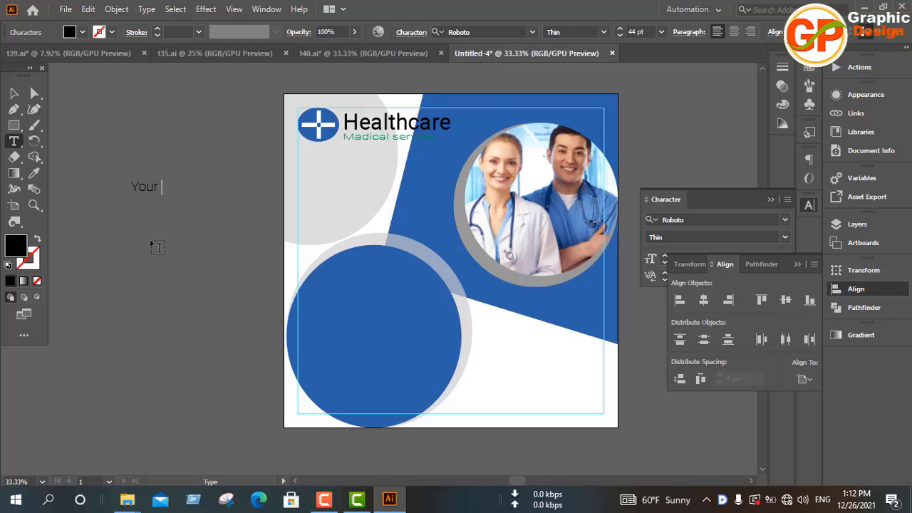
type(" Hea")
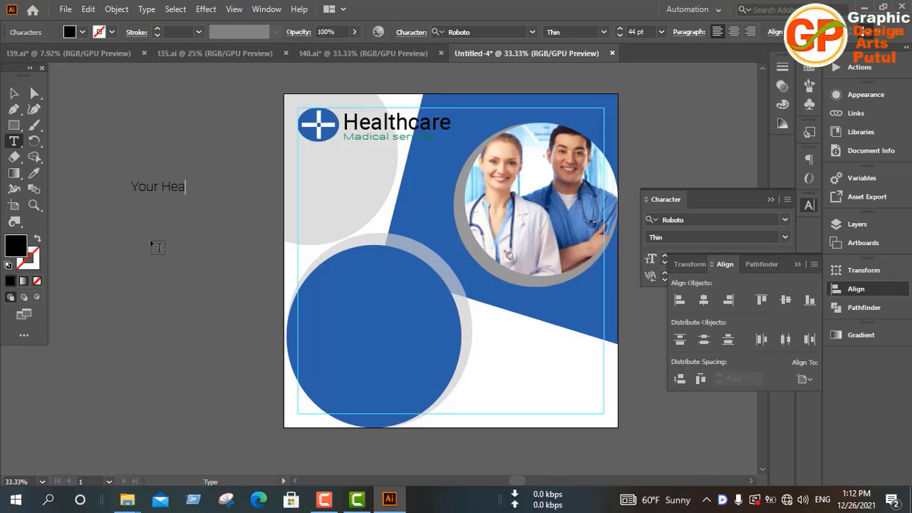
type("lthc")
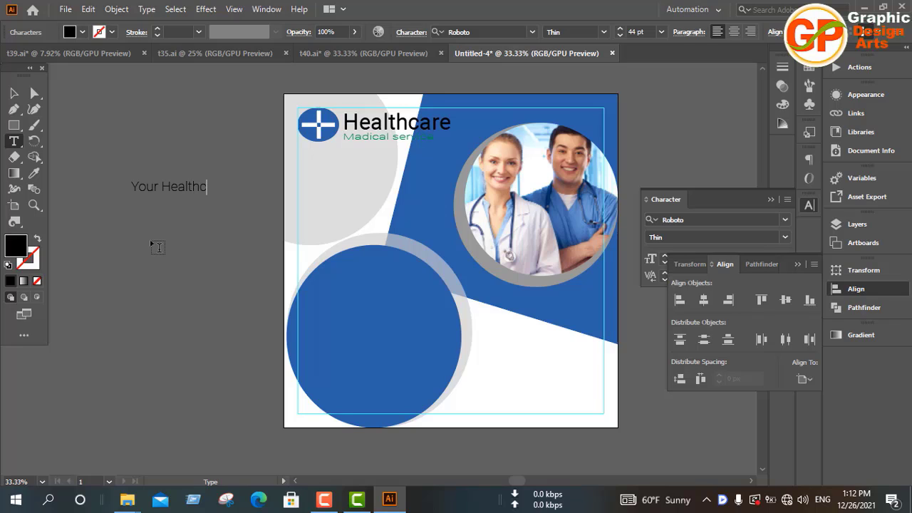
type("a")
key("BackSpace")
type("is")
Step: Add a second line reading "Our Proiority" to the text and finish editing it
key("Return")
type("Our")
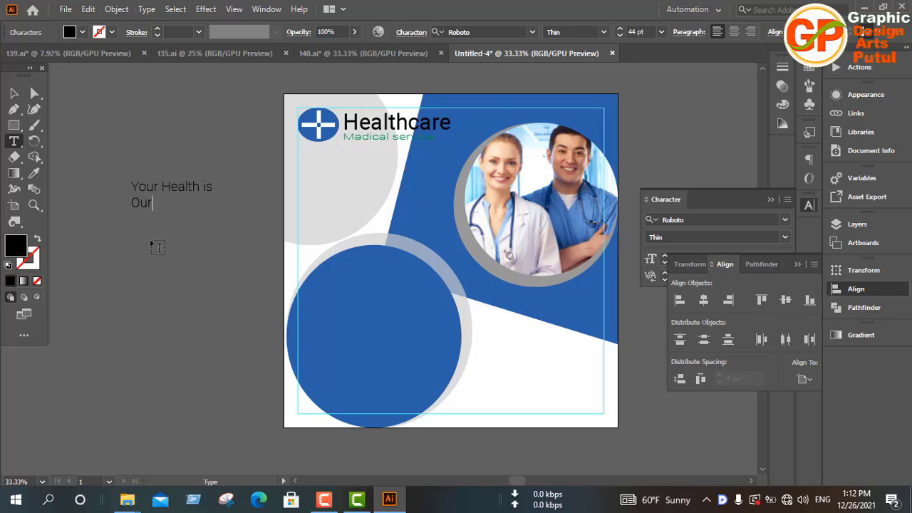
type("e")
key("BackSpace")
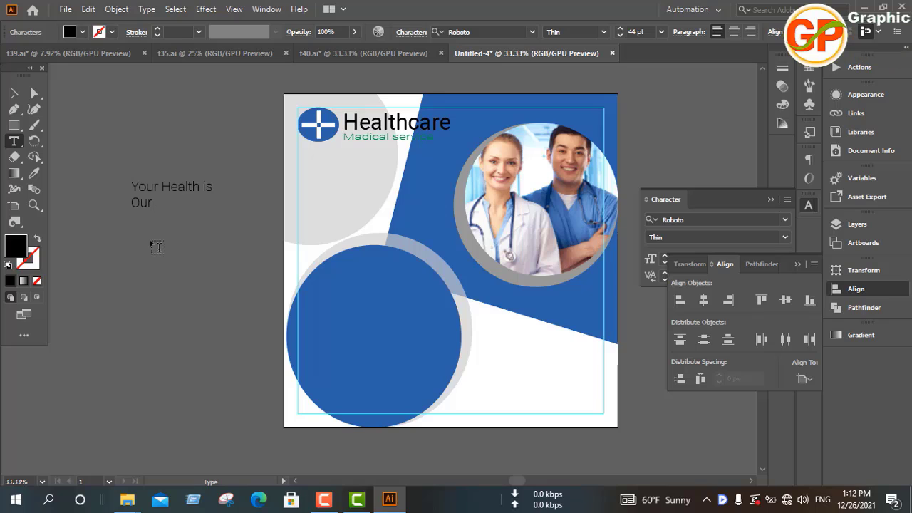
type("Pro")
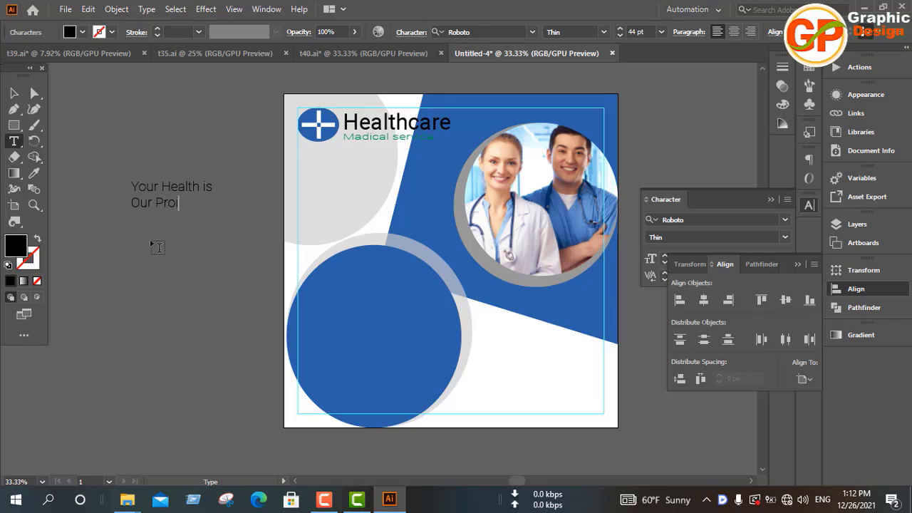
type("ioity")
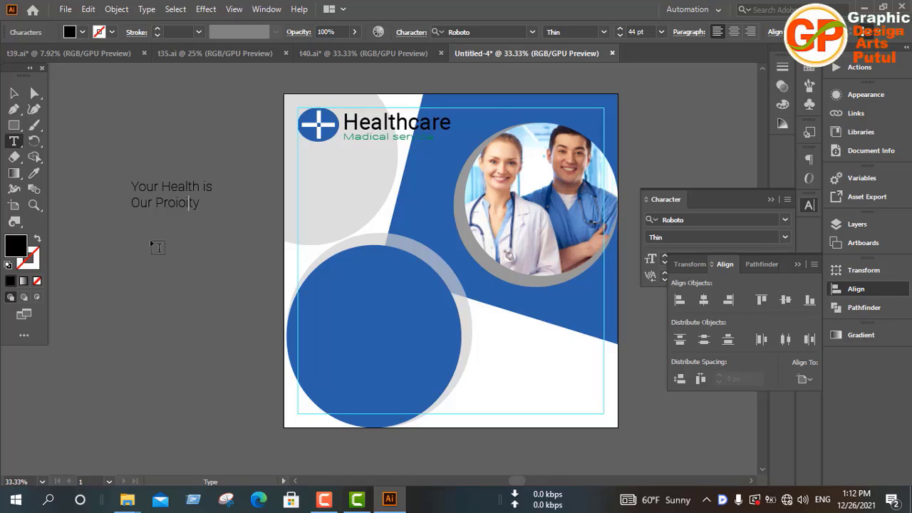
type("r")
key("Escape")
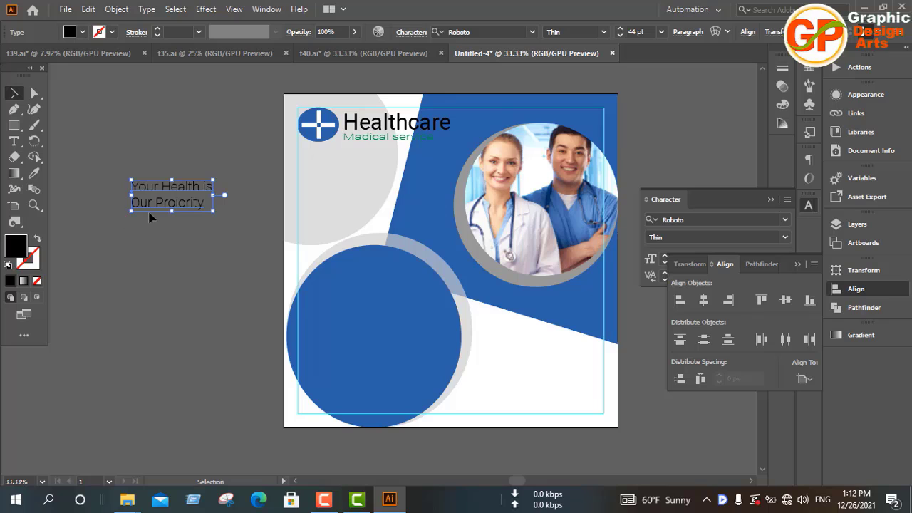
Step: Move the headline onto the upper part of the large blue circle and set it in Roboto Black at about 72 pt
mouse_move(151, 207)
left_mouse_down()
mouse_move(371, 341)
mouse_move(349, 342)
left_mouse_up()
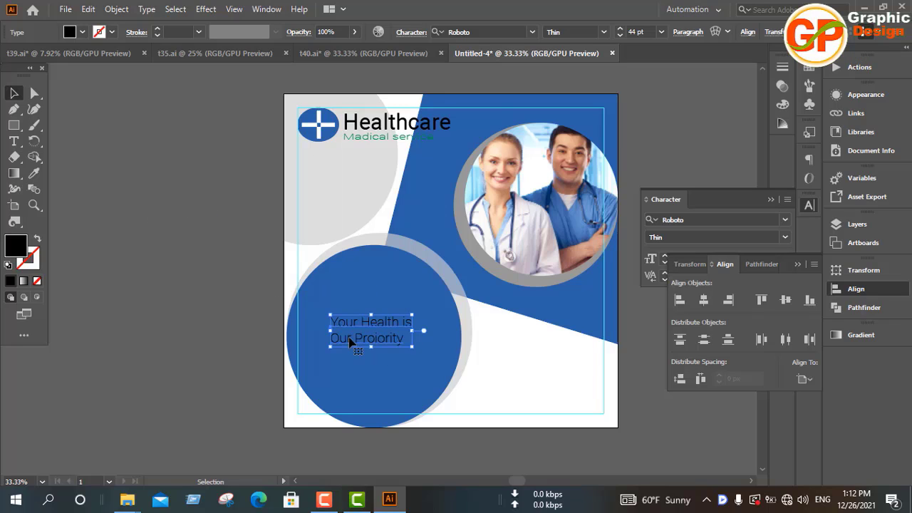
left_click(501, 32)
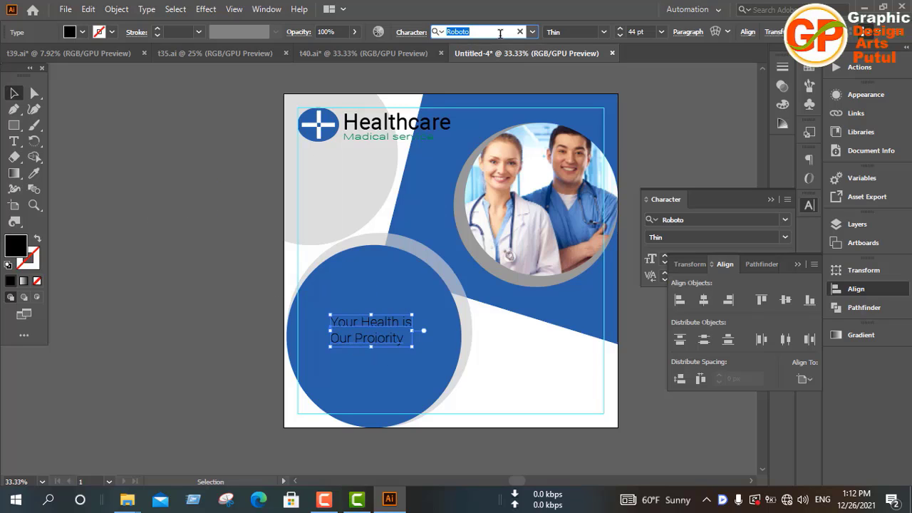
type("robo")
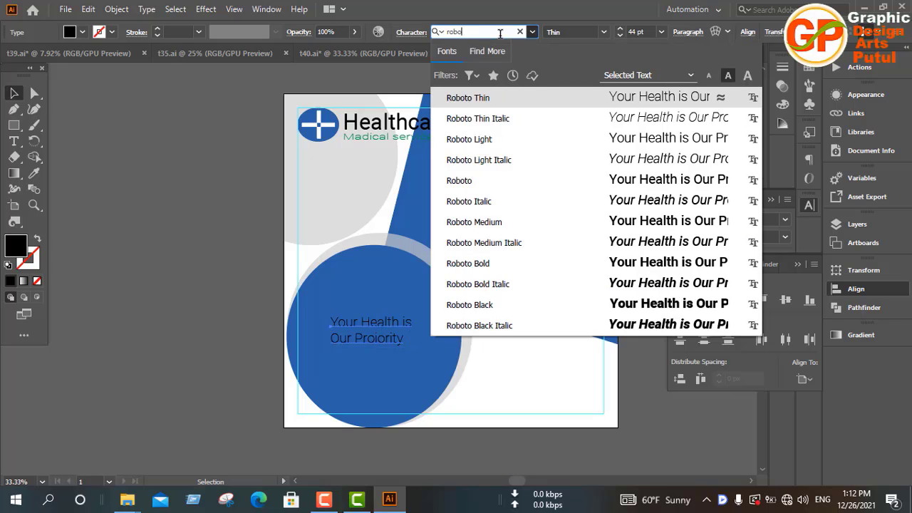
left_click(686, 302)
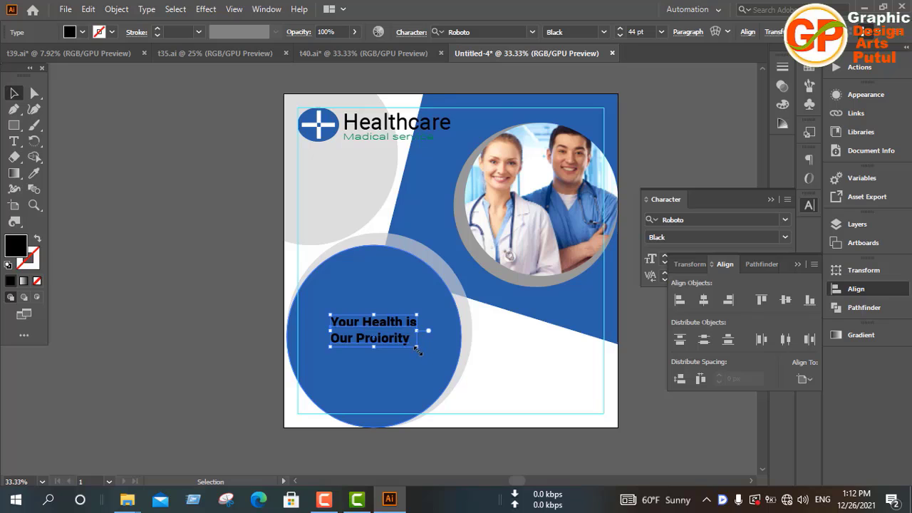
mouse_move(419, 351)
left_mouse_down()
mouse_move(462, 389)
mouse_move(445, 375)
left_mouse_up()
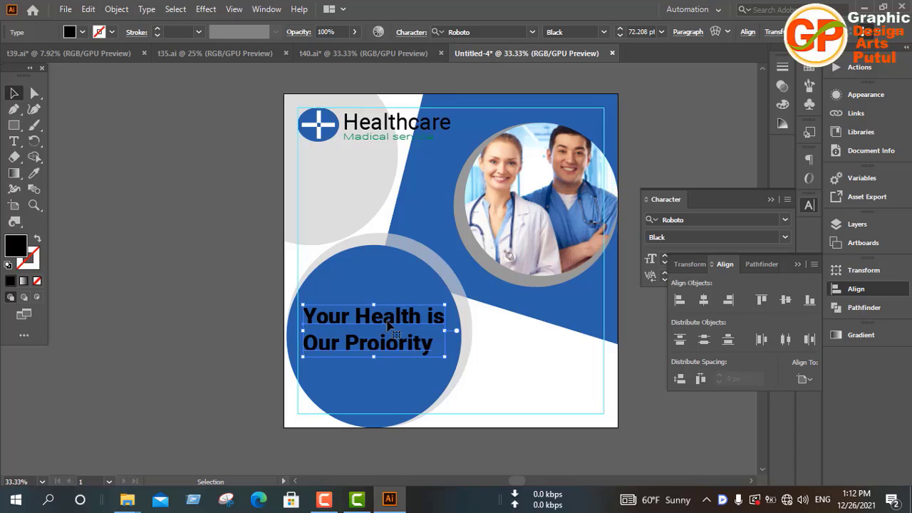
left_click_drag(386, 322, 407, 298)
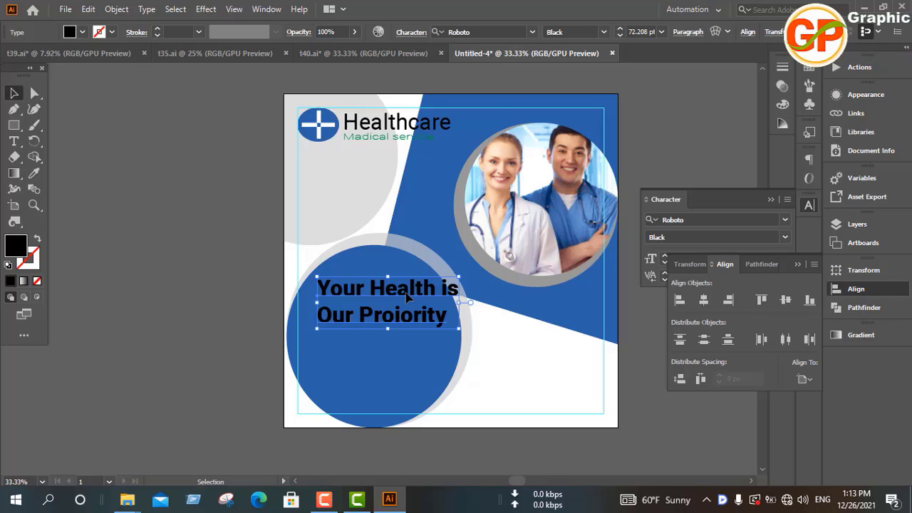
Step: Break the headline after "Your Health" and join "is" with "Our Proiority" on an indented second line
double_click(432, 292)
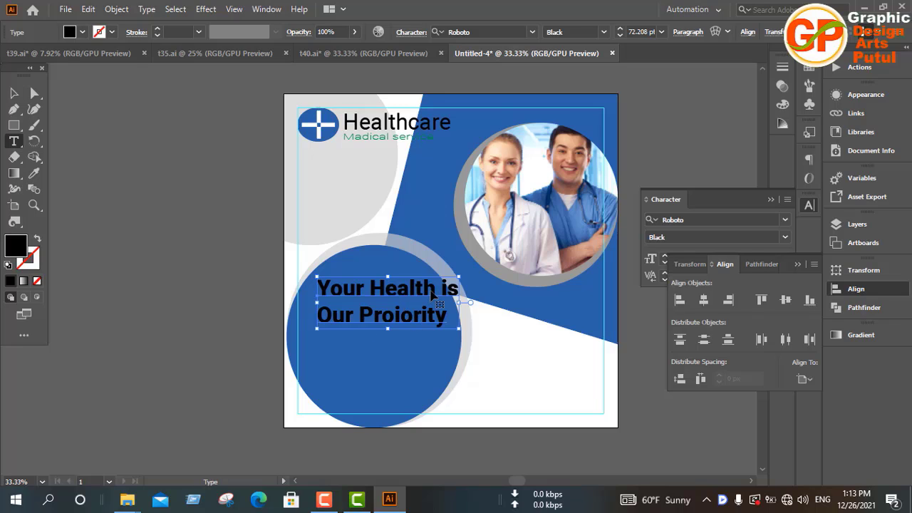
triple_click(437, 291)
left_click(438, 290)
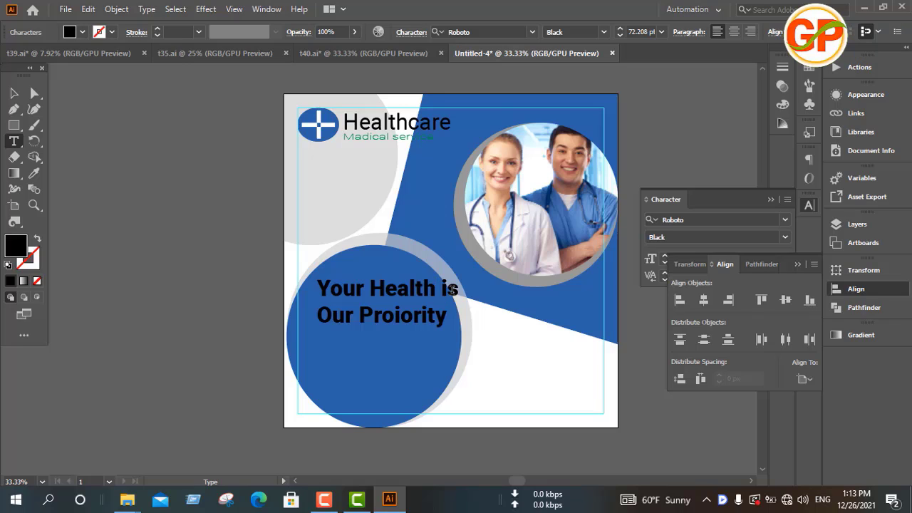
key("Return")
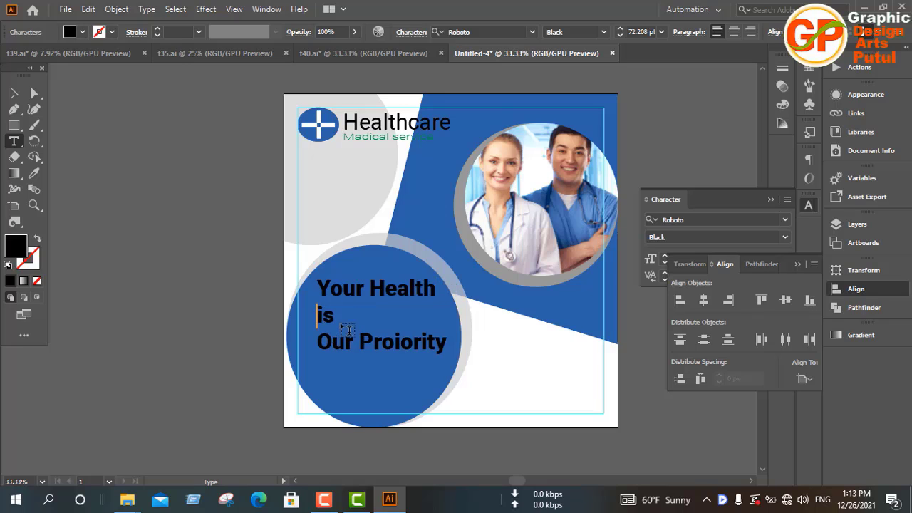
key("Left")
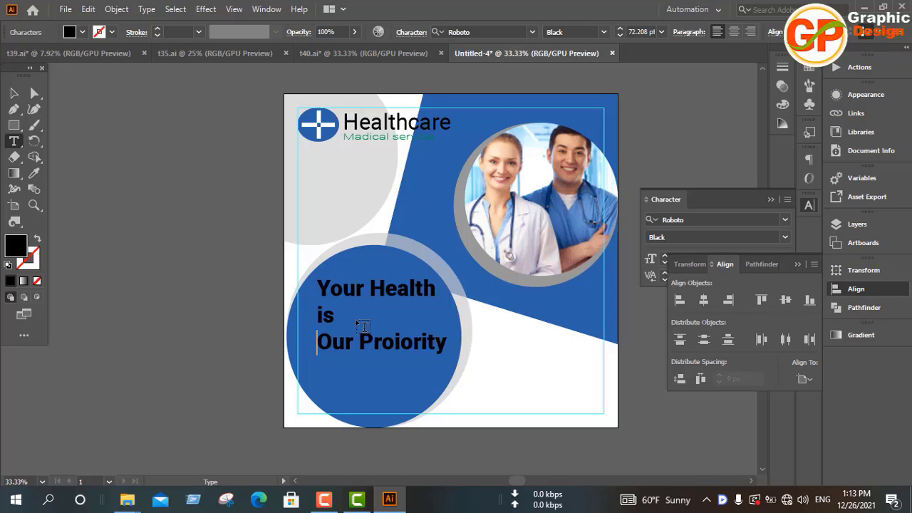
key("Delete")
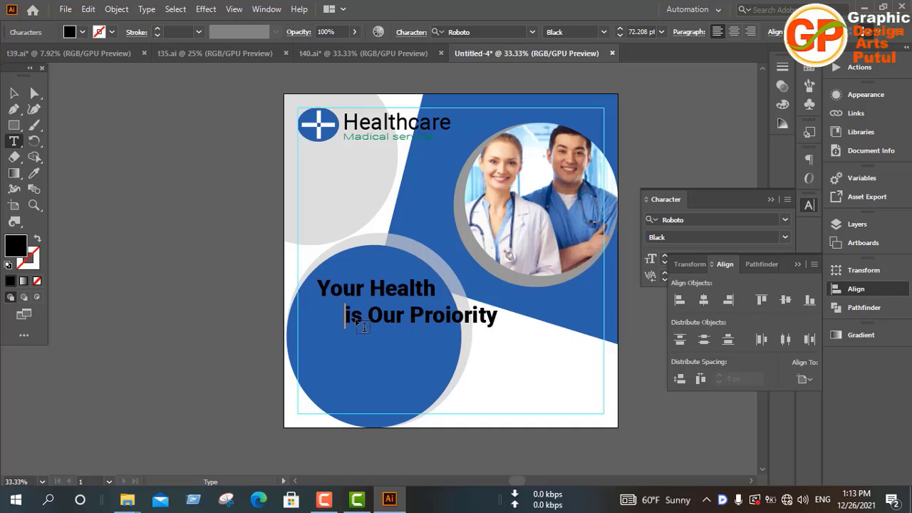
Step: Move "Proiority" onto an indented third line, centered beneath "is Our", and finish editing the text
key("Right")
key("Right")
key("Right")
key("Right")
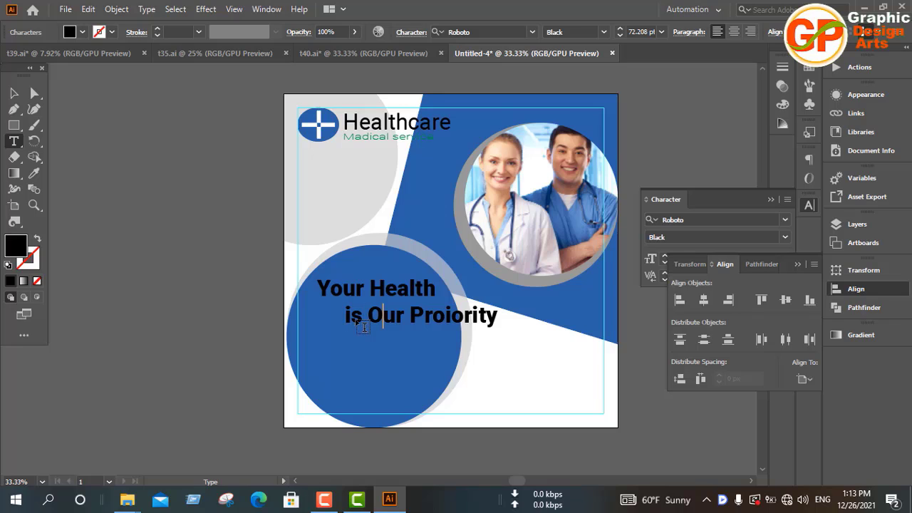
key("Return")
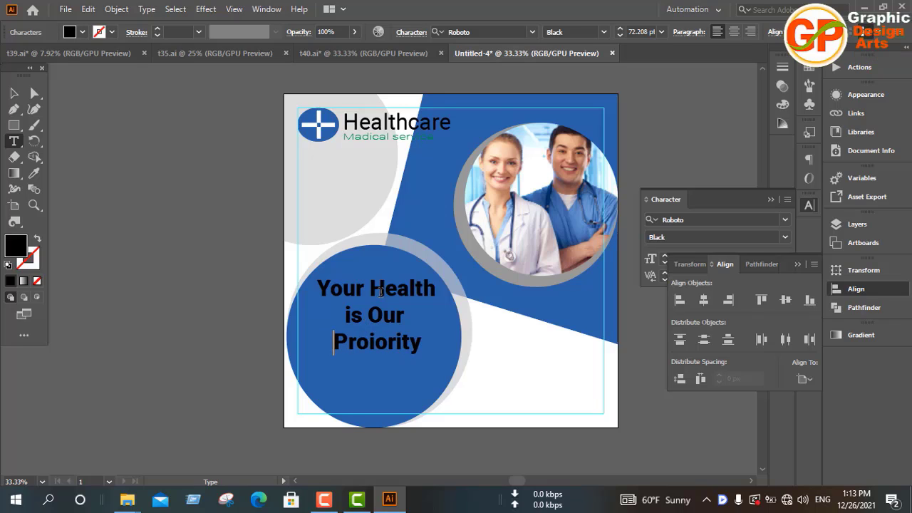
left_click(14, 94)
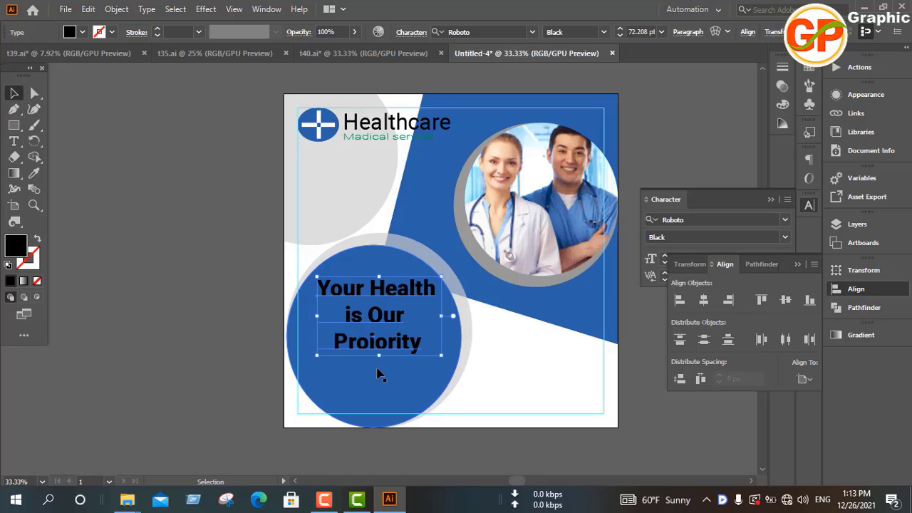
Step: Stretch the headline vertically to about 125 pt and set its line spacing to 114 pt
left_click_drag(378, 355, 388, 416)
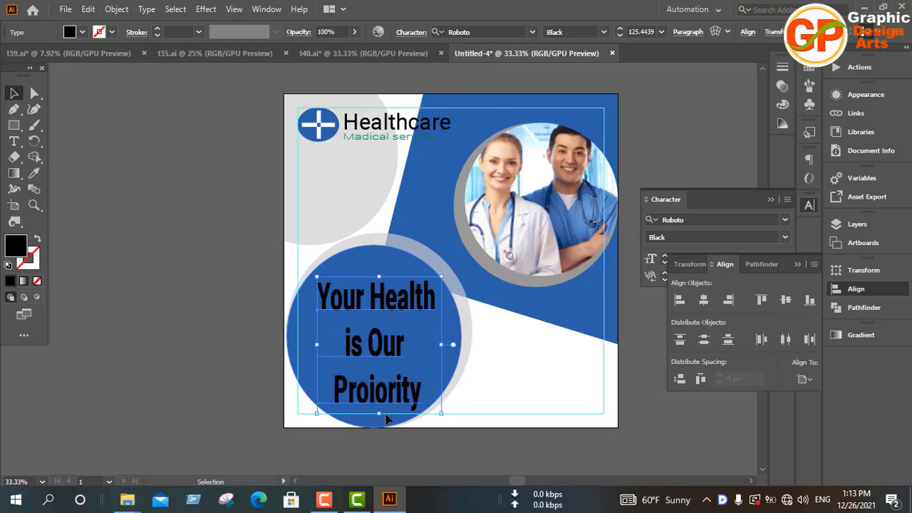
left_click(719, 211)
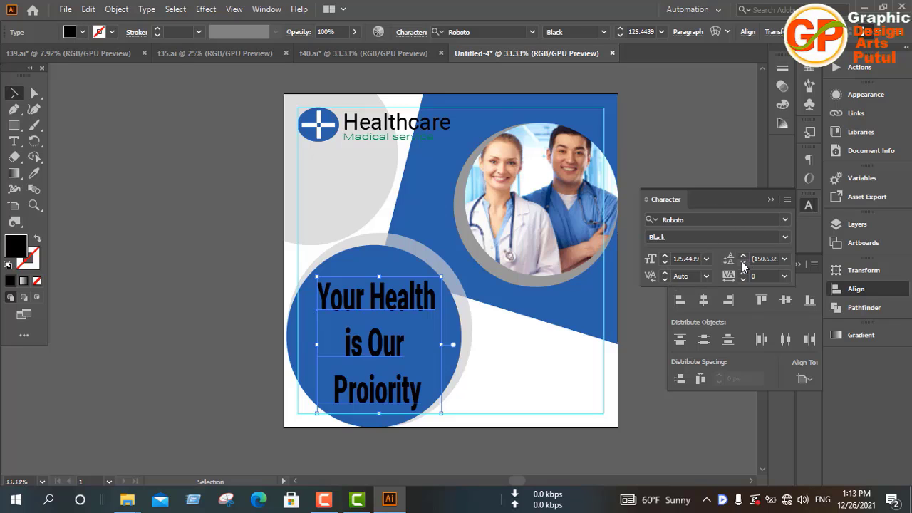
left_click(744, 262)
left_click(743, 263)
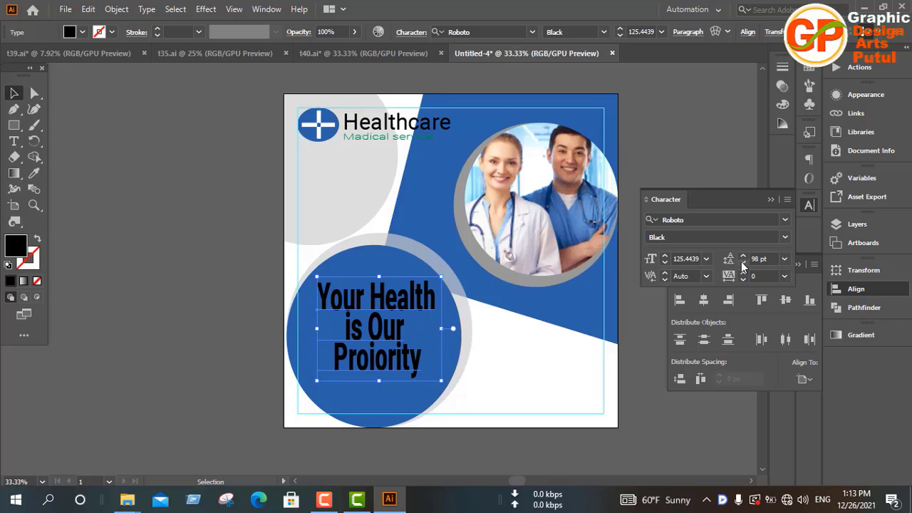
left_click(745, 257)
left_click(744, 258)
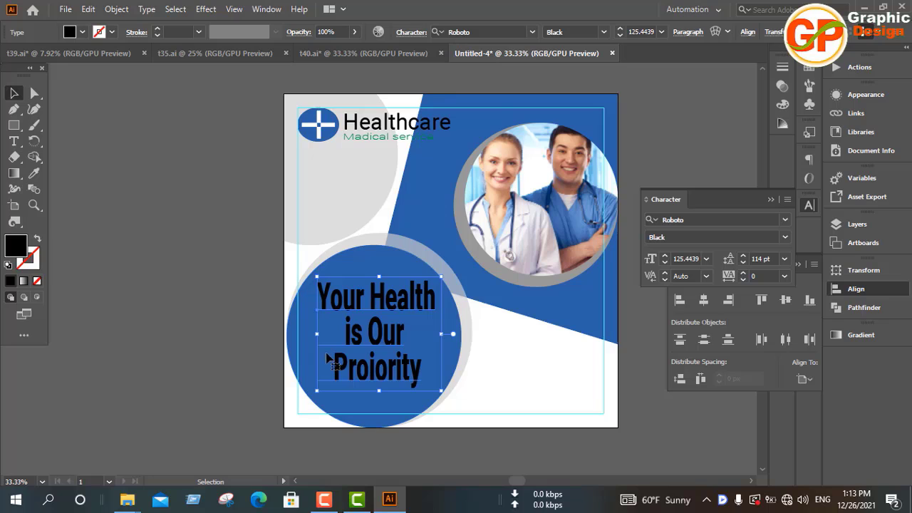
Step: Stretch the headline downward to about 140 pt and widen it slightly toward the left edge of the blue circle
left_click_drag(381, 391, 381, 404)
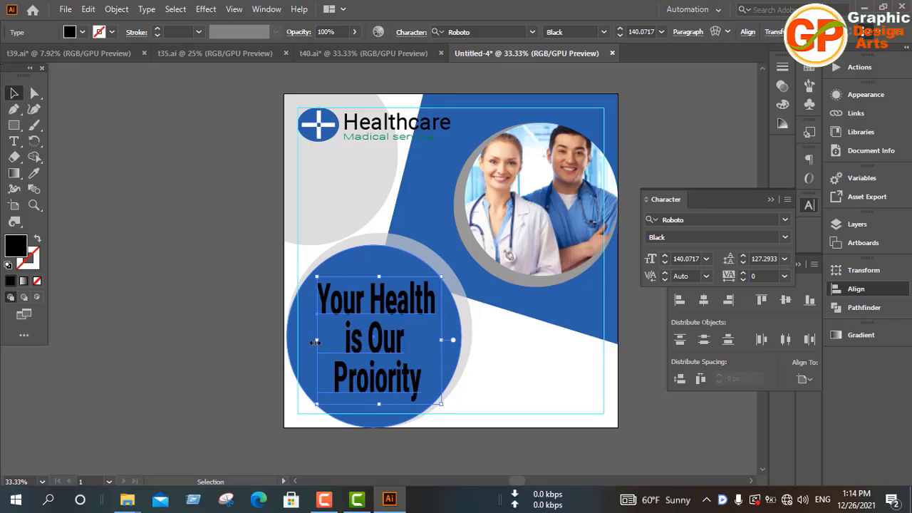
left_click_drag(315, 343, 308, 343)
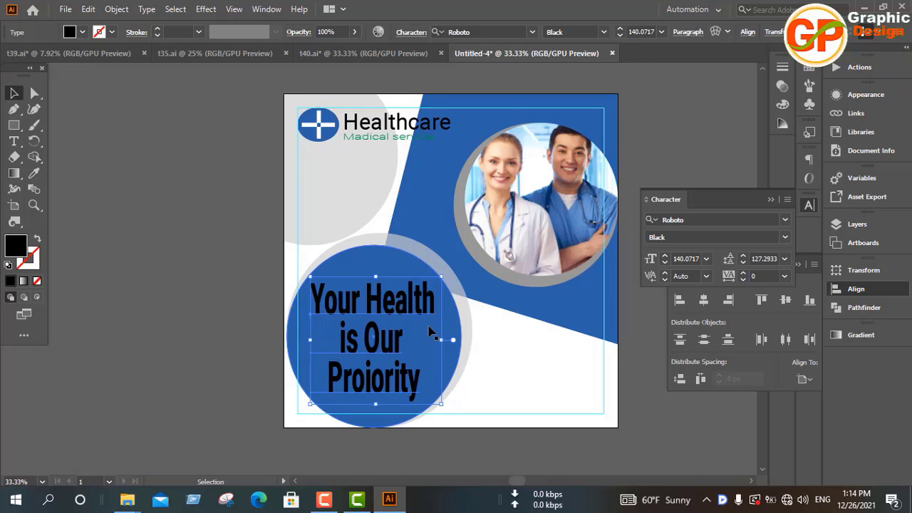
scroll(511, 361, "down", 2)
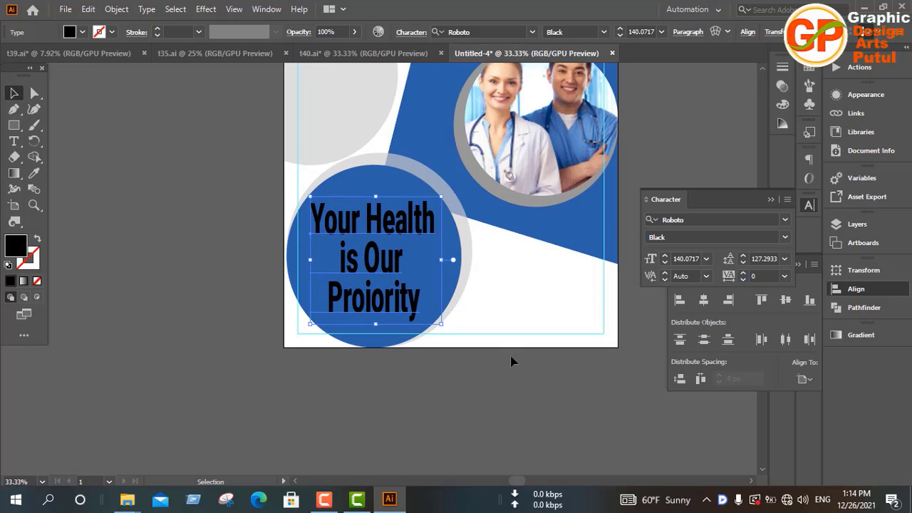
scroll(512, 361, "up", 2)
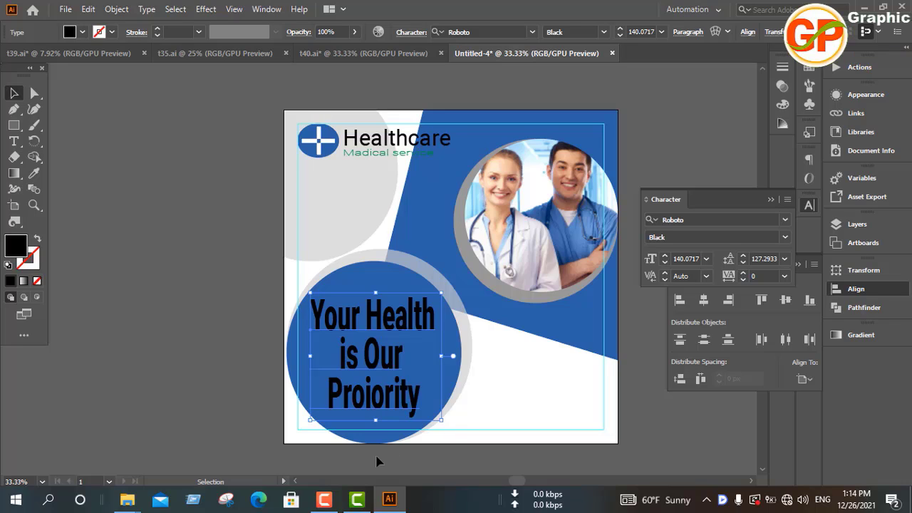
left_click(324, 498)
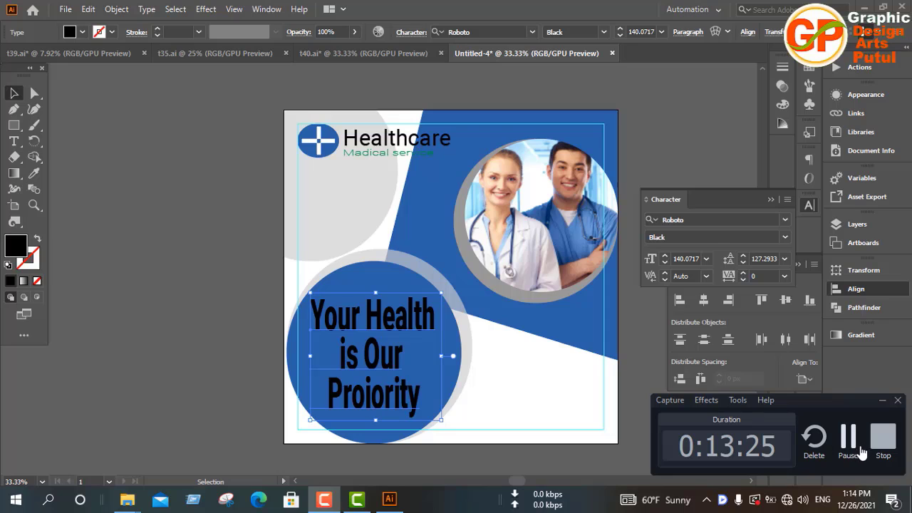
left_click(848, 436)
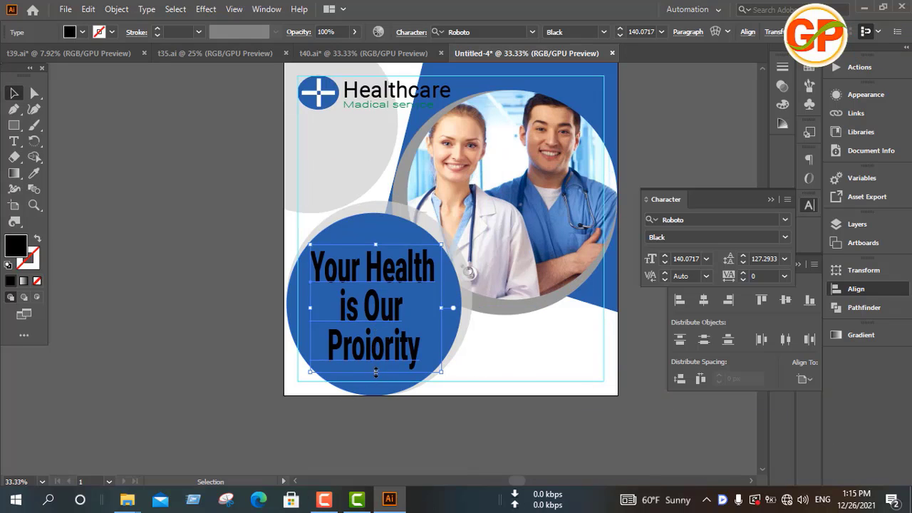
Step: Compress the headline vertically to about 103 pt, fill it white, and deselect it
left_click_drag(380, 362, 376, 339)
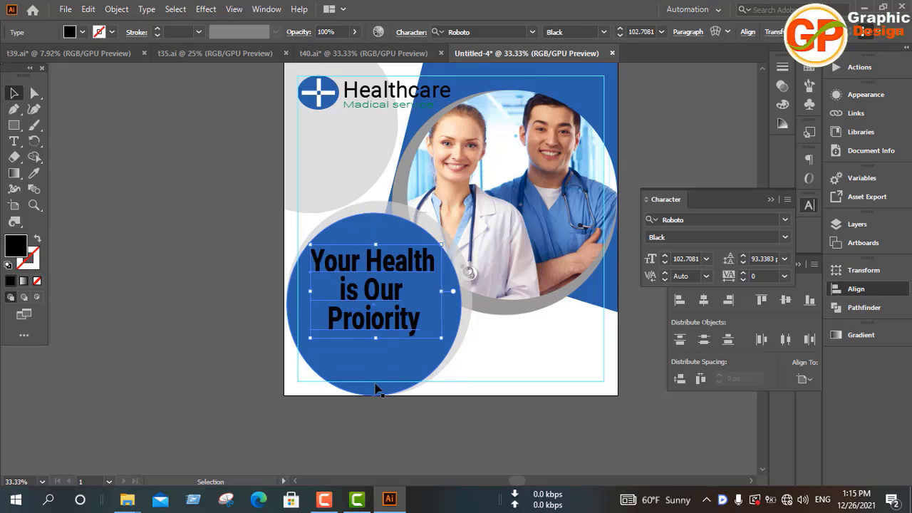
left_click(83, 32)
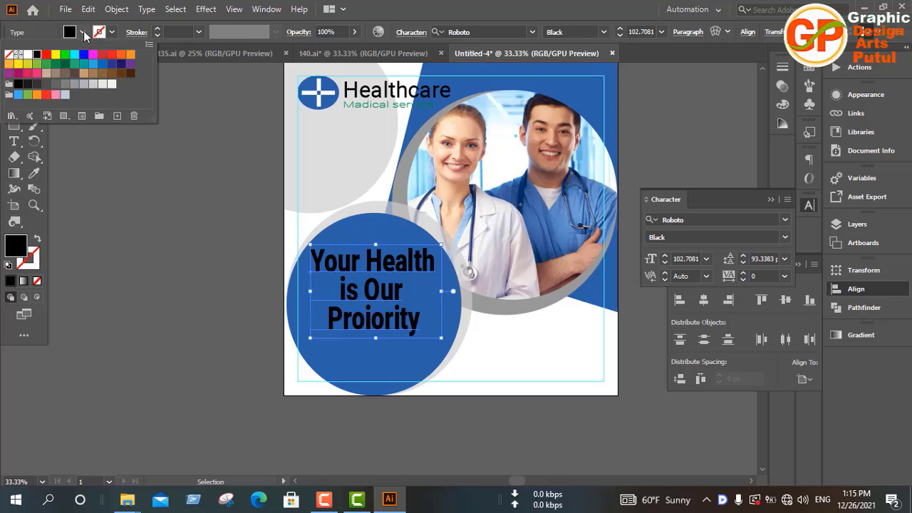
left_click(27, 54)
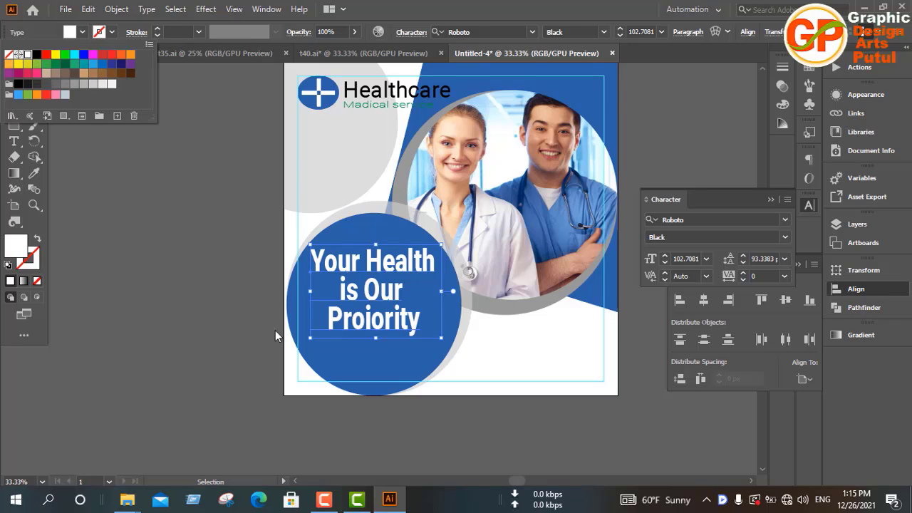
left_click(502, 417)
left_click(503, 417)
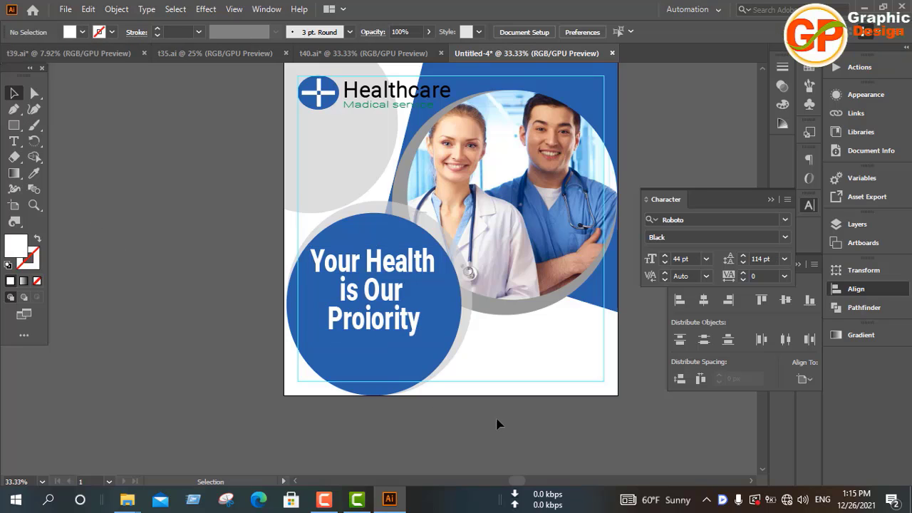
Step: Draw a placeholder text area below the headline inside the blue circle, using 10 pt type with 10 pt leading
scroll(497, 425, "down", 2)
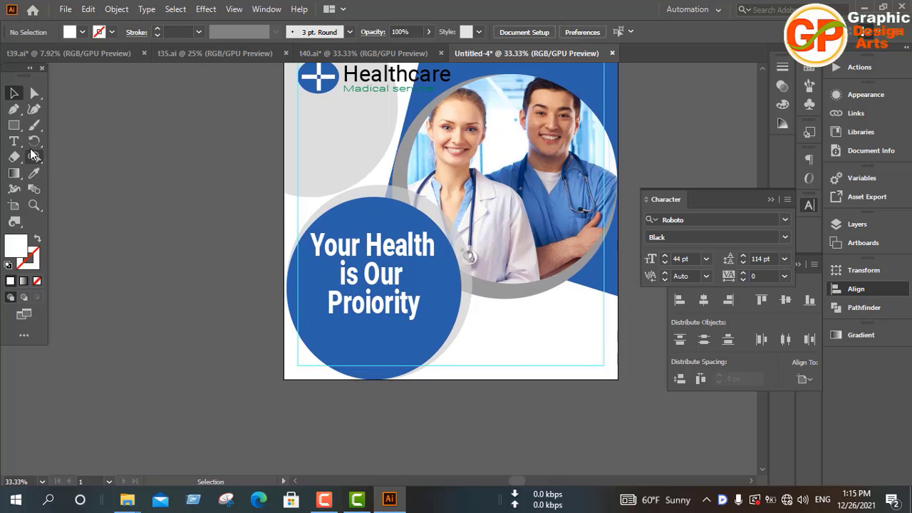
left_click(14, 141)
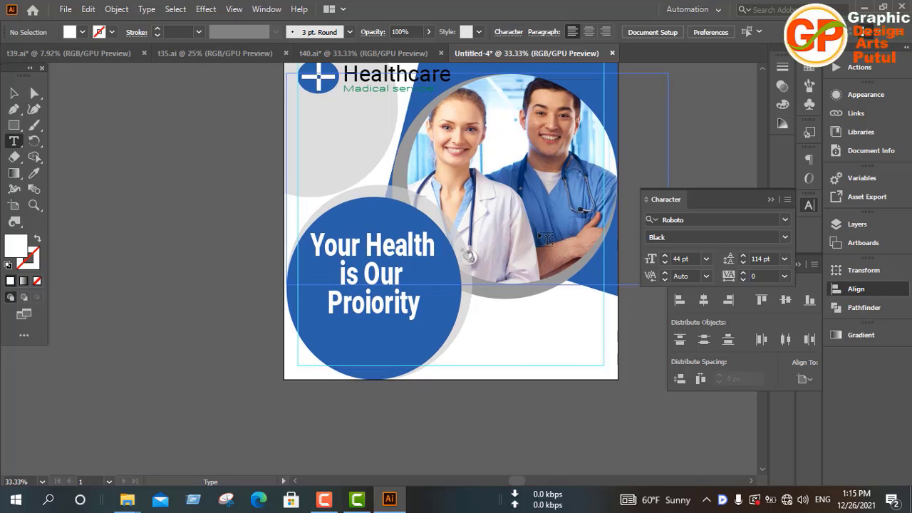
left_click(707, 261)
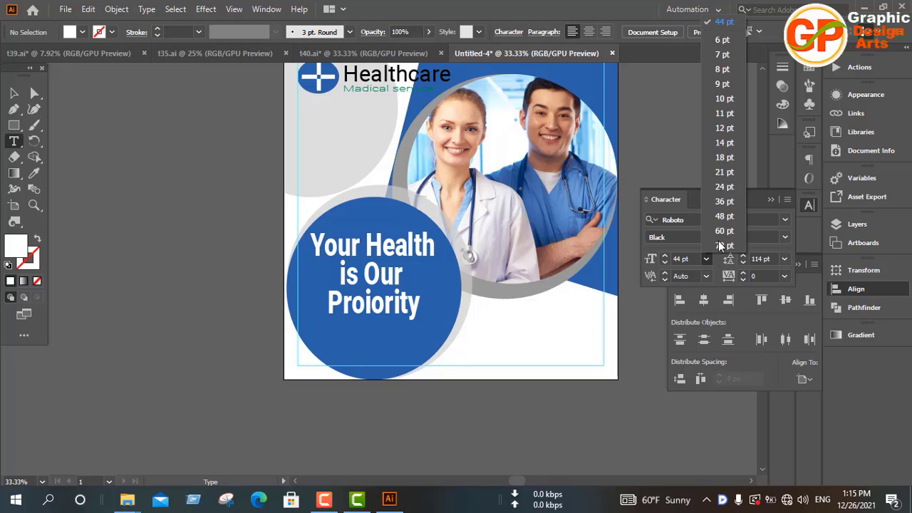
left_click(724, 99)
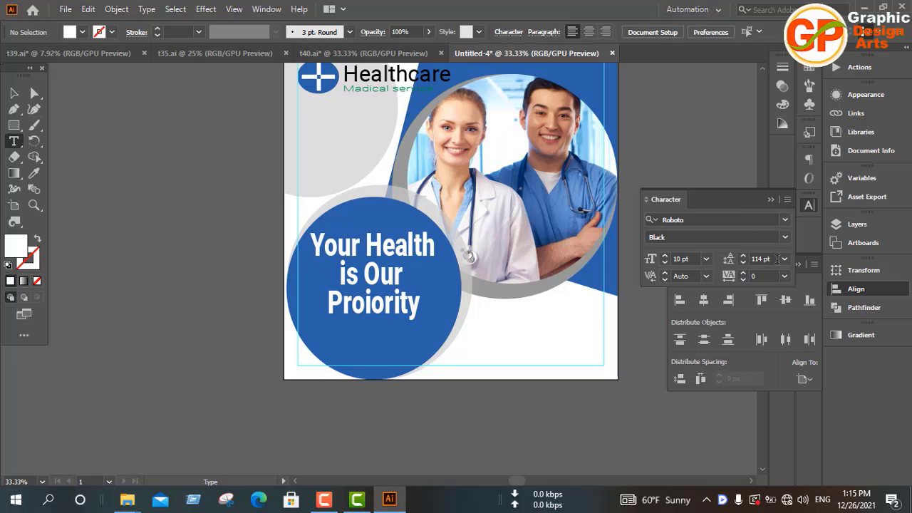
left_click(784, 260)
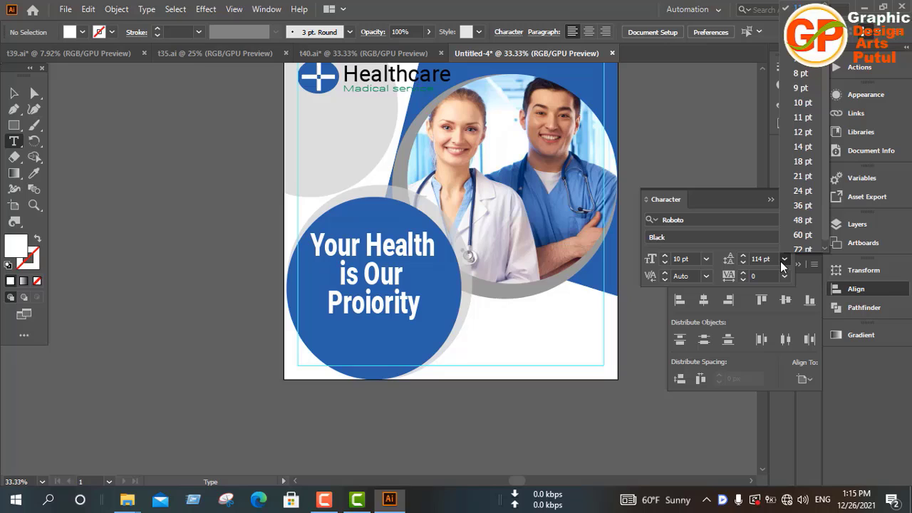
left_click(802, 104)
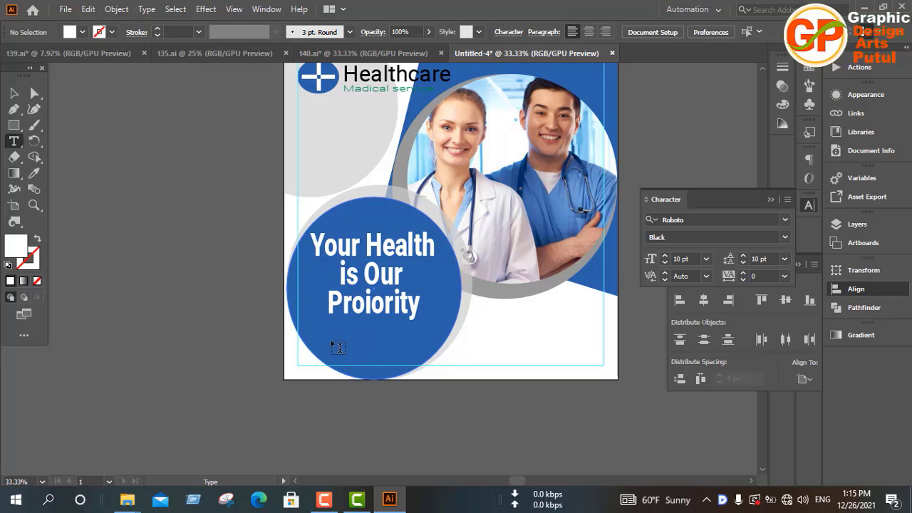
left_click_drag(312, 326, 439, 364)
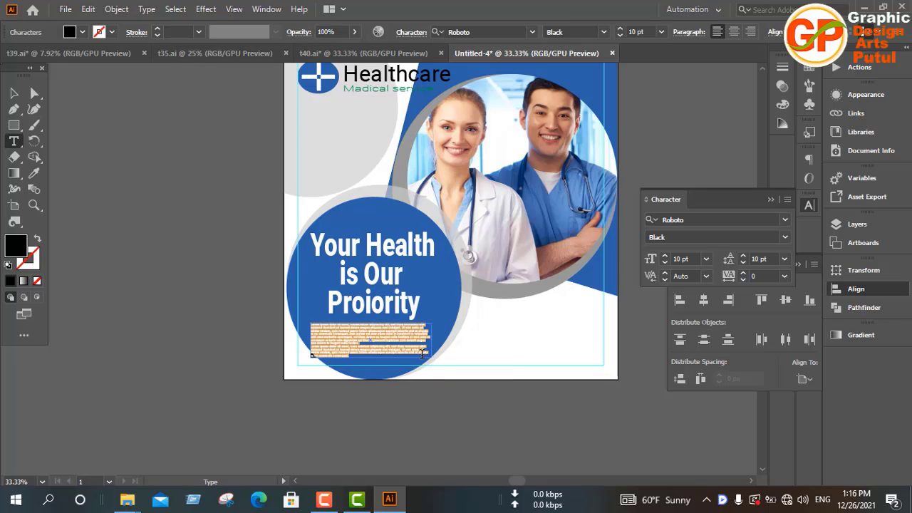
Step: Nudge the placeholder paragraph slightly to the right below the headline and deselect it
left_click(13, 94)
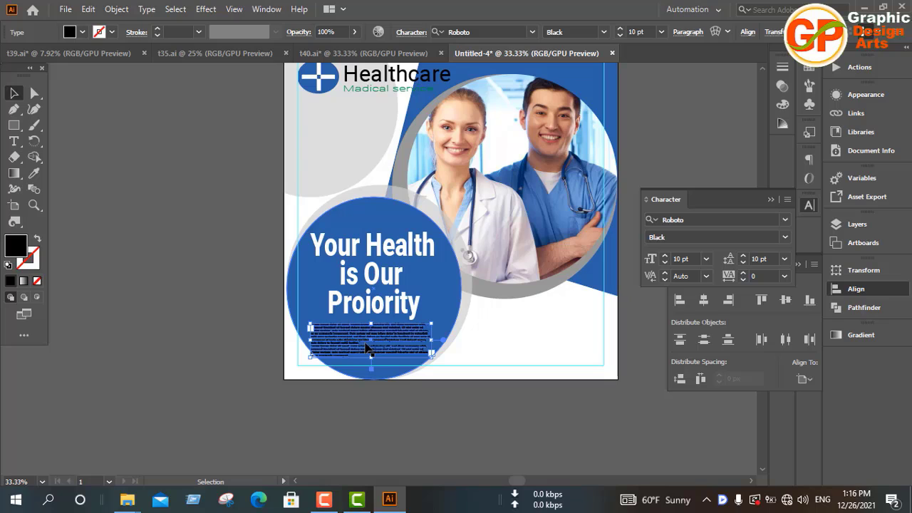
key("shift+Right")
key("shift+Right")
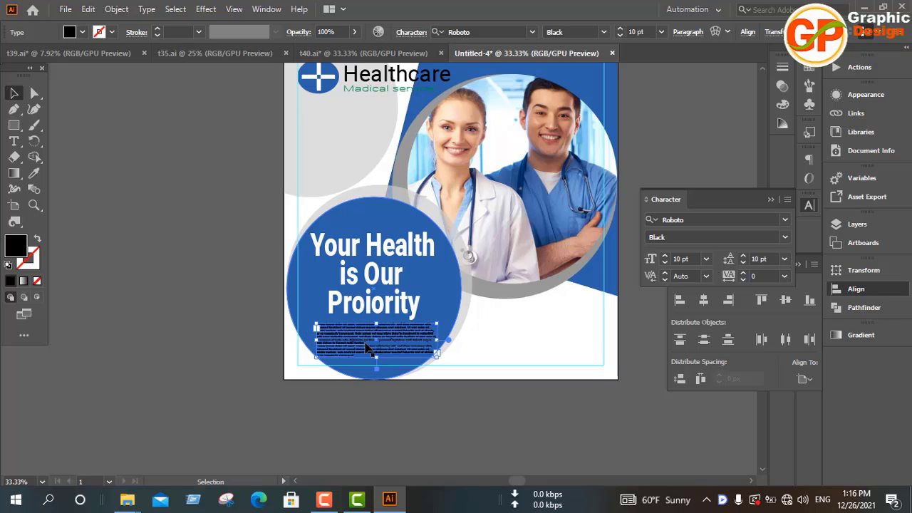
left_click(381, 418)
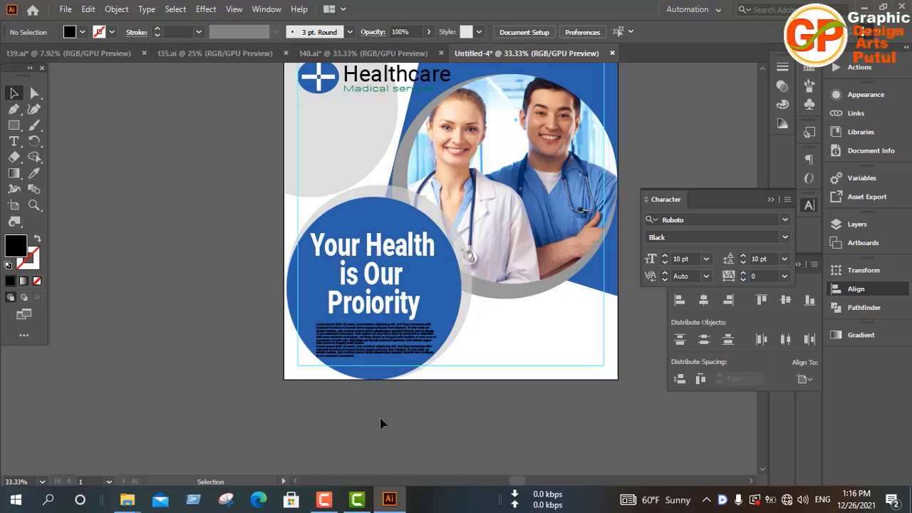
Step: Shorten the placeholder paragraph's frame from below, and delete the paragraph from the blue circle
left_click(370, 349)
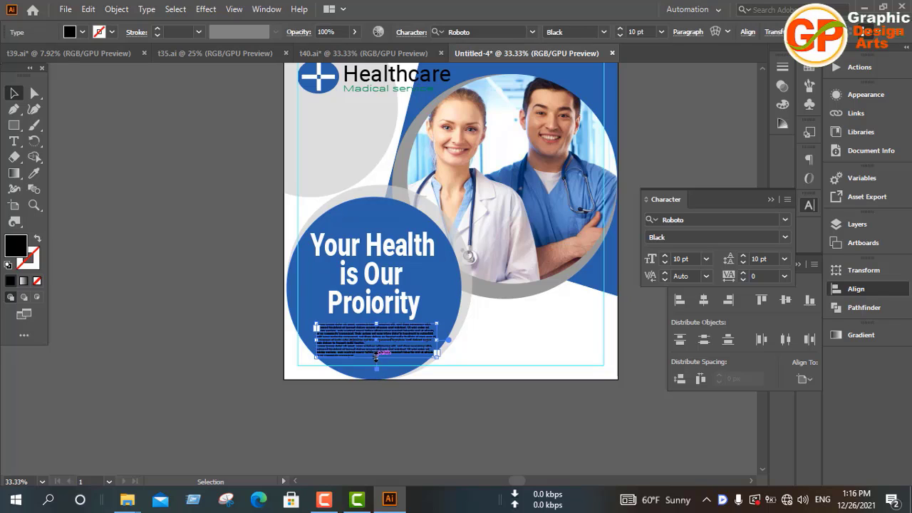
left_click(381, 448)
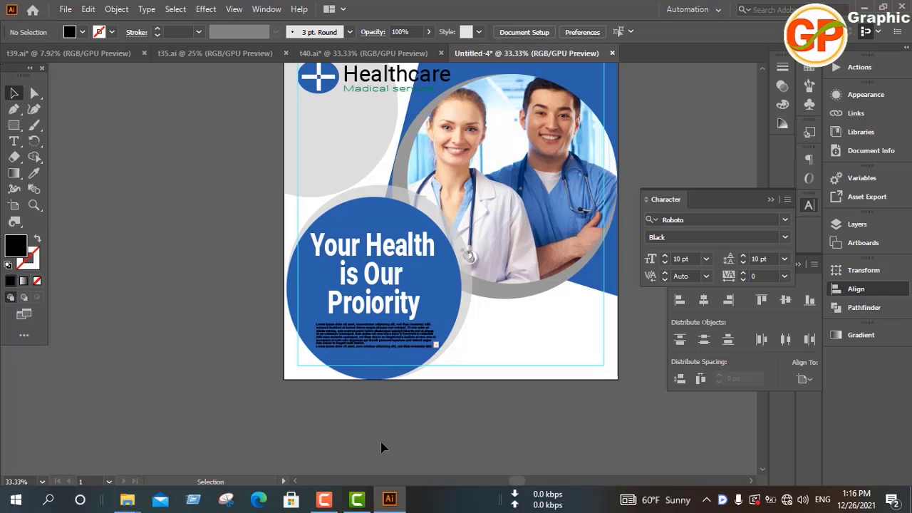
left_click(379, 347)
key("Delete")
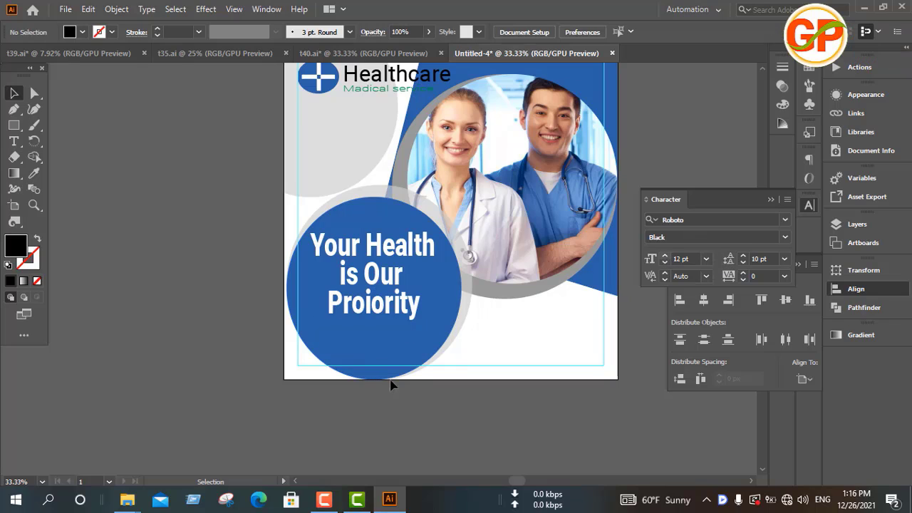
left_click(14, 141)
left_click(319, 329)
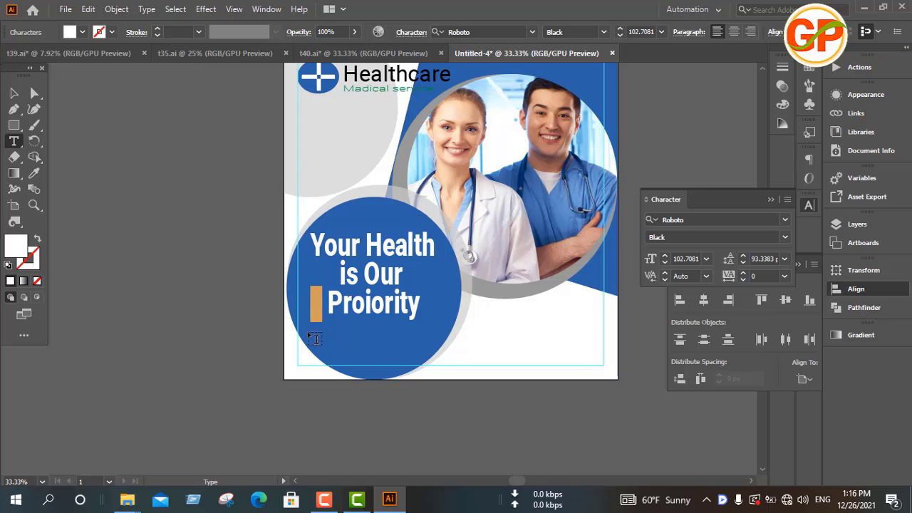
left_click(12, 93)
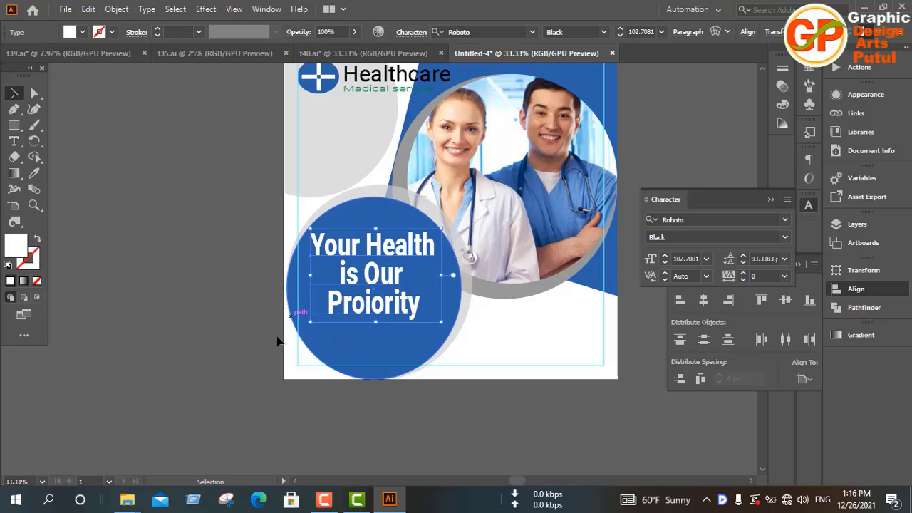
left_click(232, 367)
Step: Draw a new placeholder text area in the lower part of the blue circle and nudge it up toward the headline
left_click(14, 142)
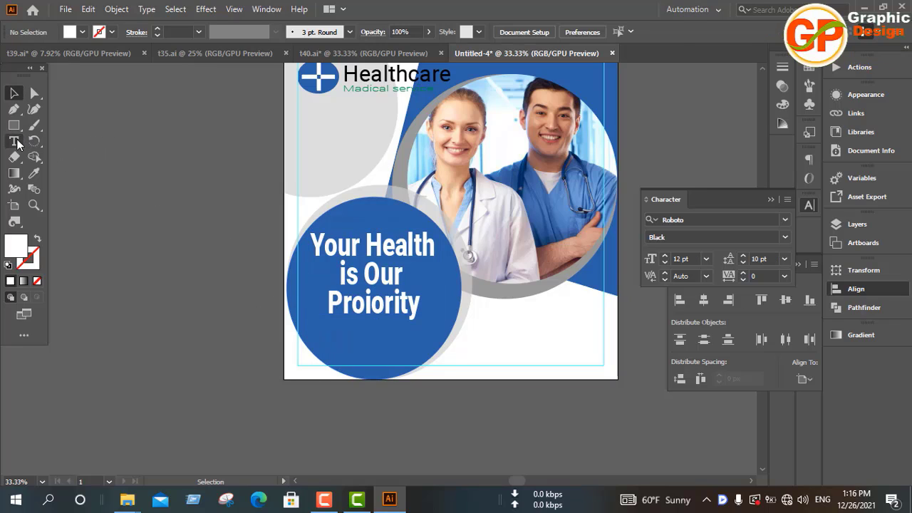
left_click_drag(316, 333, 431, 364)
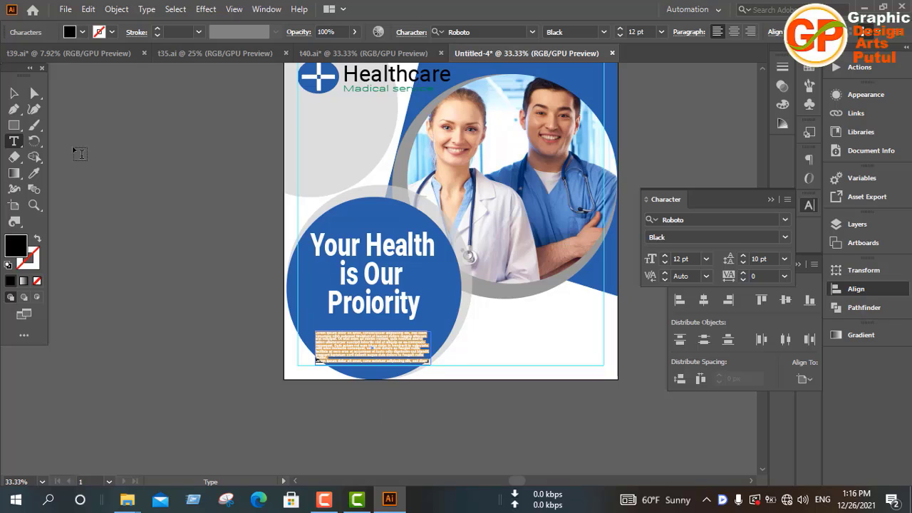
left_click(13, 93)
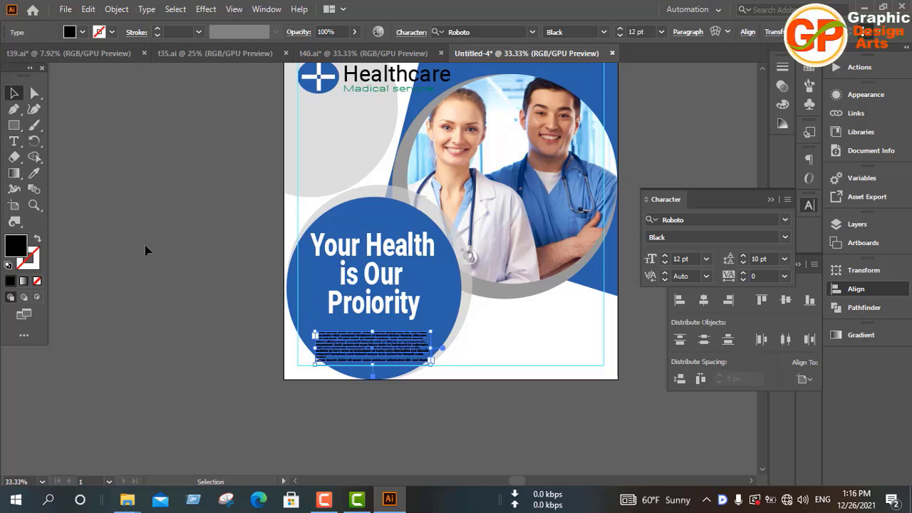
key("shift+Up")
key("shift+Up")
key("shift+Up")
key("shift+Up")
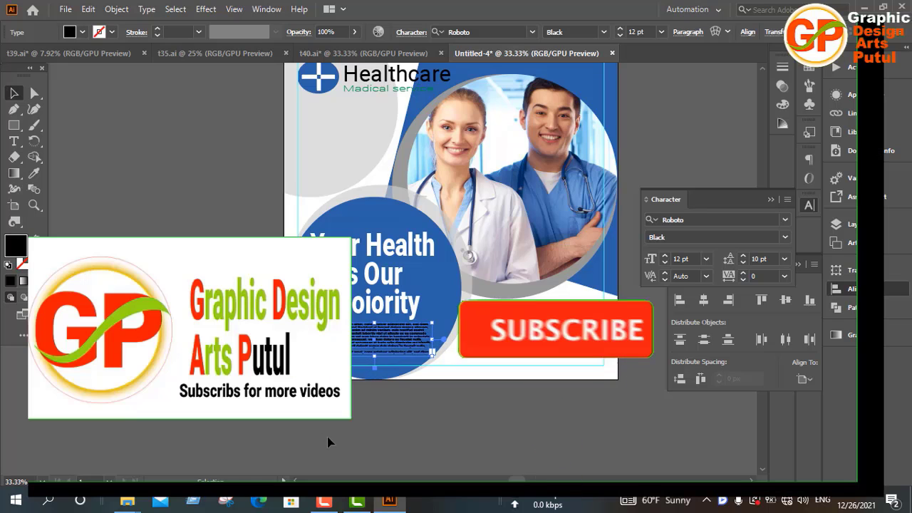
Step: Delete the new placeholder paragraph below the headline
left_click(351, 426)
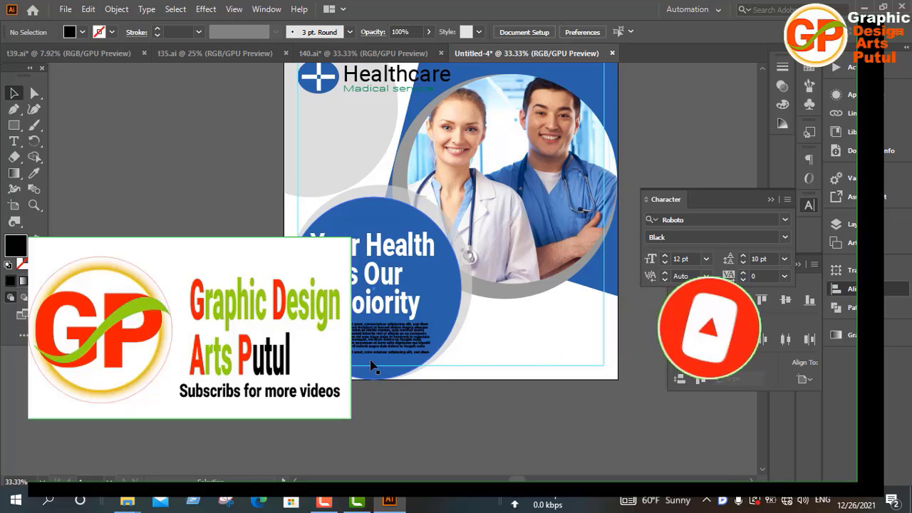
left_click(375, 355)
key("Delete")
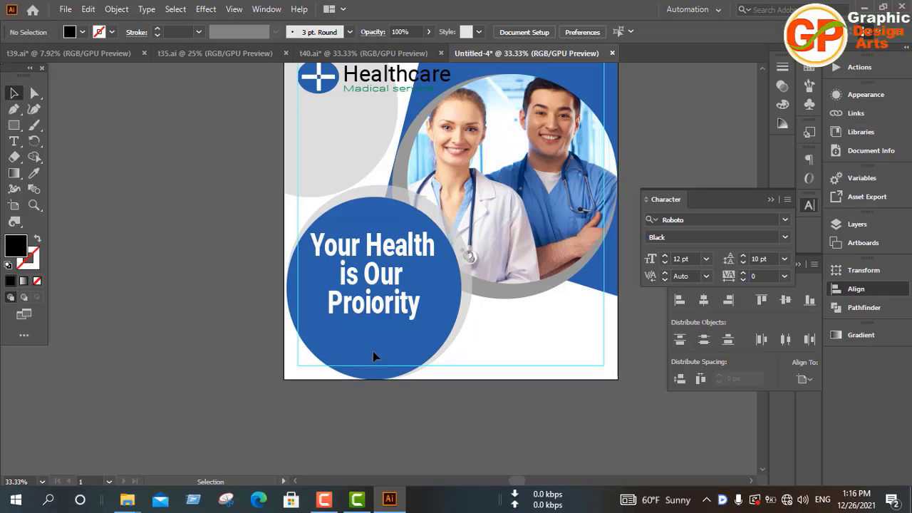
Step: Draw a placeholder paragraph in 18 pt Roboto Black with 19 pt leading below the headline in the blue circle
left_click(666, 263)
left_click(666, 263)
left_click(666, 263)
left_click(14, 141)
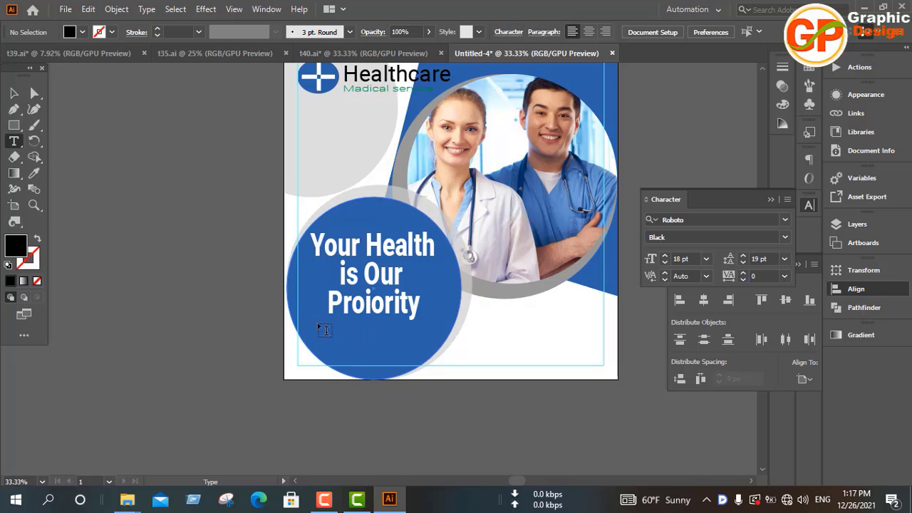
left_click_drag(318, 323, 425, 354)
left_click(14, 93)
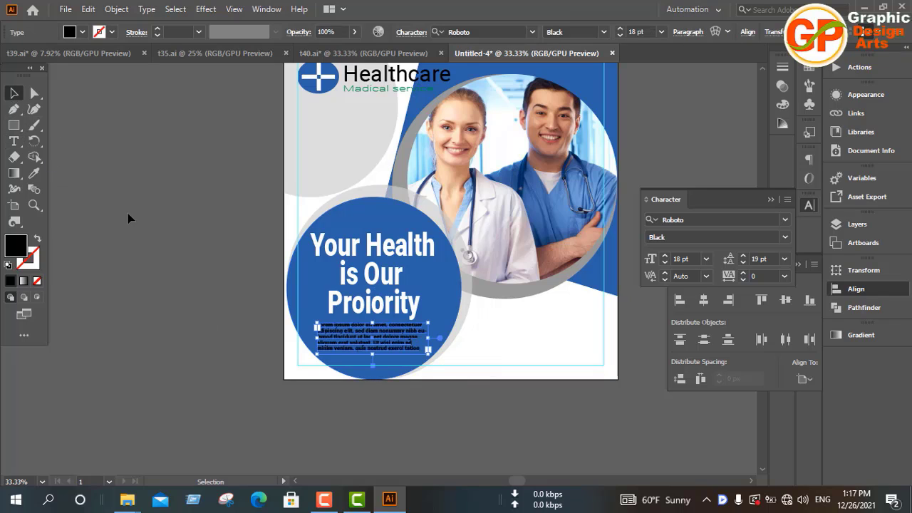
left_click(139, 251)
Step: Nudge the black placeholder paragraph slightly to the right within the blue circle and deselect it
left_click(346, 348)
key("Right")
key("Right")
key("Right")
key("Right")
key("Right")
key("Right")
key("Right")
key("Right")
key("Right")
key("Right")
key("Right")
key("Right")
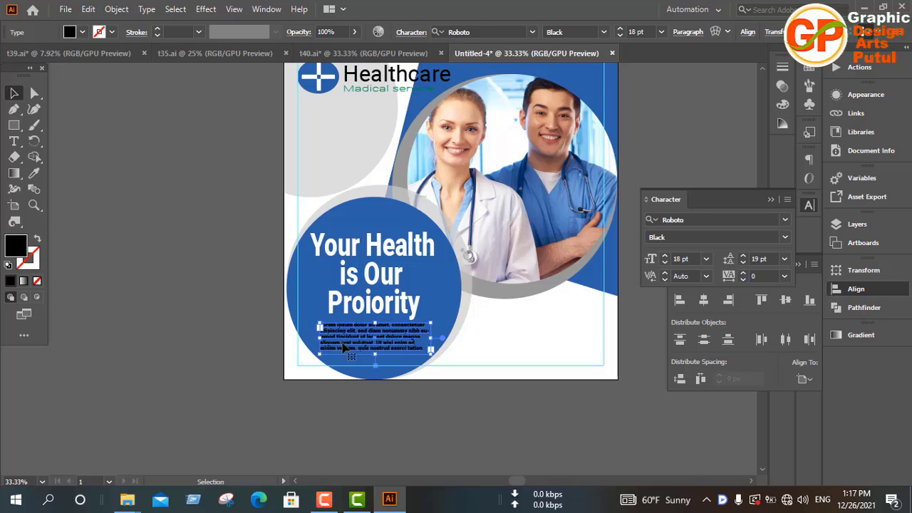
left_click(210, 303)
Step: Unlock the guides and delete the rectangular margin guide from the artboard
scroll(222, 318, "up", 3)
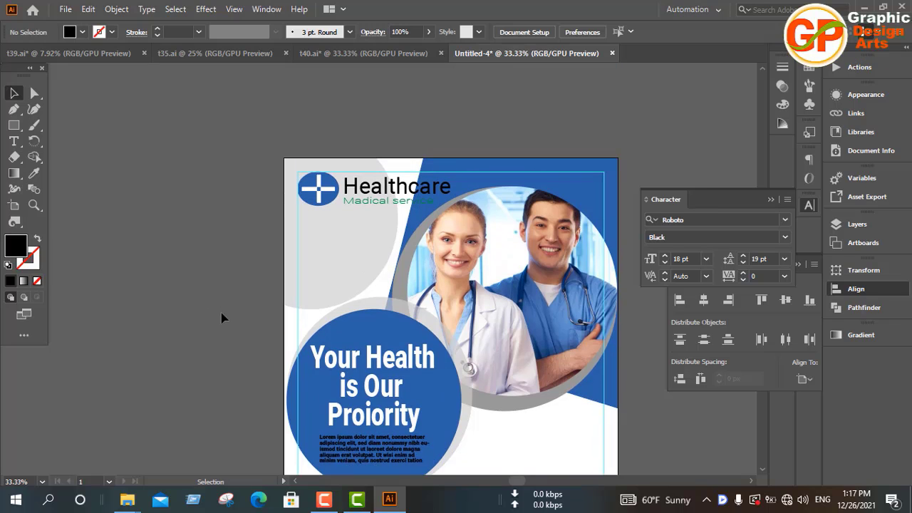
scroll(222, 318, "down", 2)
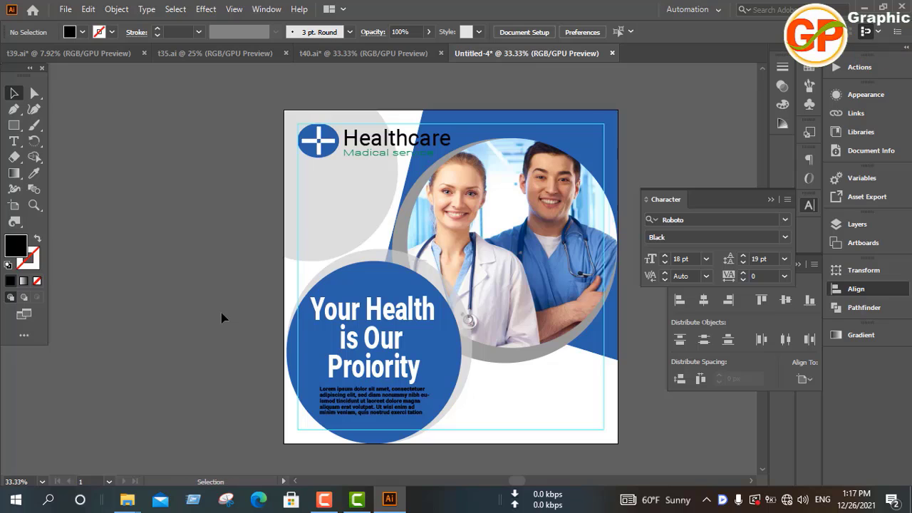
right_click(479, 422)
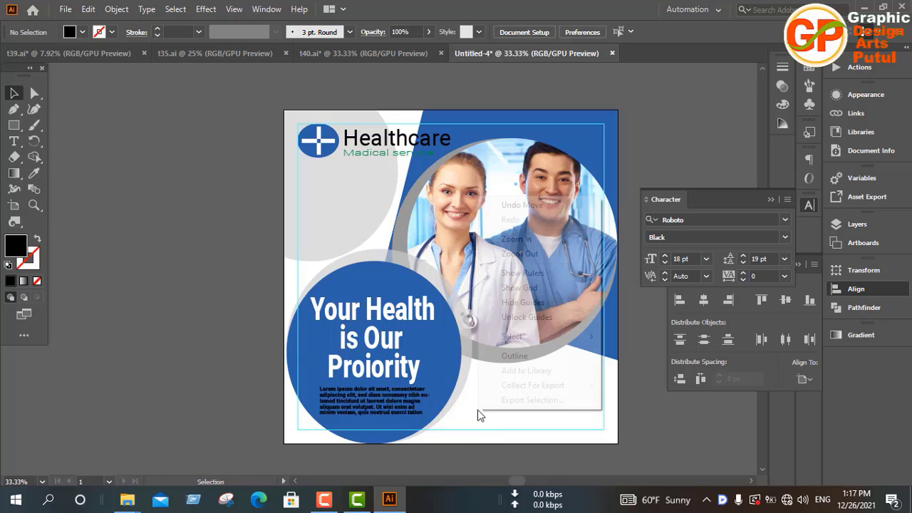
left_click(542, 318)
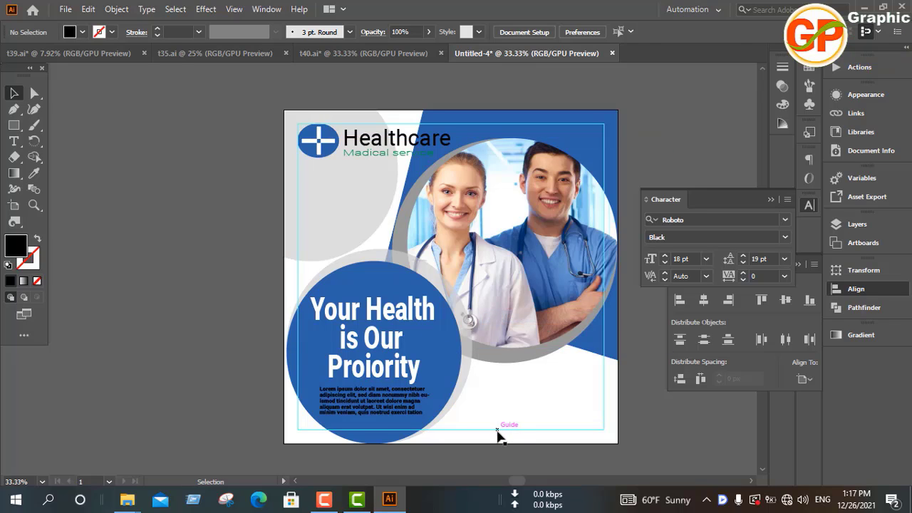
left_click(498, 430)
key("Delete")
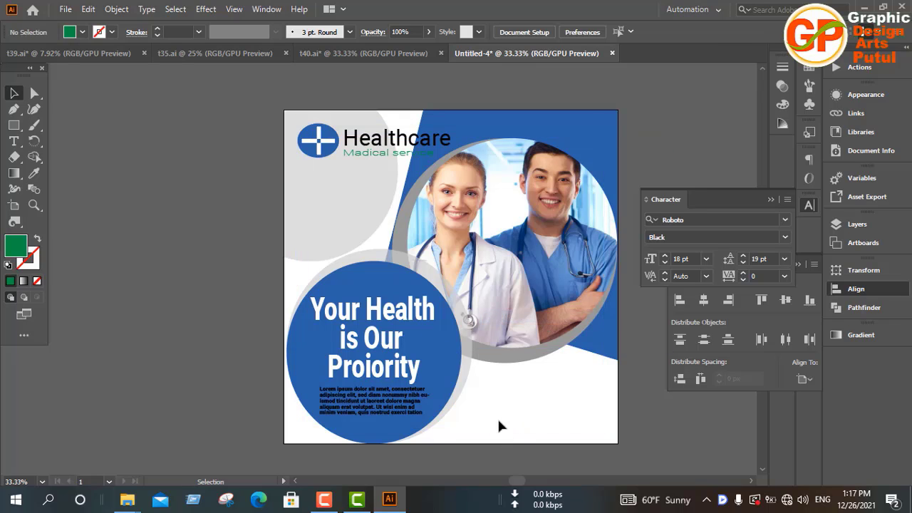
Step: Save the document as an Adobe Illustrator file named t41 in New folder (2)
key("ctrl+s")
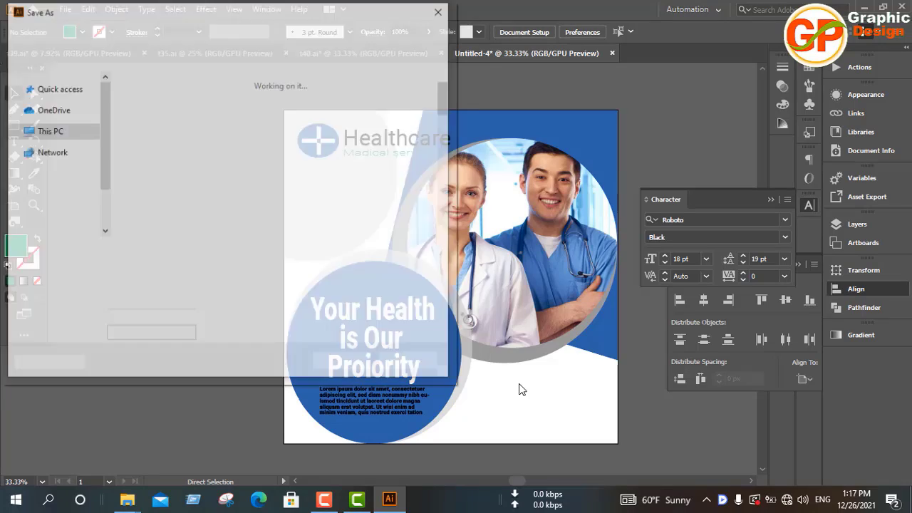
scroll(313, 181, "down", 3)
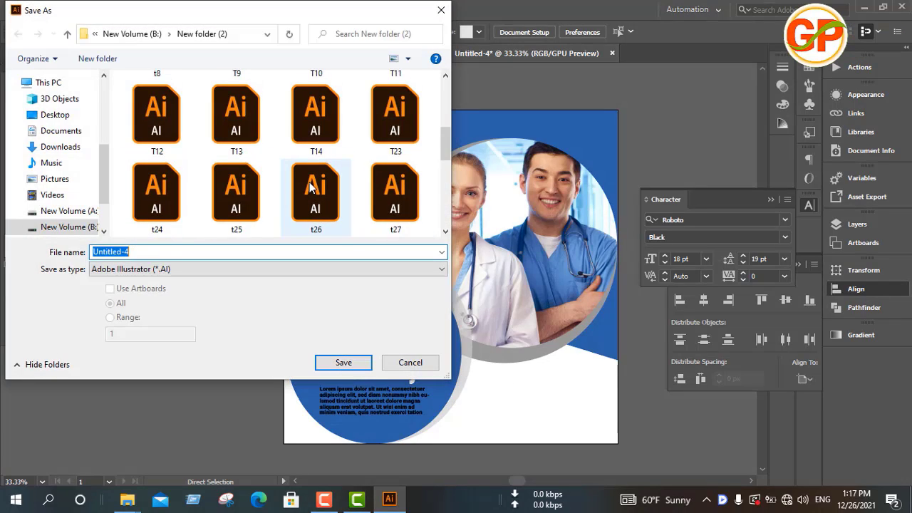
scroll(240, 222, "down", 3)
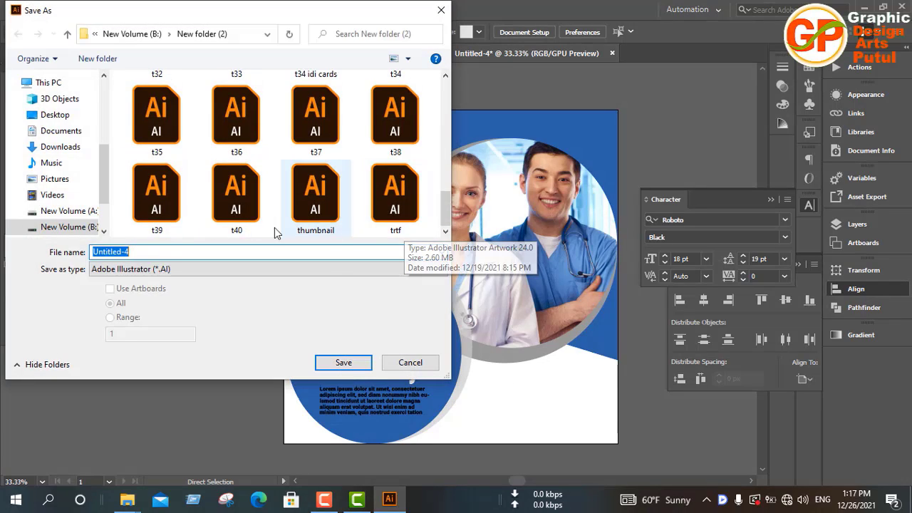
left_click(247, 226)
left_click(131, 253)
left_click(132, 252)
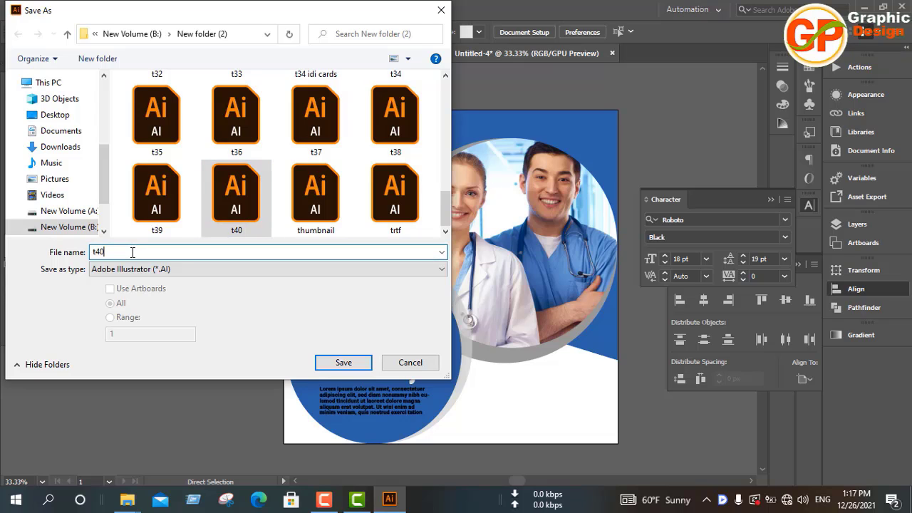
key("BackSpace")
type("1")
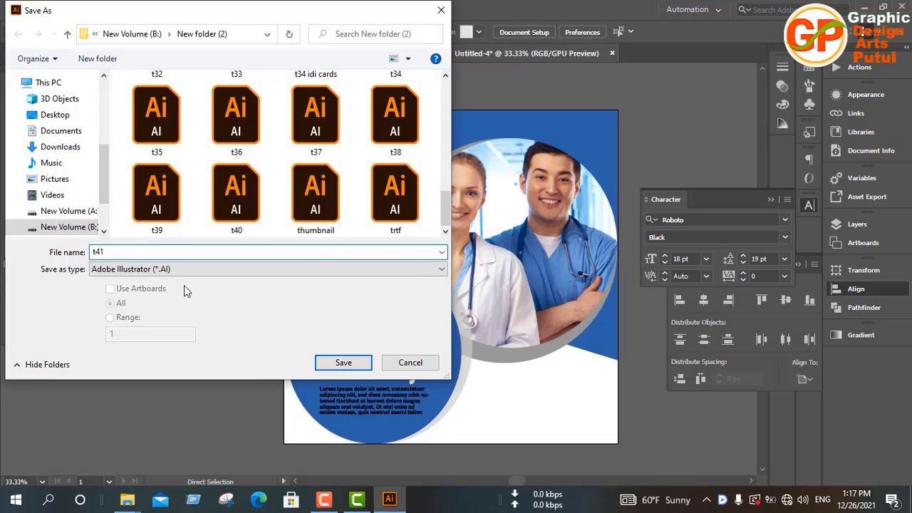
left_click(330, 363)
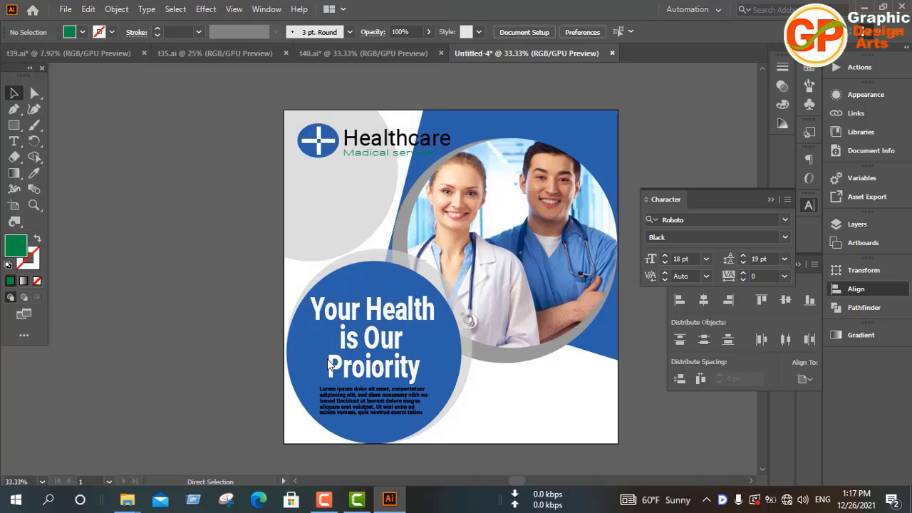
left_click(510, 435)
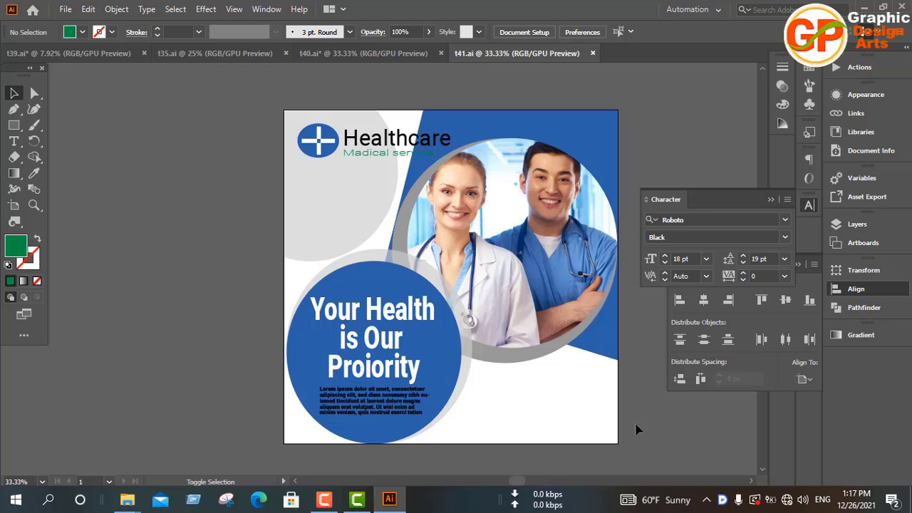
Step: Export the artboard for web as a very high quality 1080 × 1080 px JPEG named t41 in the Documents folder
key("ctrl+alt+shift+s")
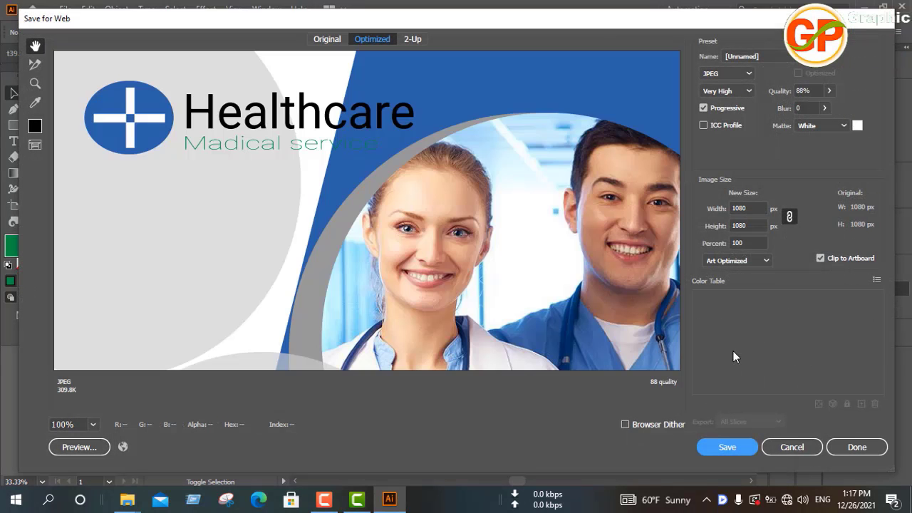
key("ctrl+minus")
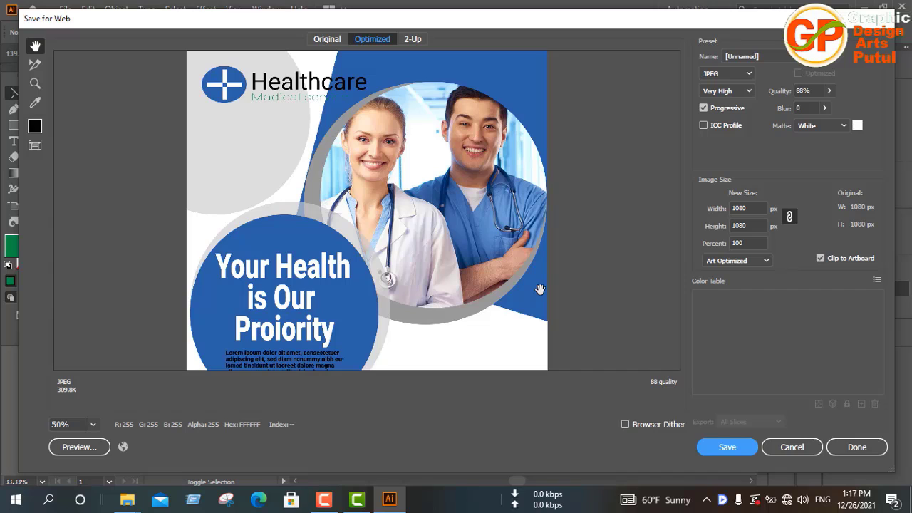
key("ctrl+minus")
key("ctrl+plus")
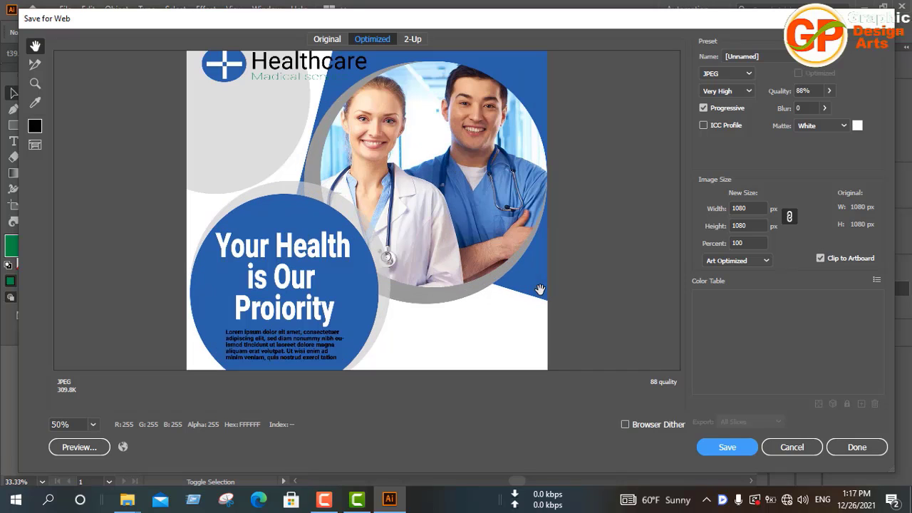
left_click(734, 449)
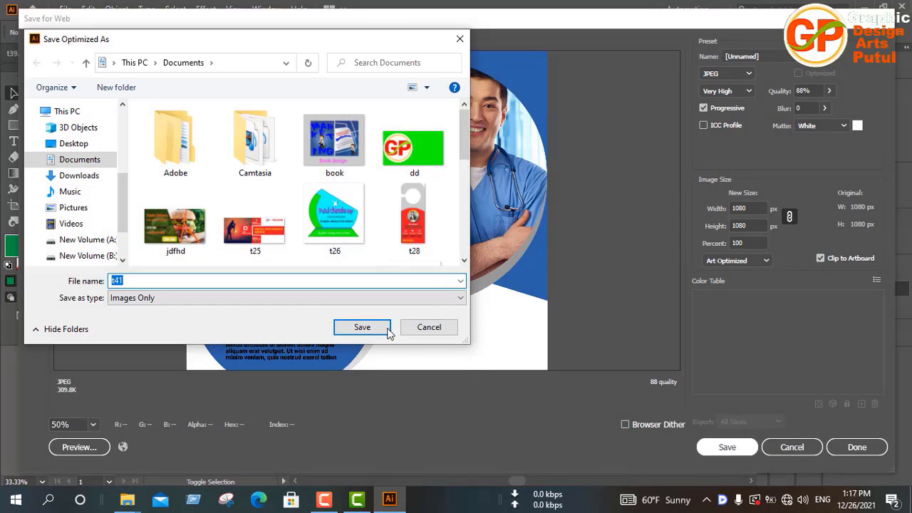
left_click(367, 328)
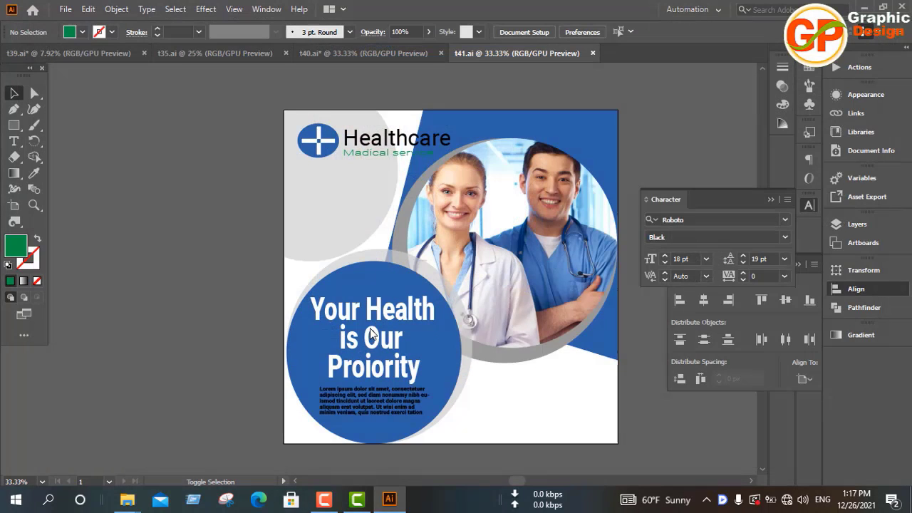
left_click(324, 500)
left_click(883, 448)
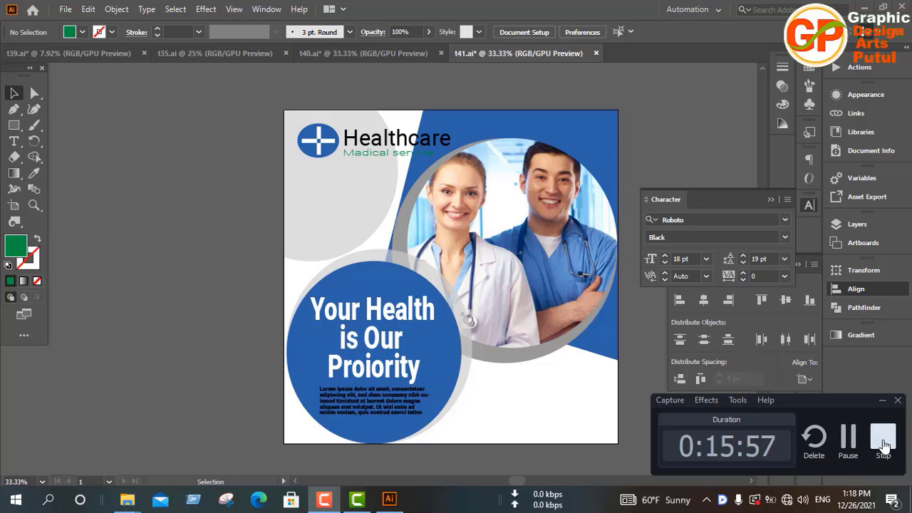